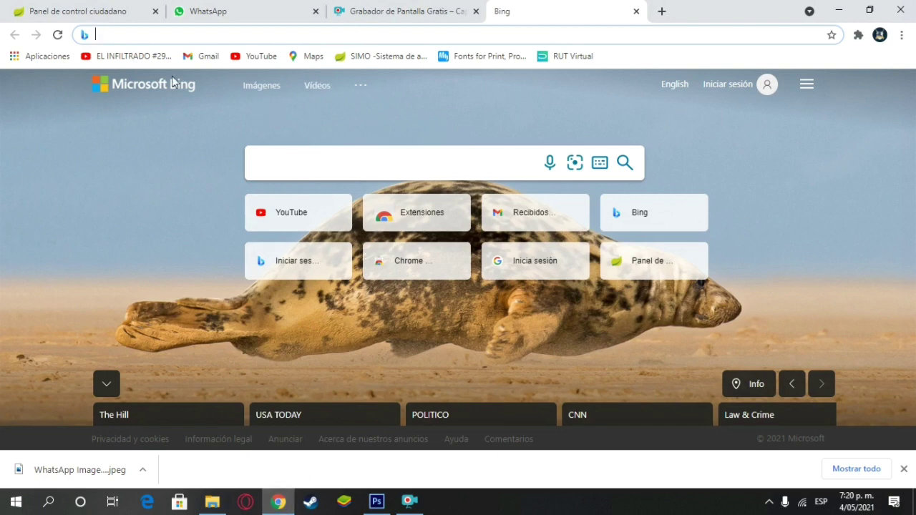
Step: Search the web for "remove bg" and open the remove.bg website from the results
type("re")
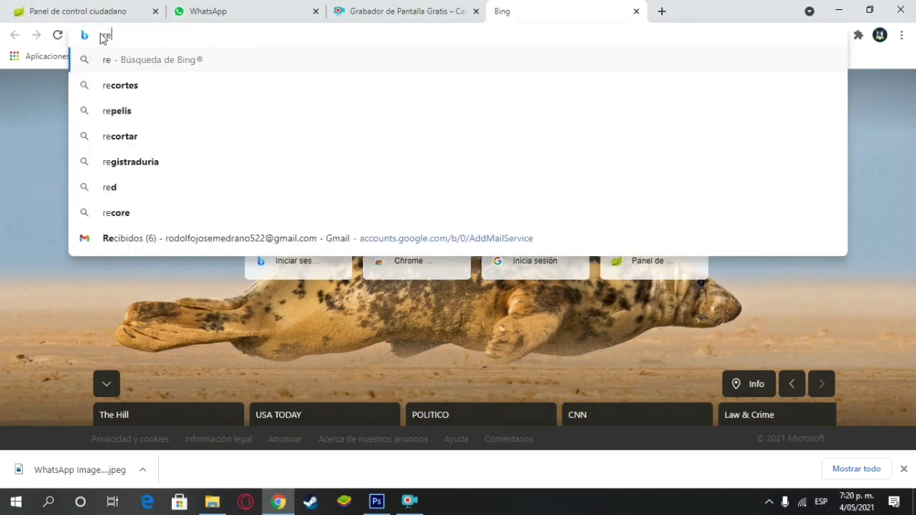
type("mo")
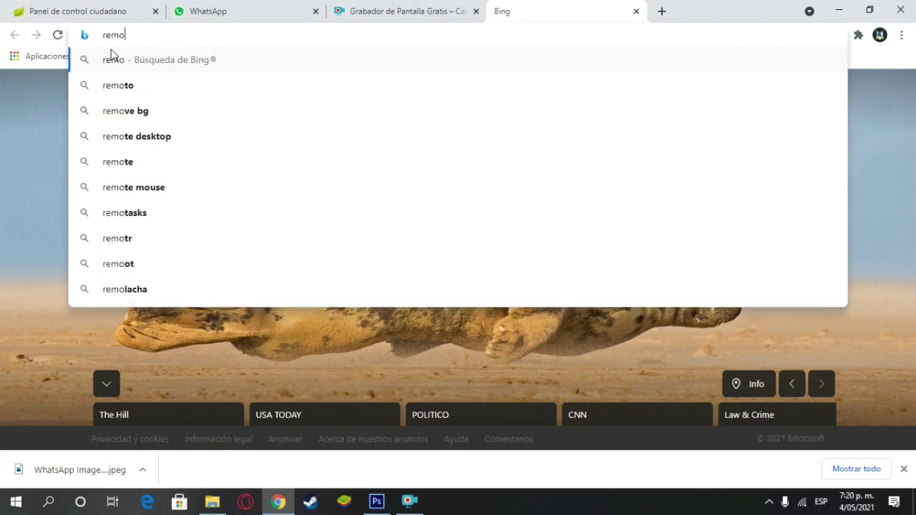
type("ve")
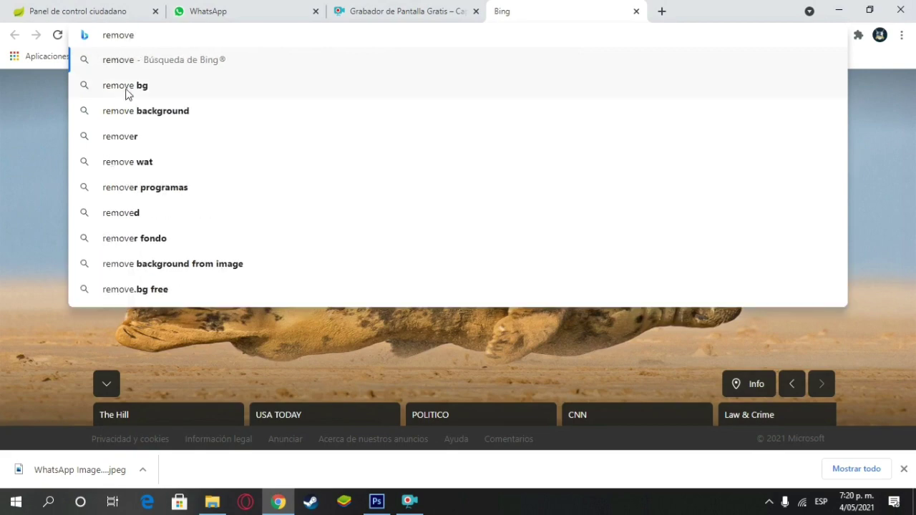
left_click(131, 85)
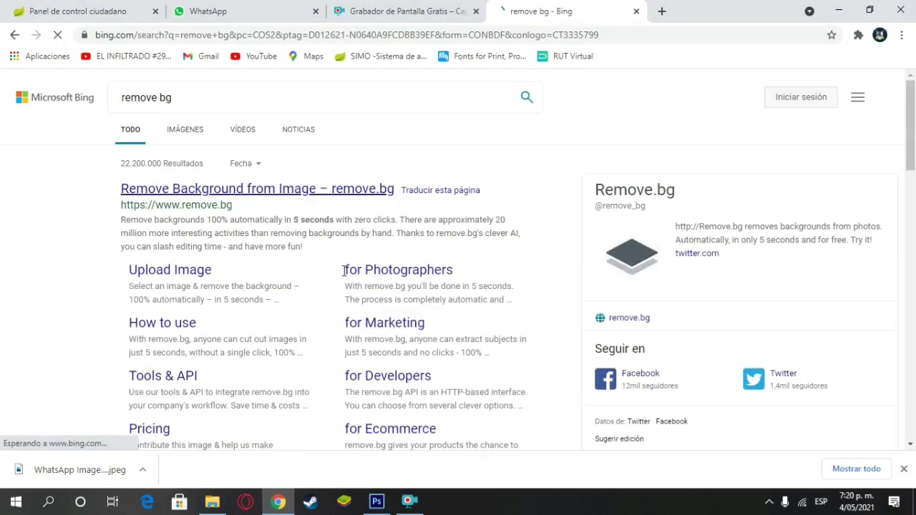
left_click(225, 192)
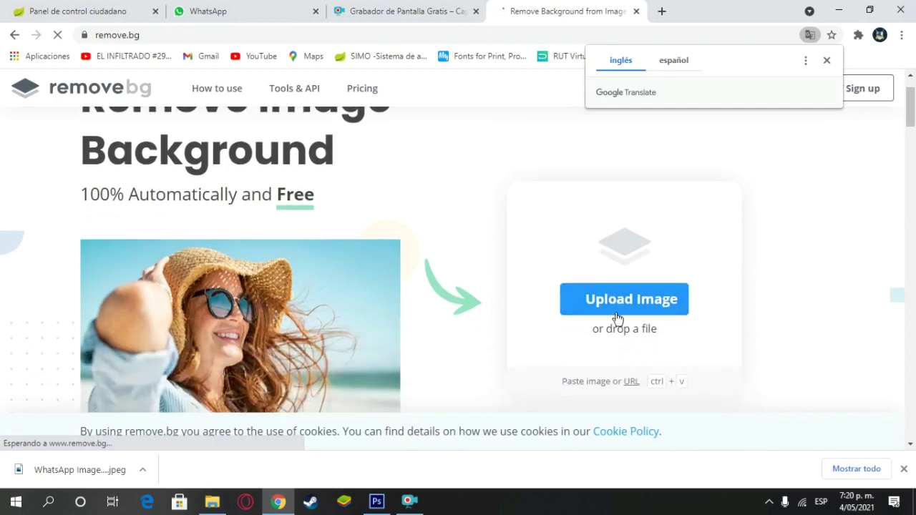
Step: Upload today's WhatsApp photo from Descargas for background removal and open the cut-out for editing
left_click(620, 306)
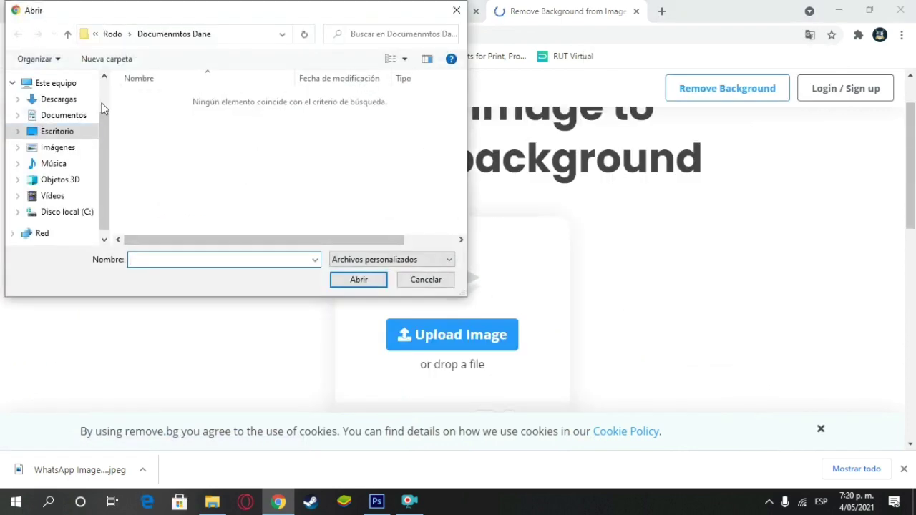
left_click(54, 106)
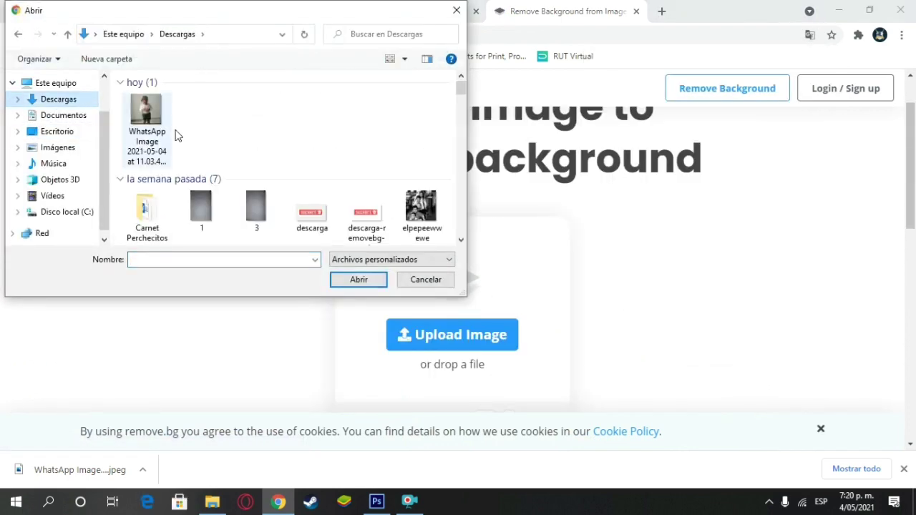
double_click(149, 116)
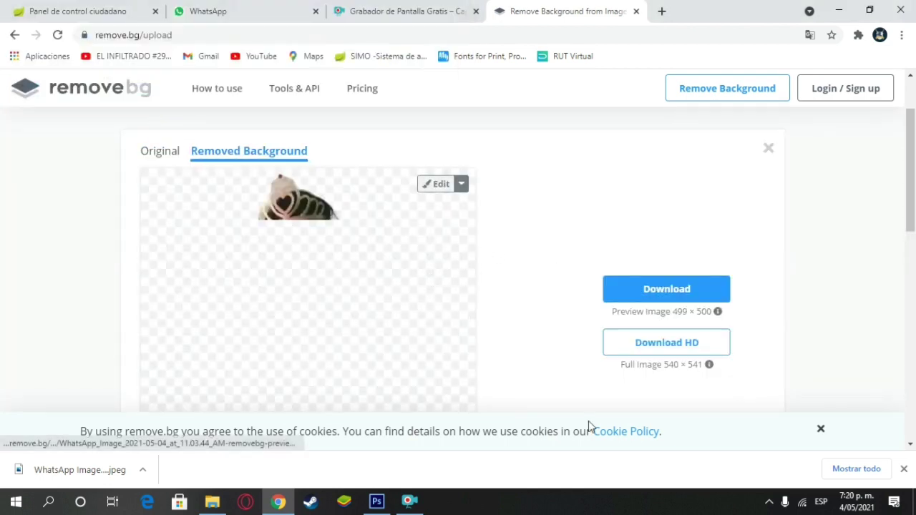
scroll(458, 268, "down", 2)
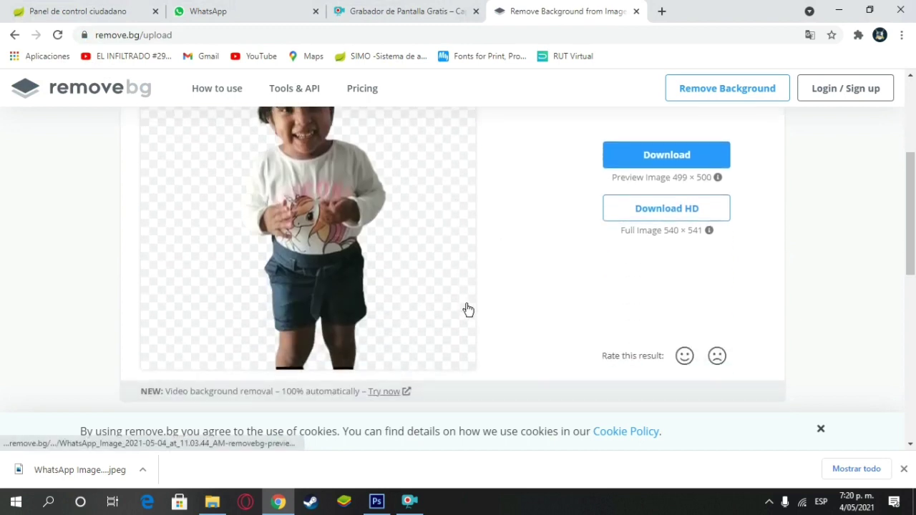
scroll(465, 310, "up", 2)
left_click(436, 183)
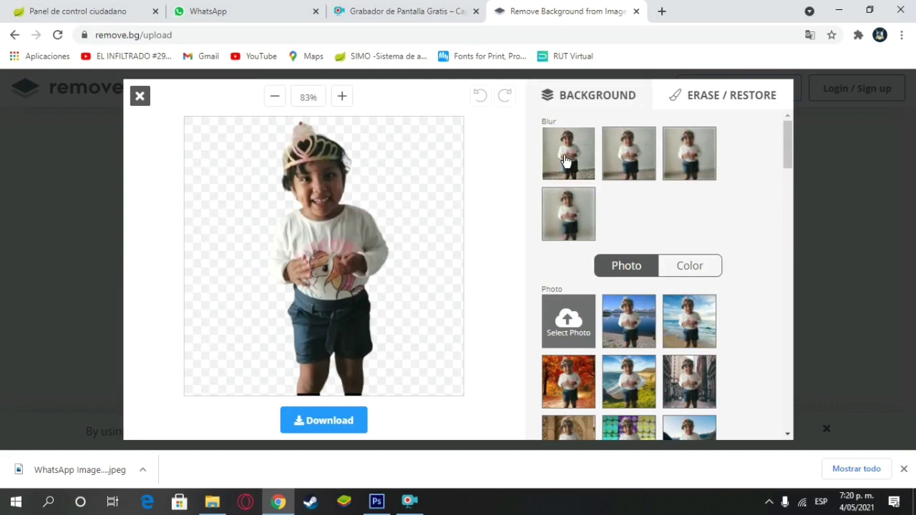
Step: Try each of the four blur variants of the original background and return to the unblurred one
left_click(565, 160)
left_click(637, 166)
left_click(679, 166)
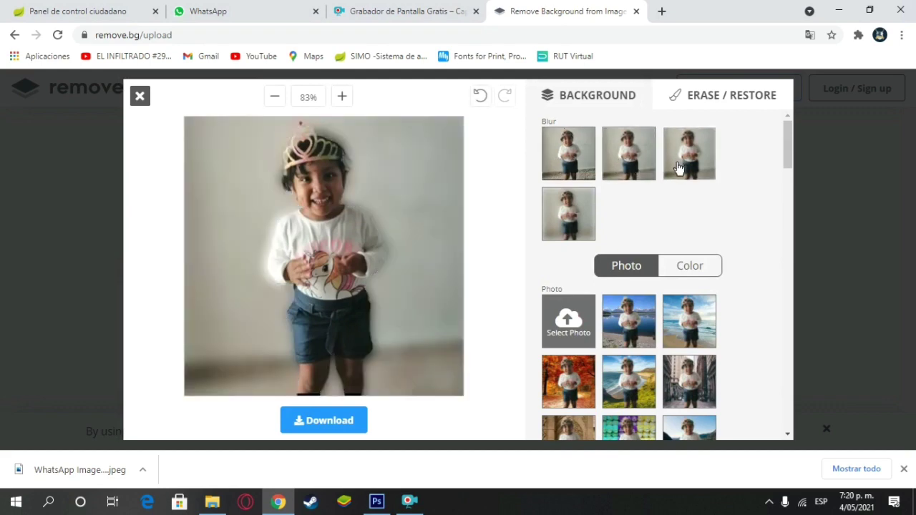
left_click(566, 219)
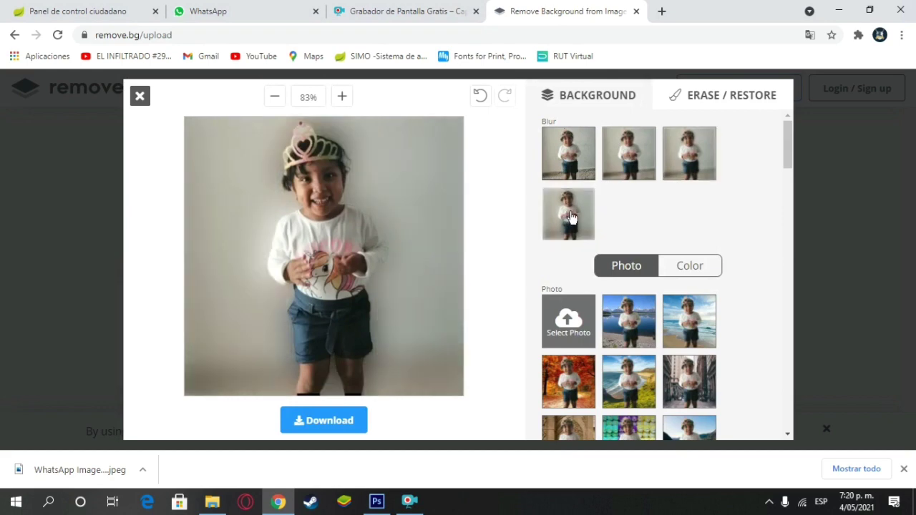
left_click(581, 148)
Step: Try the mountain lake, autumn forest and orange bokeh lights photos as the background
scroll(628, 299, "down", 1)
scroll(628, 299, "down", 3)
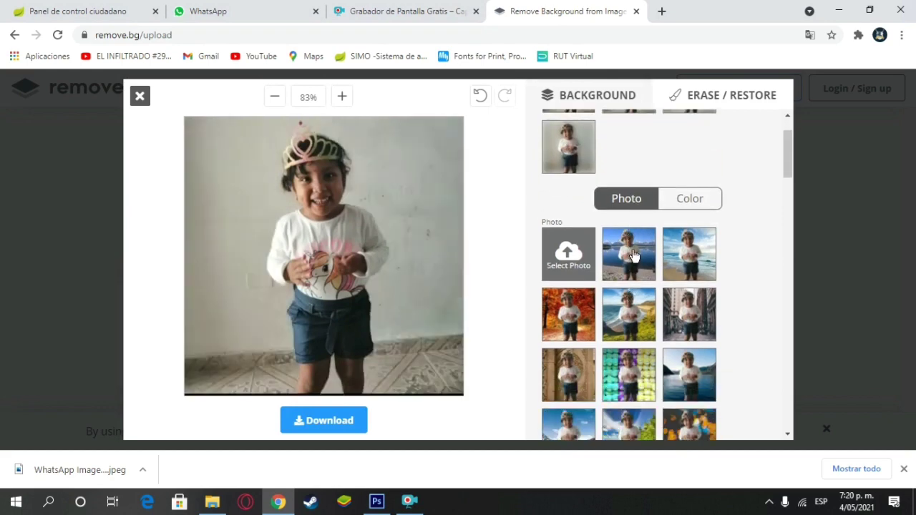
left_click(633, 256)
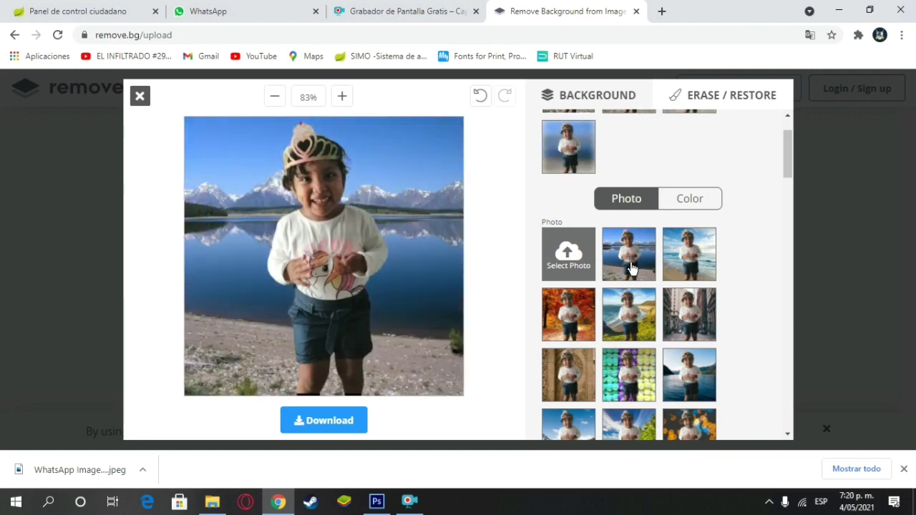
left_click(571, 317)
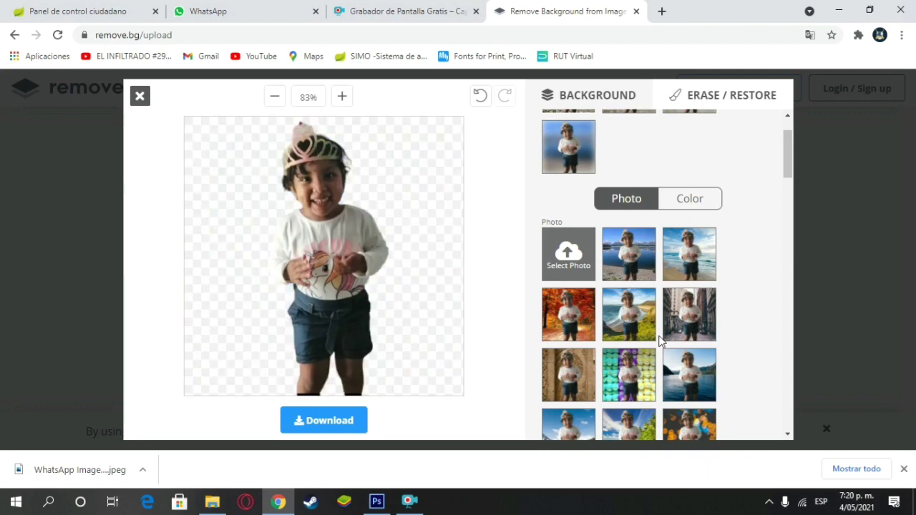
scroll(662, 342, "down", 2)
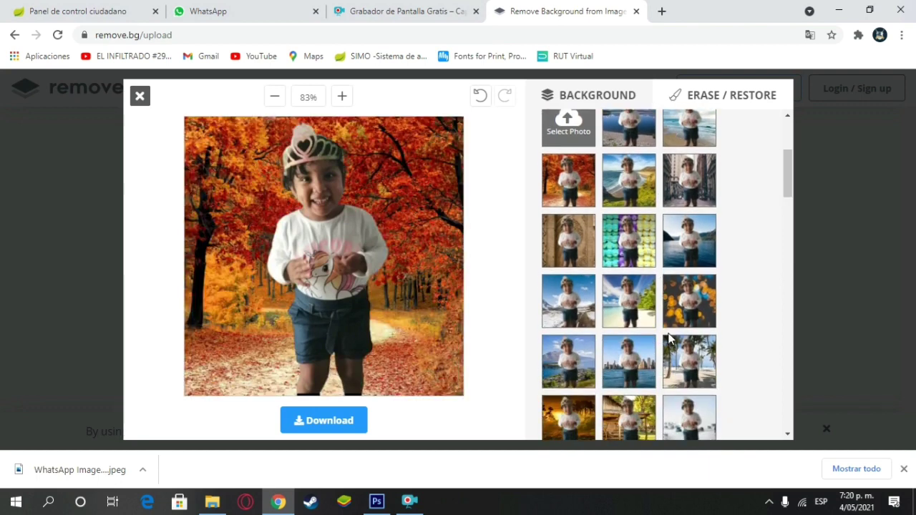
left_click(693, 289)
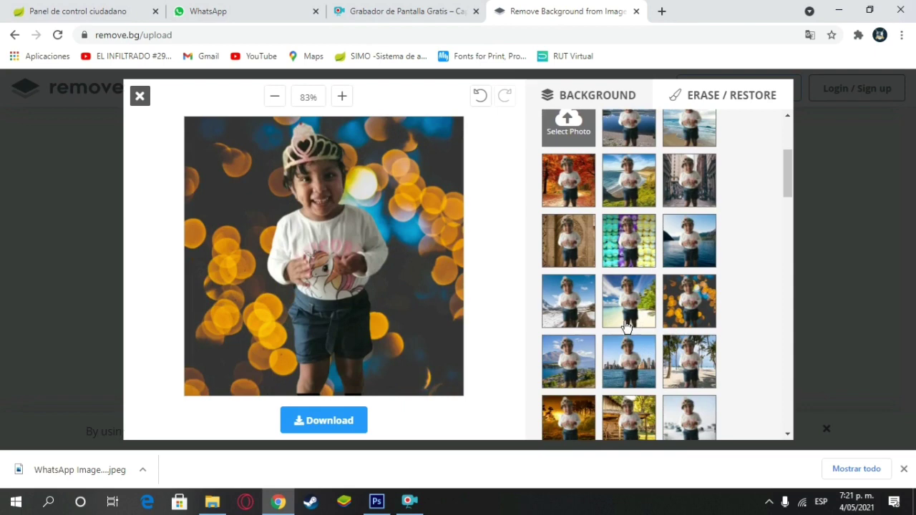
Step: Apply the red bokeh photo as the background and download the edited image
scroll(633, 361, "down", 2)
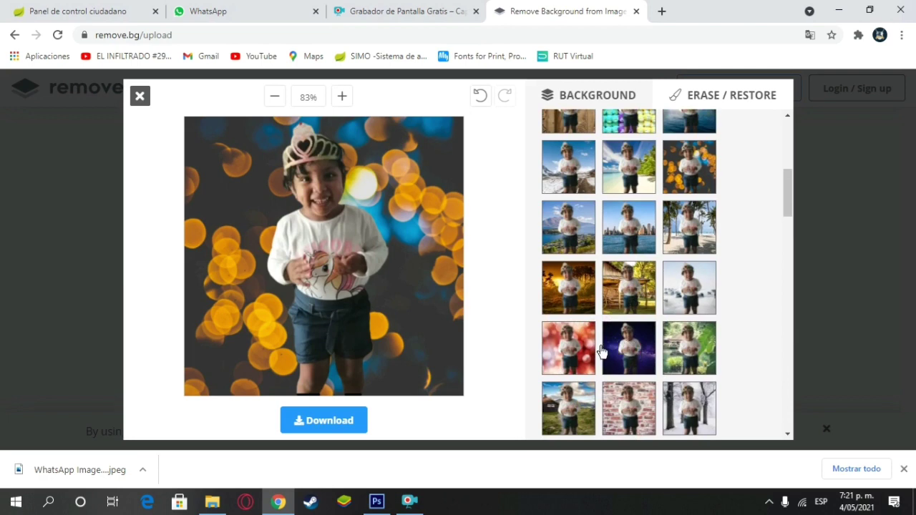
left_click(565, 342)
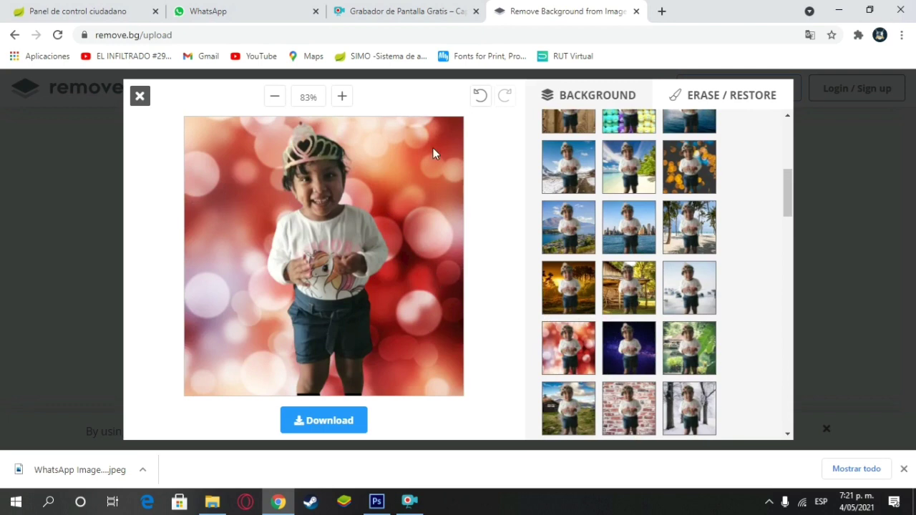
left_click(324, 422)
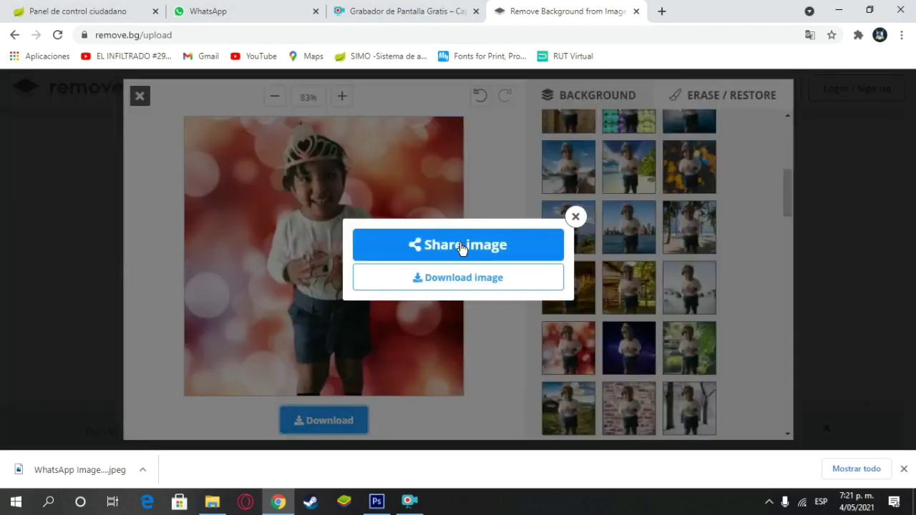
left_click(462, 247)
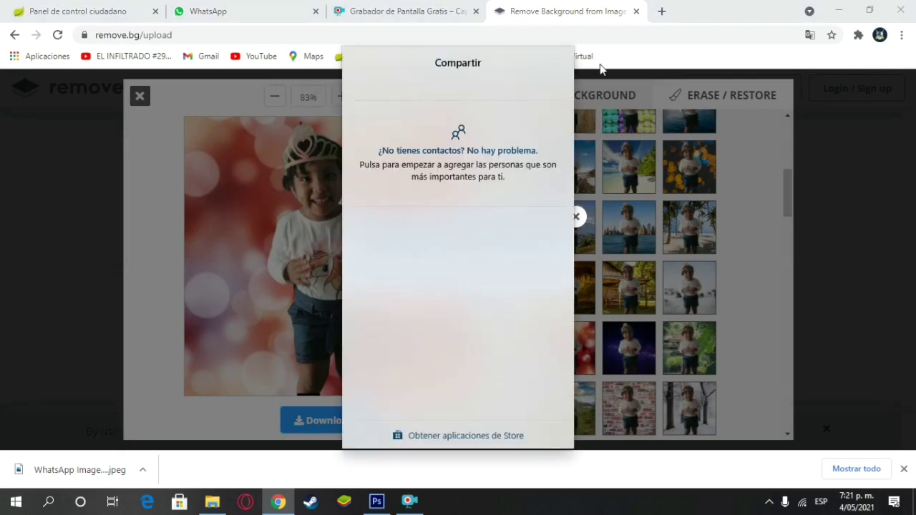
left_click(601, 71)
left_click(462, 279)
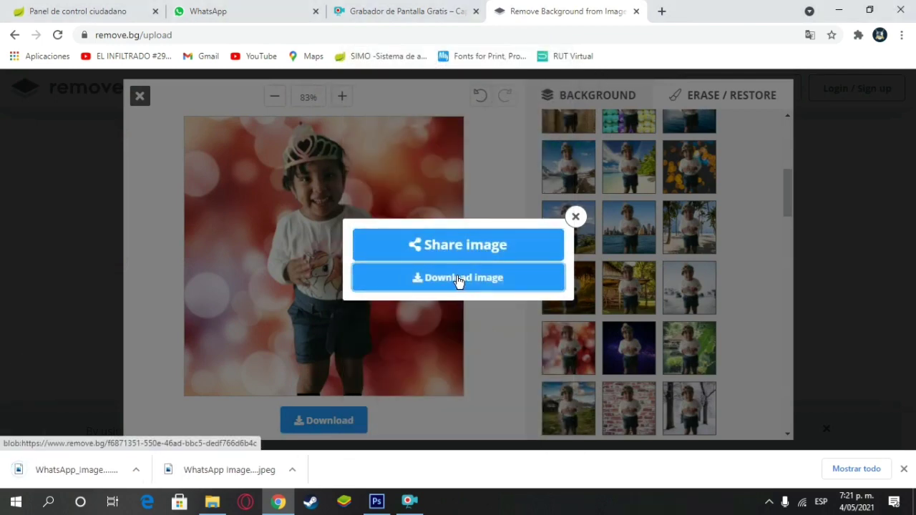
Step: Switch to Photoshop and place the downloaded image from Descargas in the document, aligned with the canvas's left edge
left_click(377, 500)
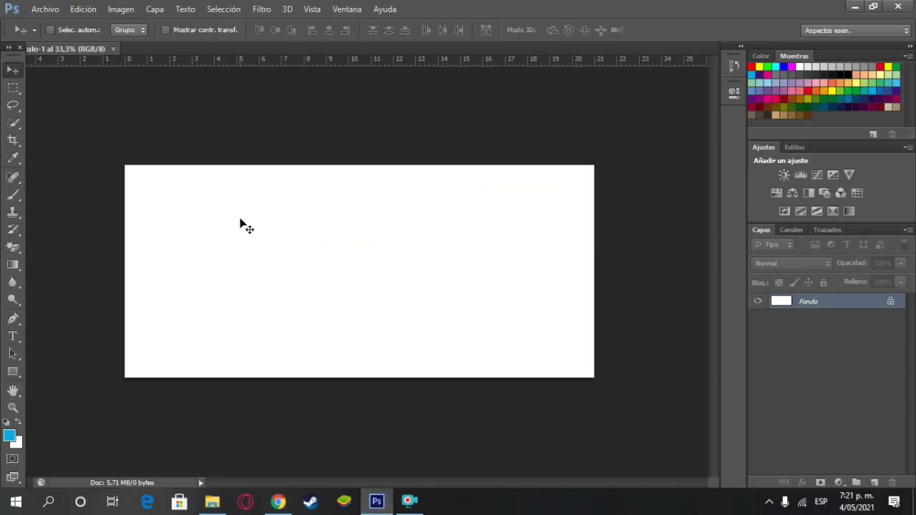
left_click(43, 9)
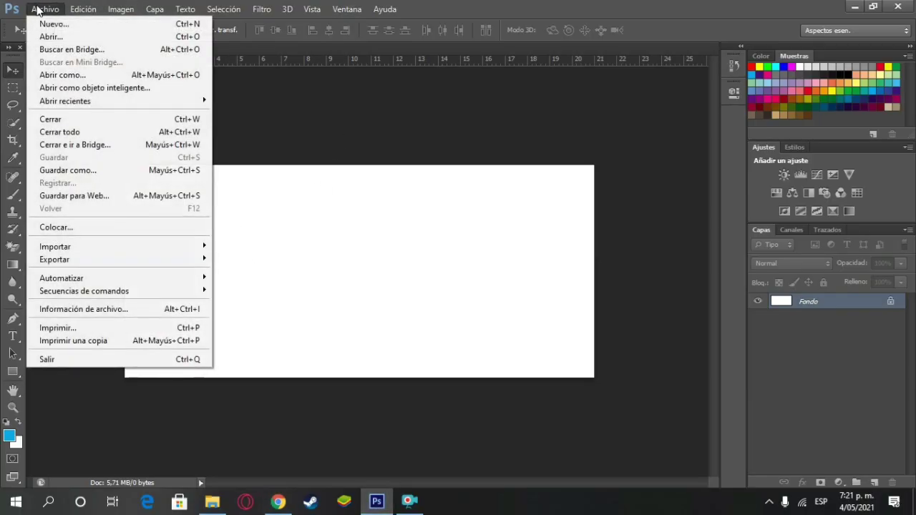
left_click(61, 227)
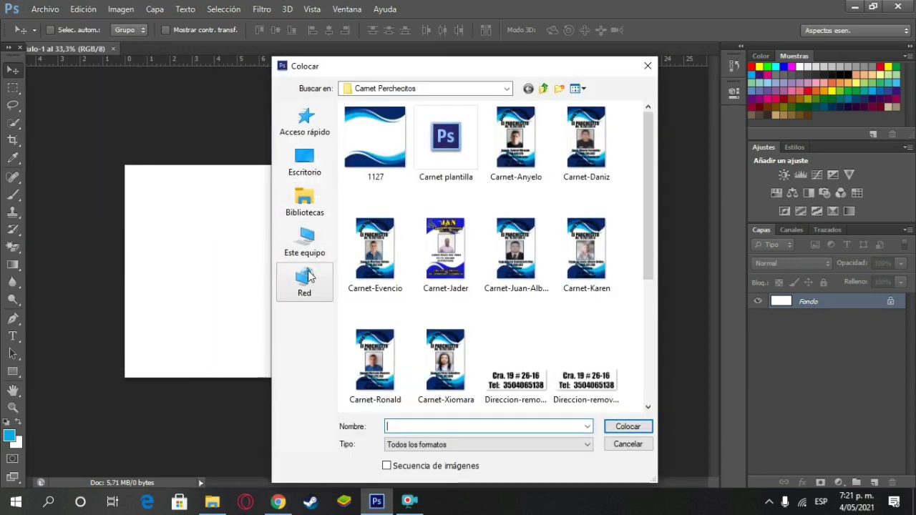
left_click(308, 247)
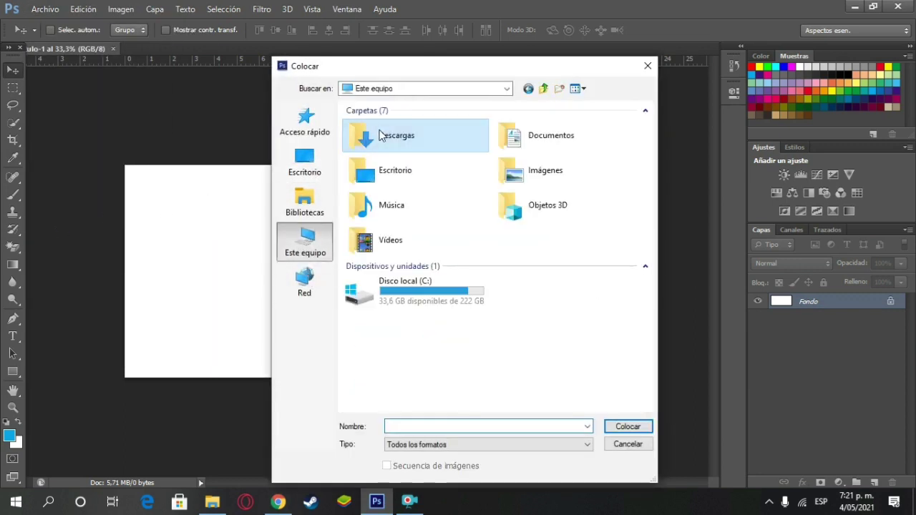
double_click(381, 136)
double_click(373, 138)
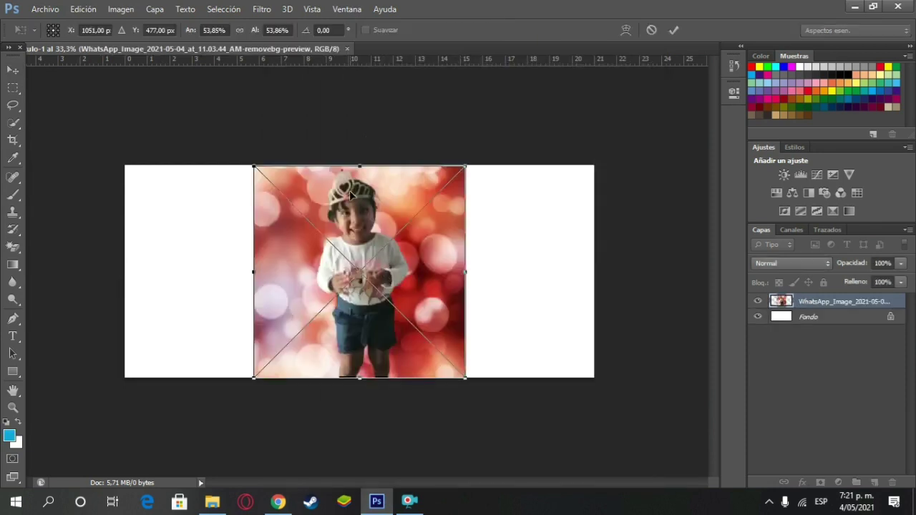
left_click_drag(349, 194, 226, 197)
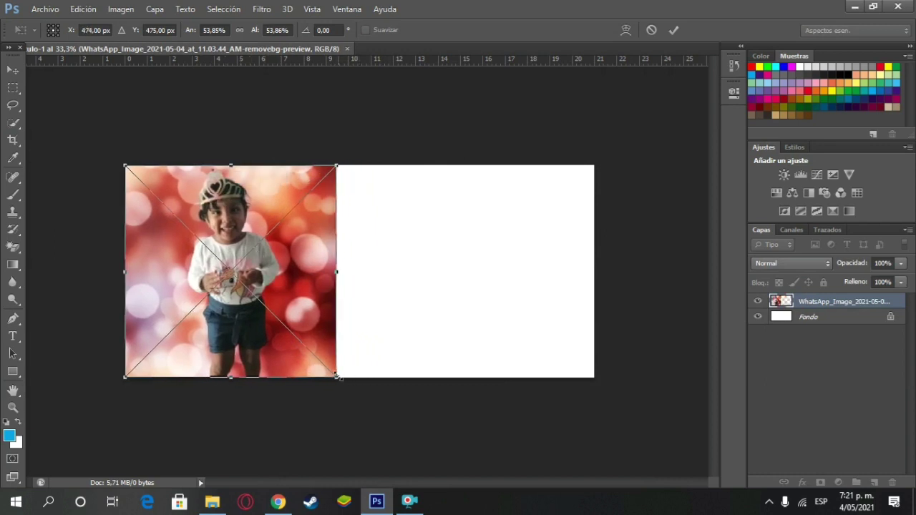
left_click(672, 30)
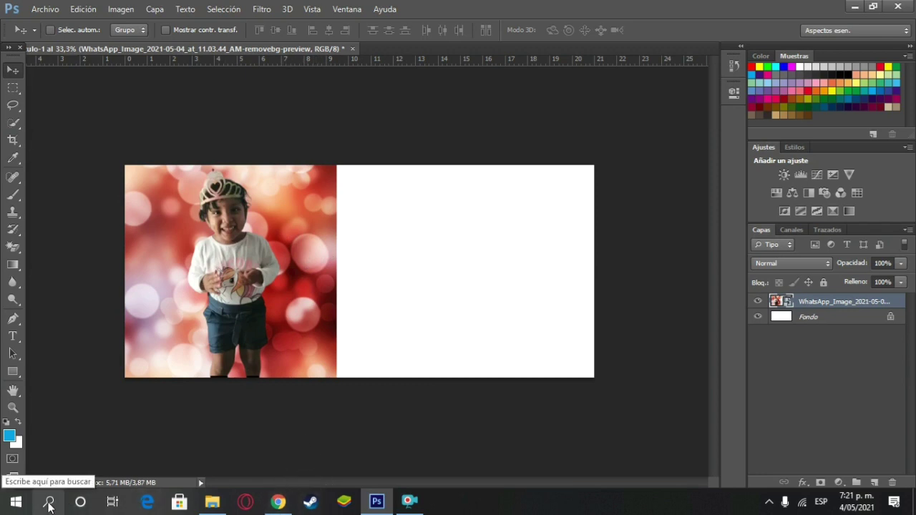
Step: Open Word from the Windows search and create a blank document
left_click(48, 504)
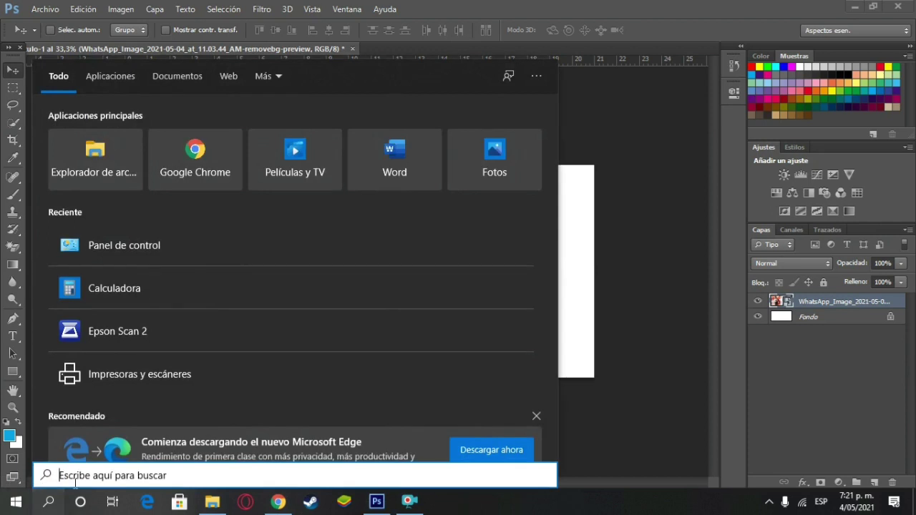
type("wo")
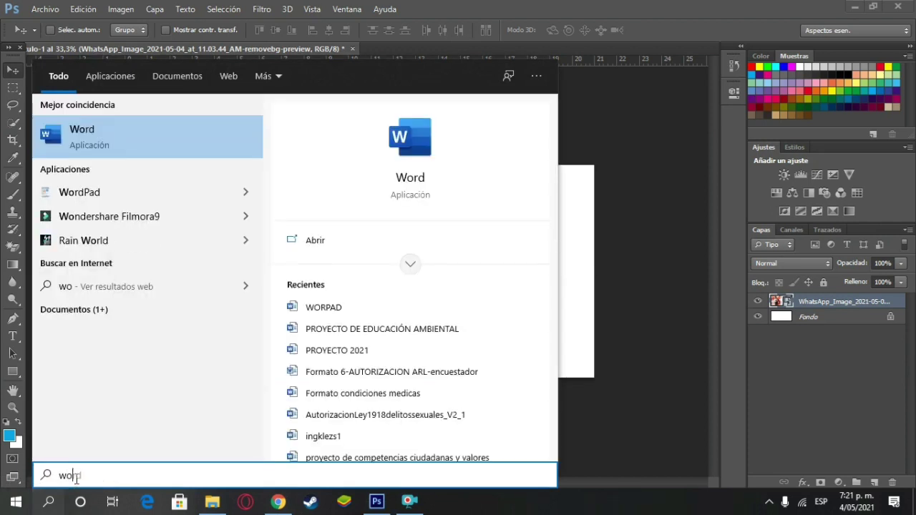
left_click(118, 143)
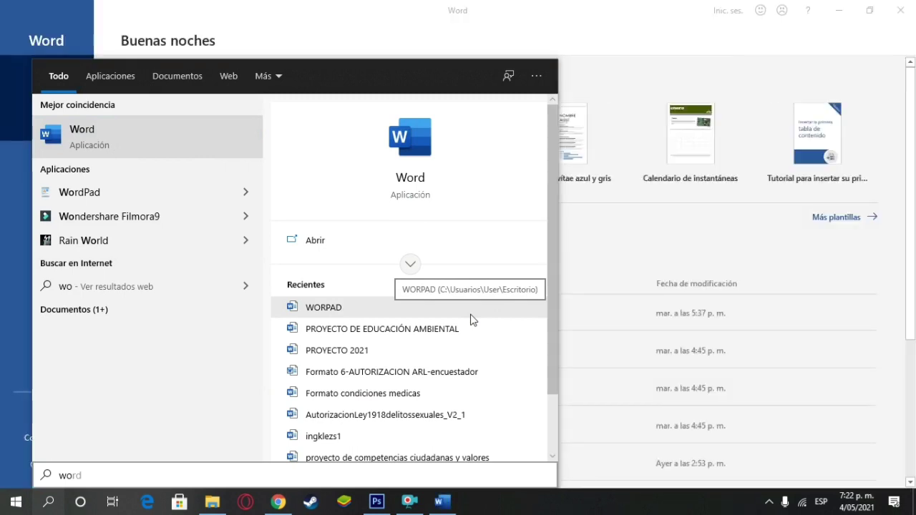
left_click(600, 273)
left_click(219, 145)
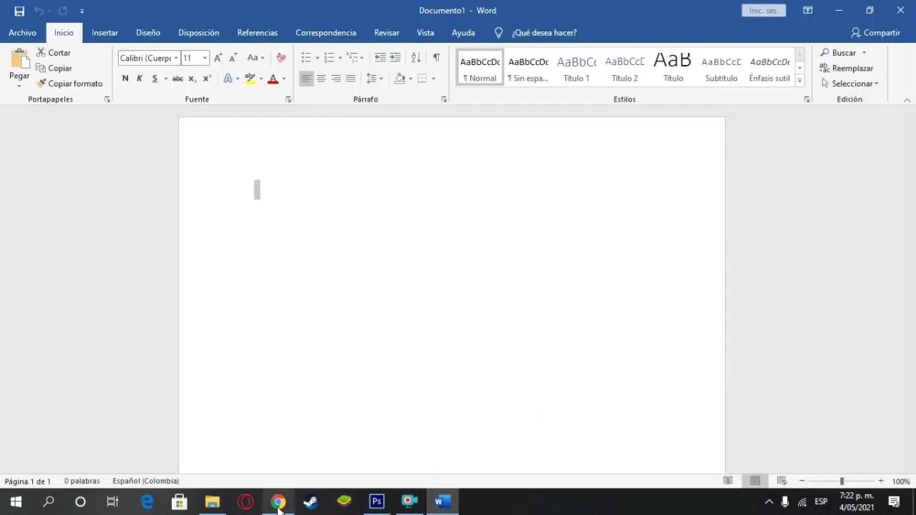
Step: View the original photo in the WhatsApp Web chat in Chrome and return to the blank Word document
left_click(279, 502)
left_click(209, 6)
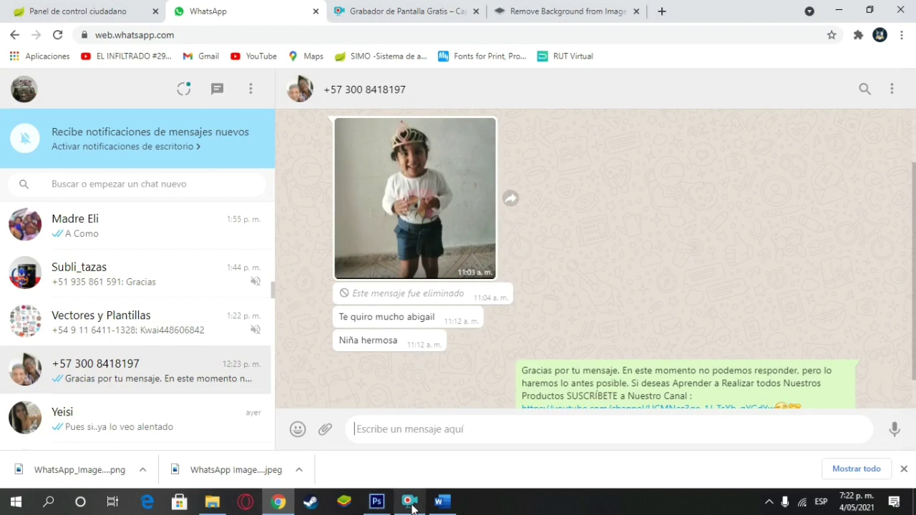
left_click(442, 503)
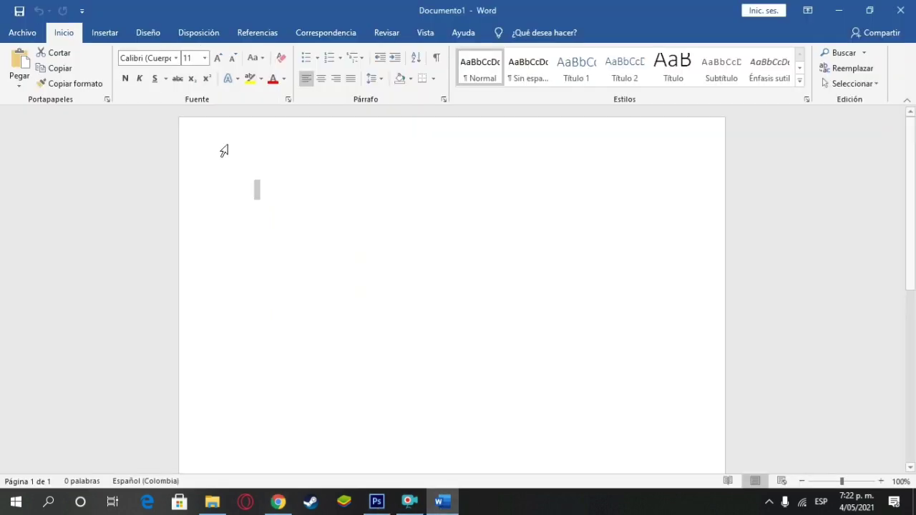
Step: Write "Te quiero Mucho" followed by the girl's first name on the first line of the blank document
type("Te")
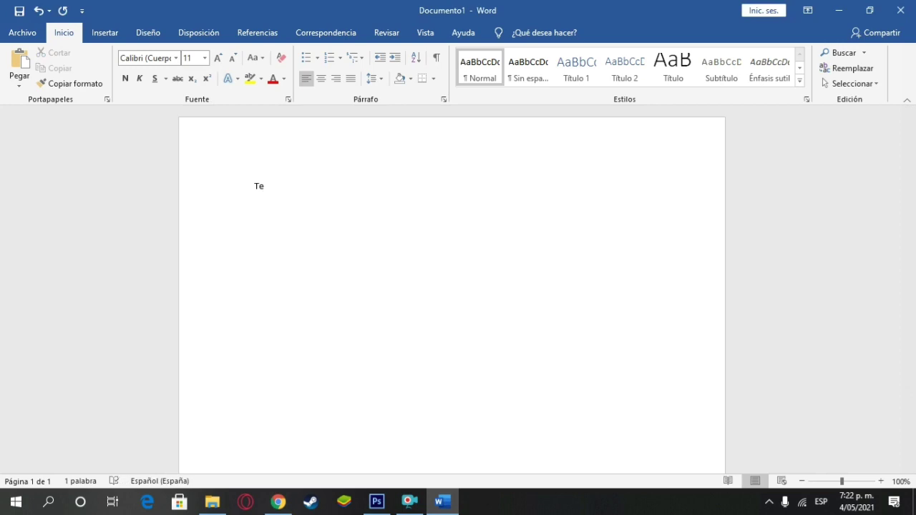
type(" quiero Mucho")
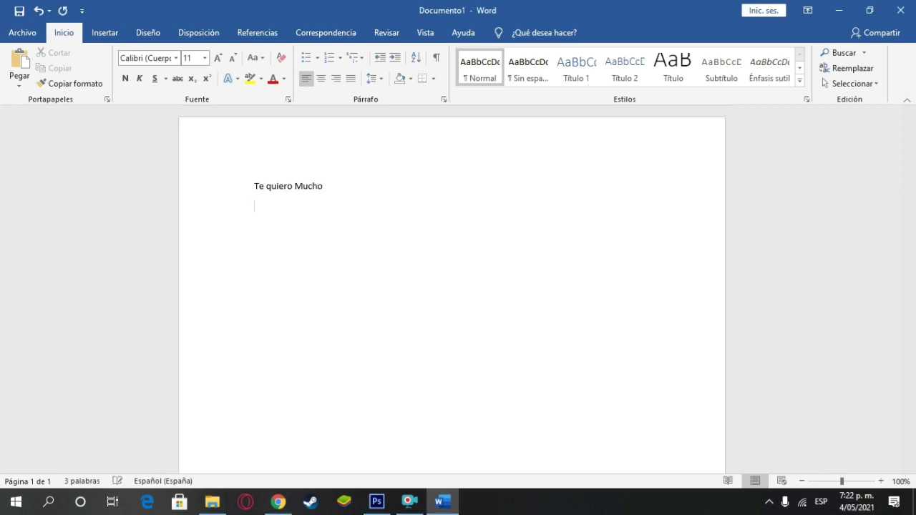
key("Return")
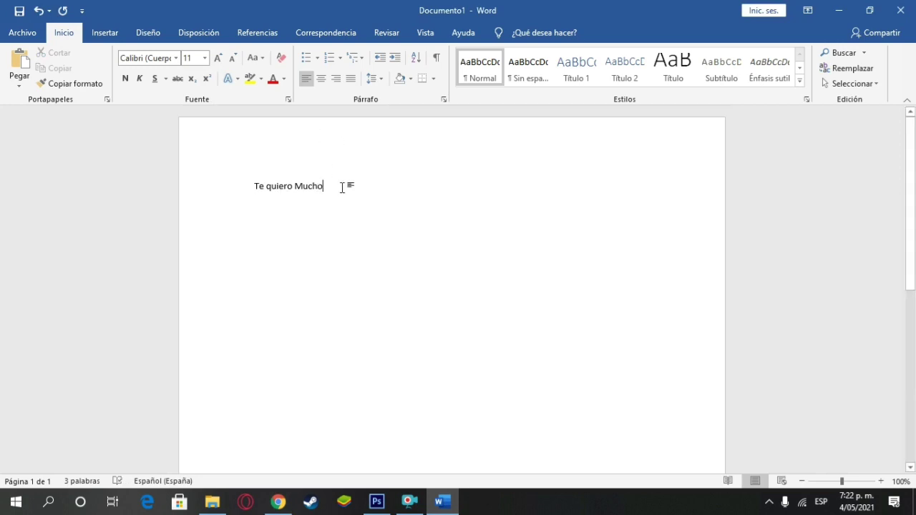
left_click(341, 186)
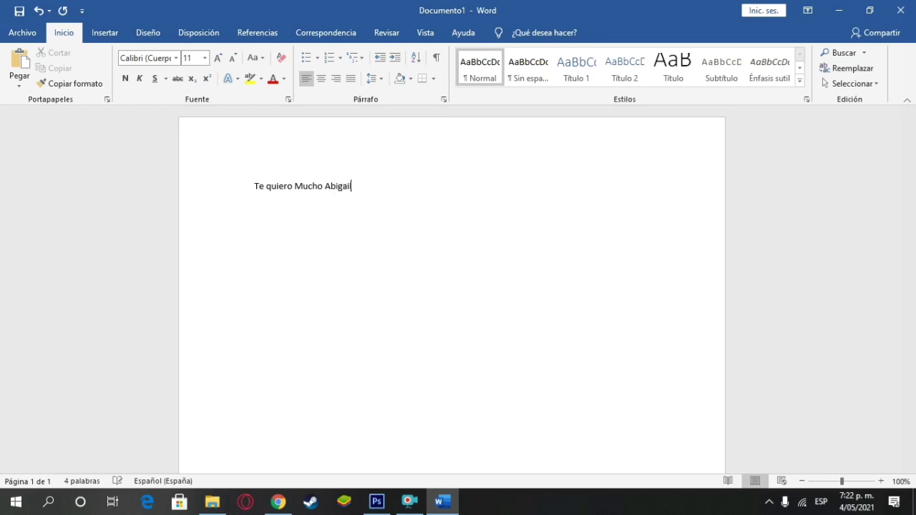
key("Return")
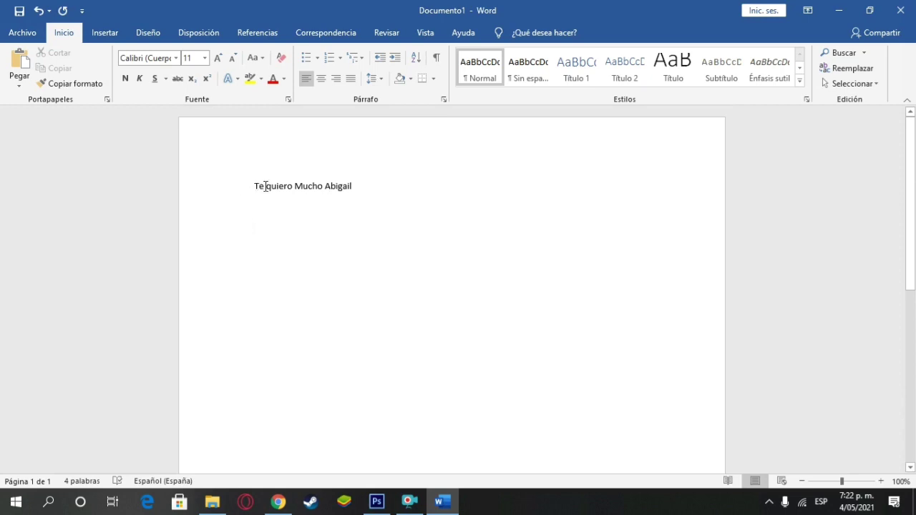
Step: Copy the sentence on the first line to the clipboard
left_click_drag(265, 186, 386, 178)
right_click(322, 190)
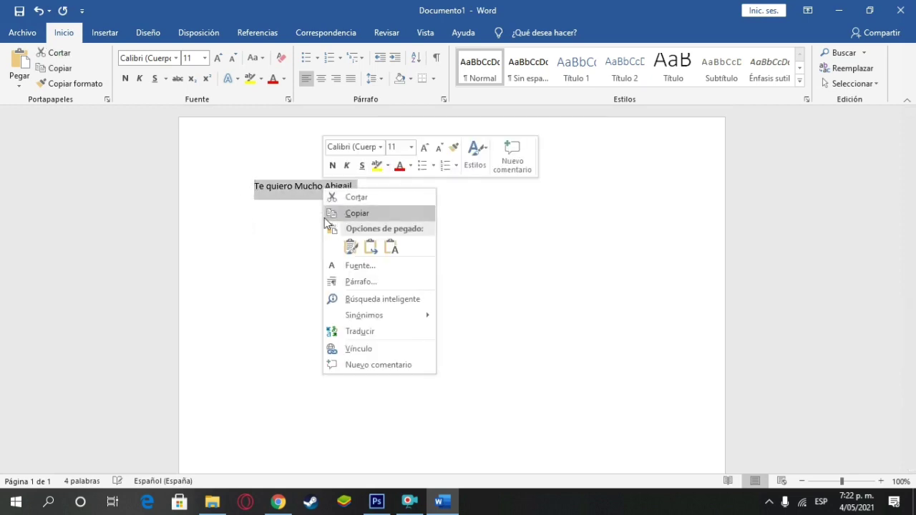
left_click(326, 214)
Step: Change the lowercase "q" in "quiero" to a capital so the word reads "Quiero"
left_click(302, 186)
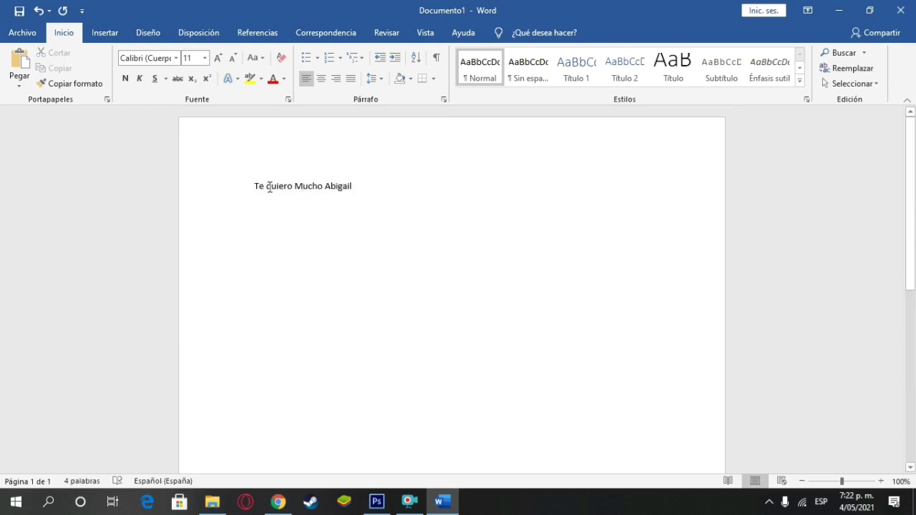
key("Left")
key("Left")
key("Left")
key("Left")
key("Left")
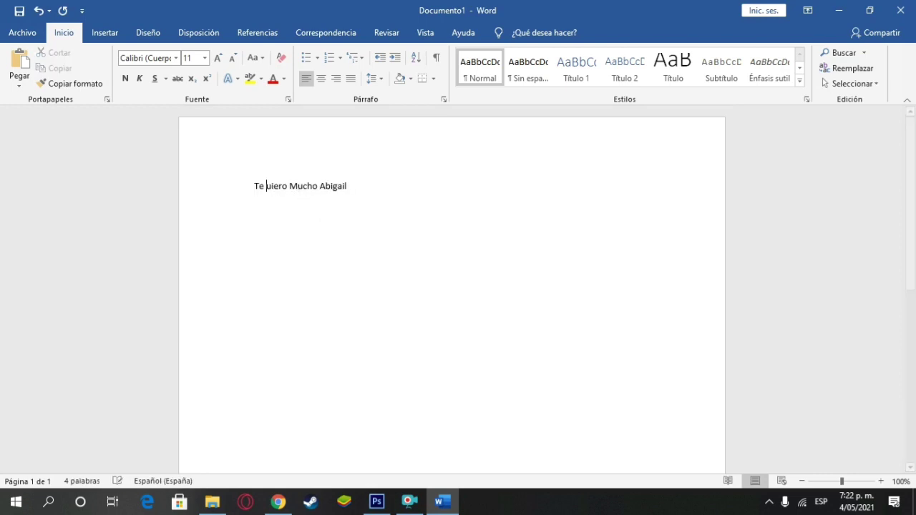
key("BackSpace")
type("Q")
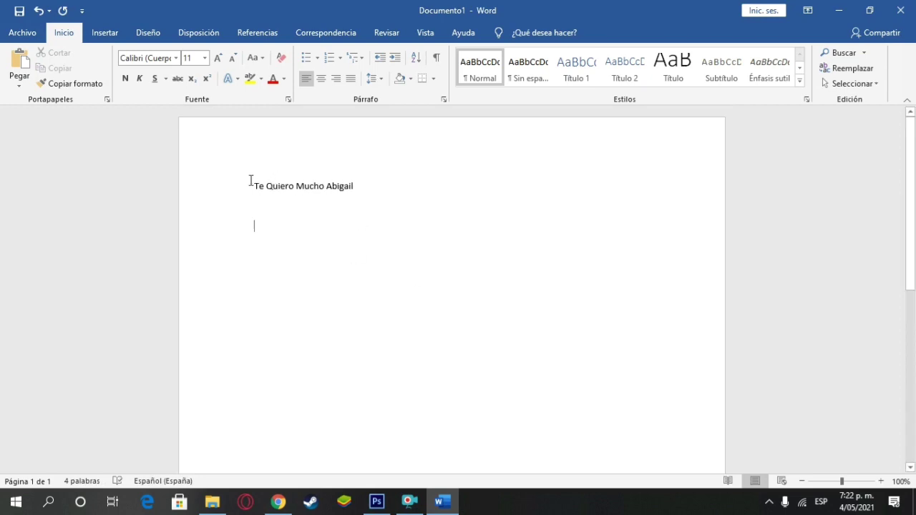
Step: Copy the whole sentence with the capitalised "Quiero" and switch to Photoshop
left_click_drag(251, 184, 353, 194)
right_click(344, 192)
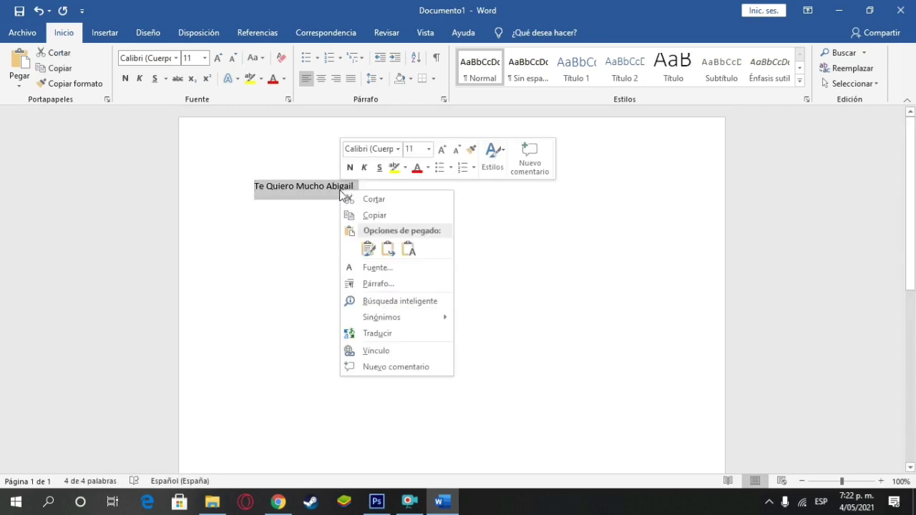
left_click(370, 216)
left_click(377, 500)
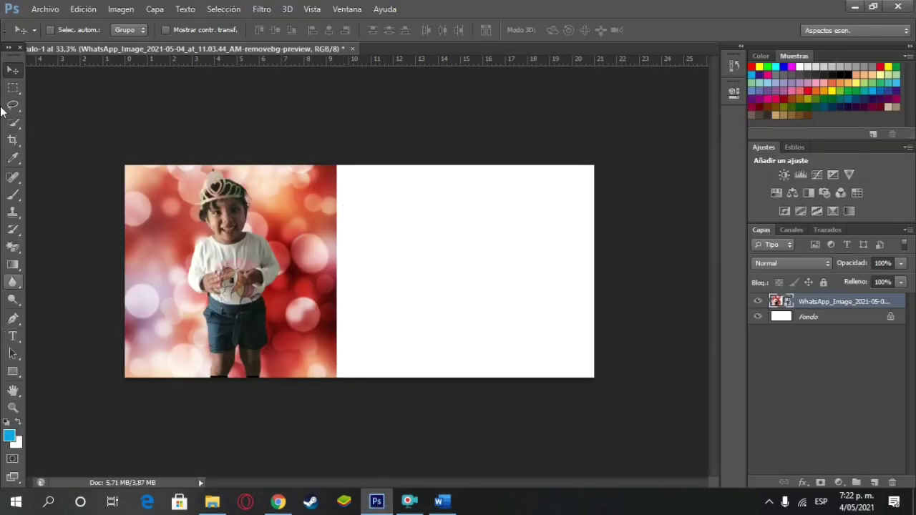
Step: Create a text layer near the top of the white area and paste the copied sentence into it
left_click(16, 340)
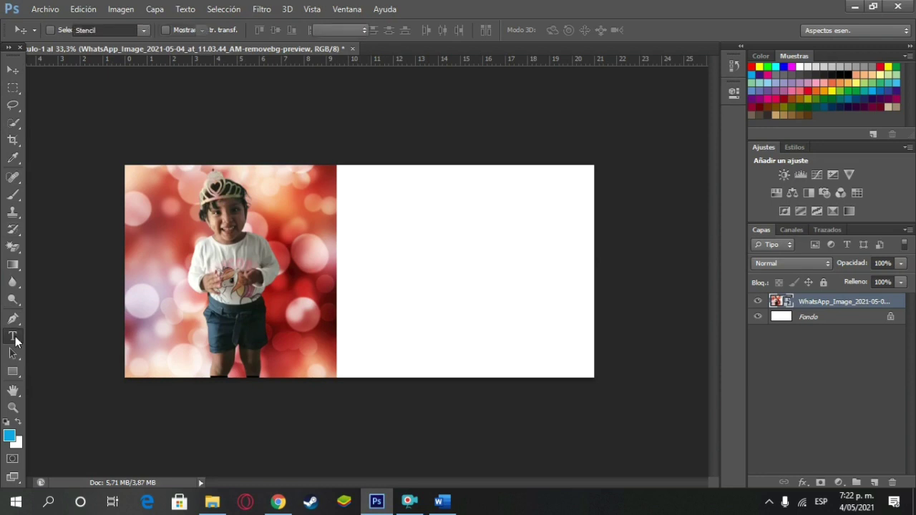
left_click(362, 179)
right_click(362, 180)
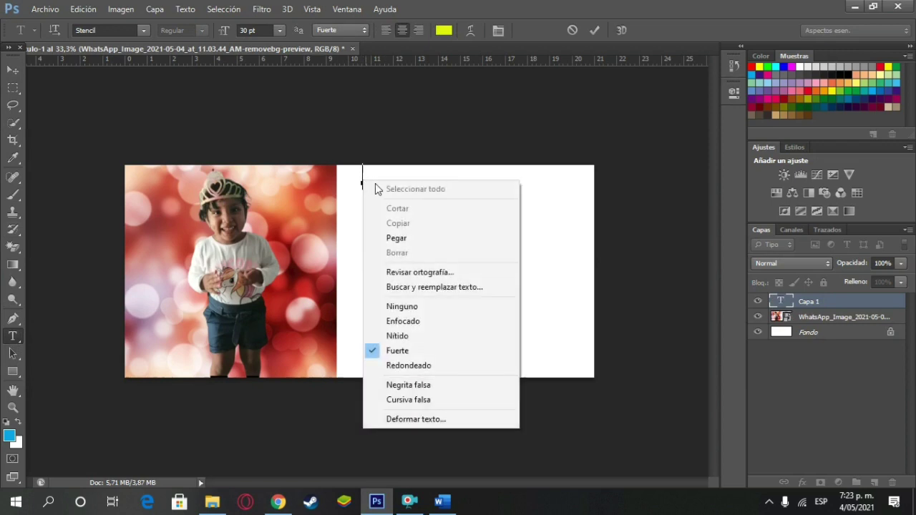
left_click(399, 241)
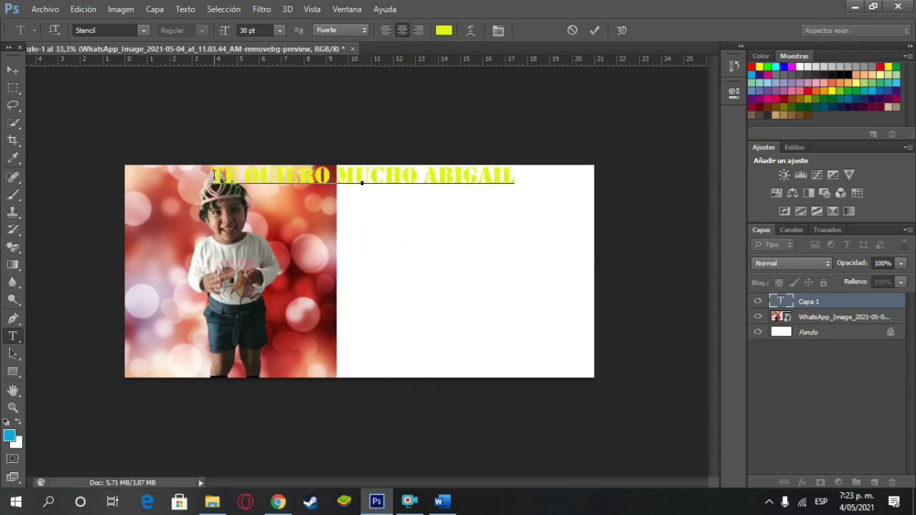
Step: Break the text before the girl's name onto a second line and move it into the white area beside the photo
left_click_drag(213, 172, 533, 185)
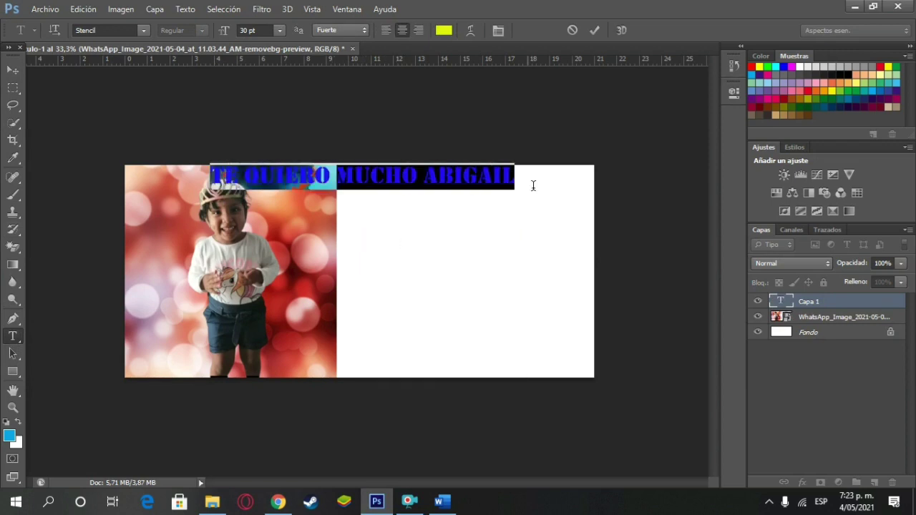
left_click(456, 179)
left_click(423, 174)
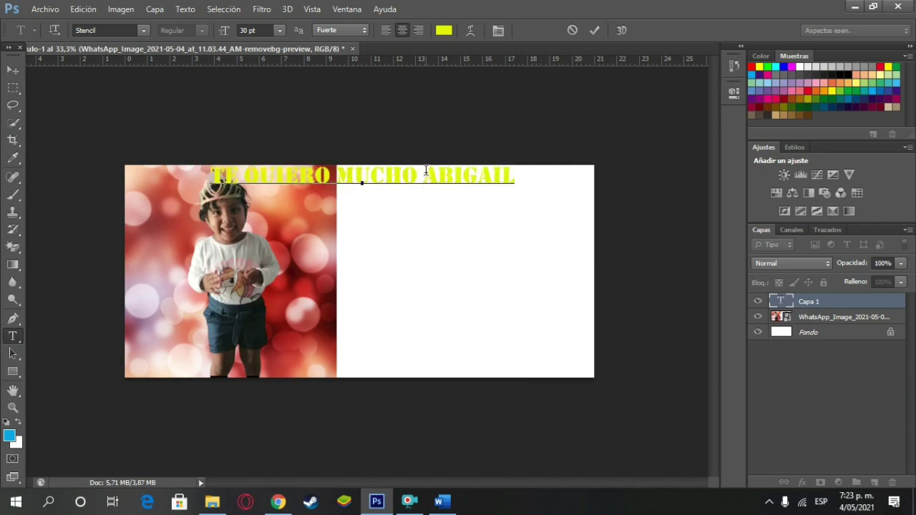
key("Return")
left_click(12, 70)
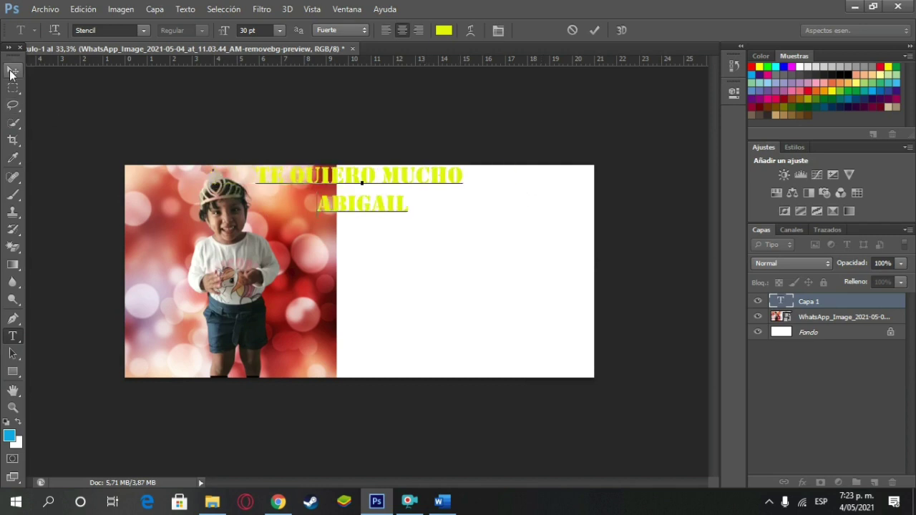
left_click_drag(369, 172, 470, 181)
Step: Select both lines of the "Te Quiero Mucho" text for editing
left_click(13, 340)
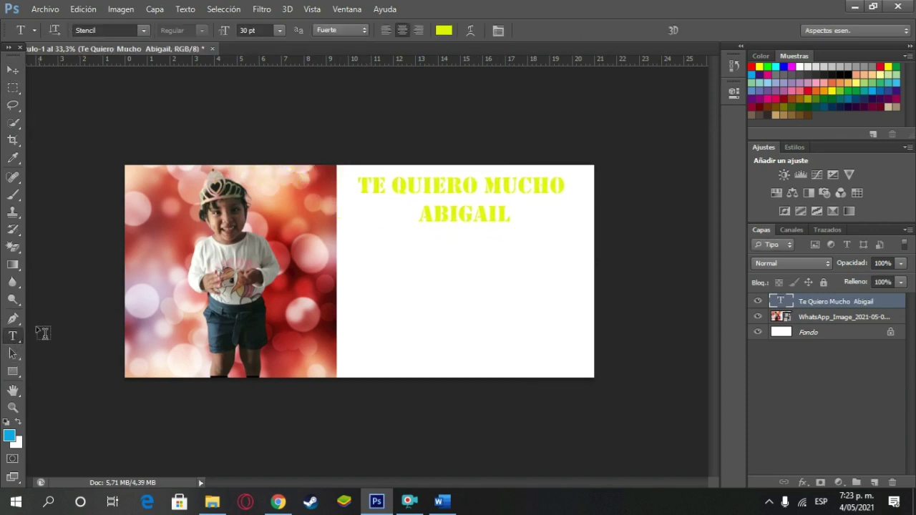
left_click(466, 190)
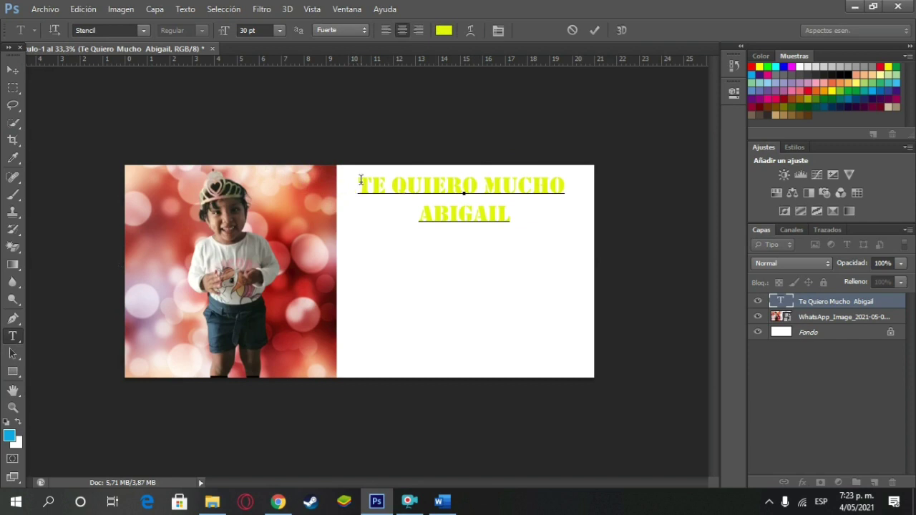
left_click_drag(360, 179, 612, 234)
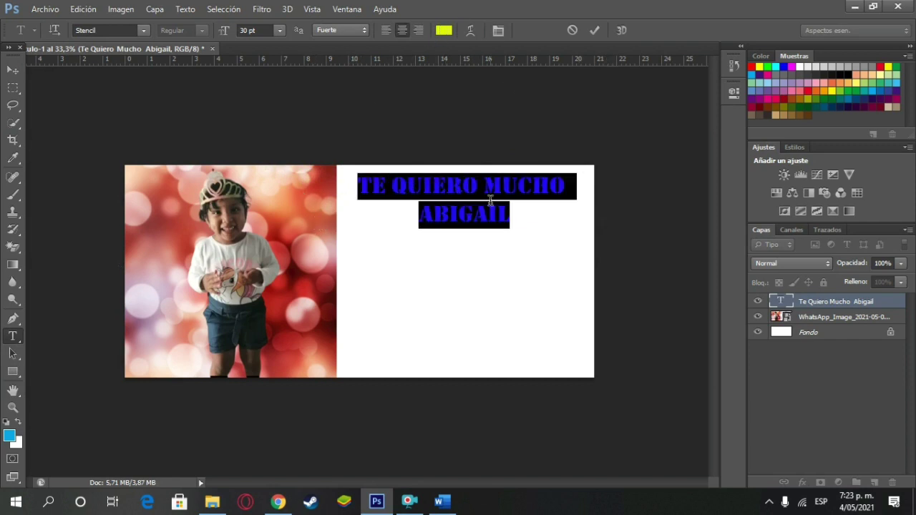
Step: Try Segoe Script and Kristen ITC as the font of the selected text
left_click(142, 31)
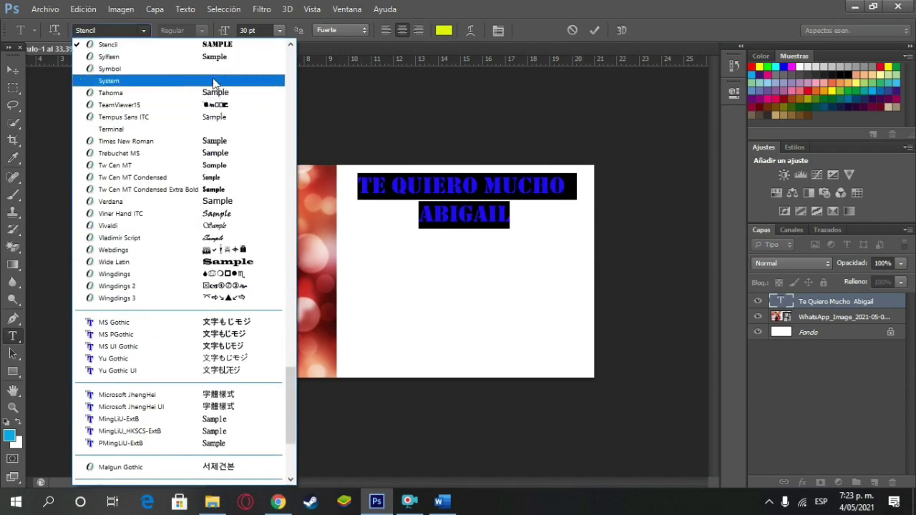
scroll(218, 100, "up", 4)
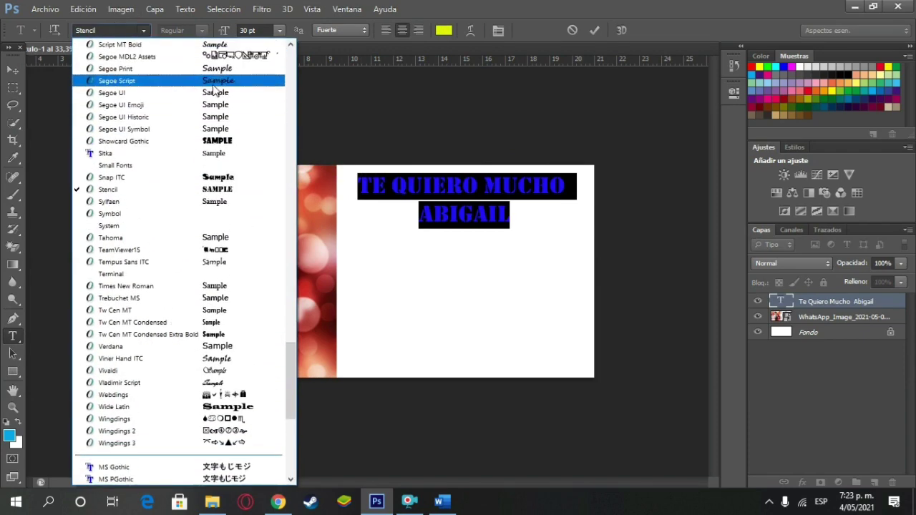
left_click(222, 81)
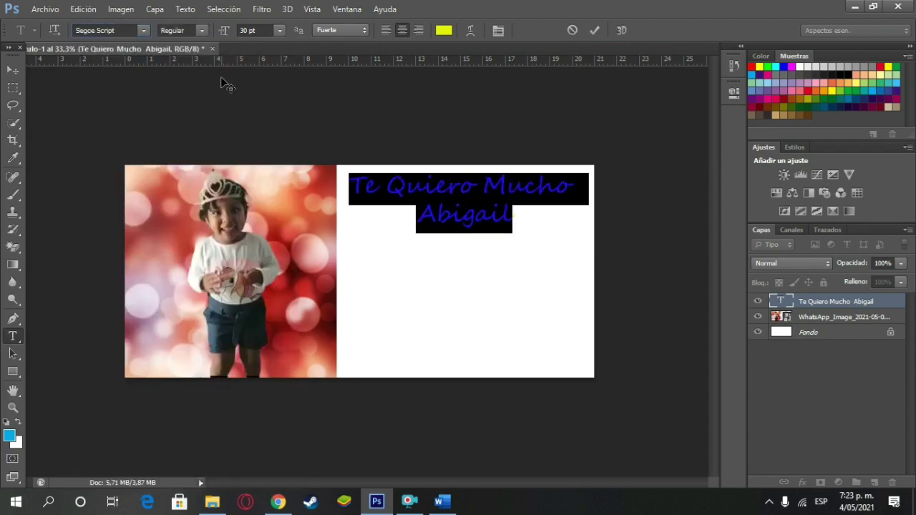
left_click(144, 30)
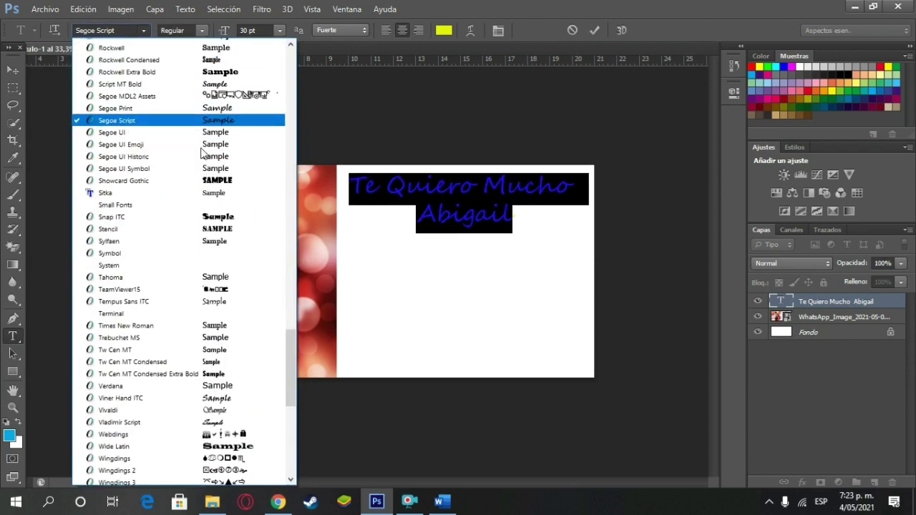
scroll(208, 155, "up", 9)
scroll(230, 166, "up", 3)
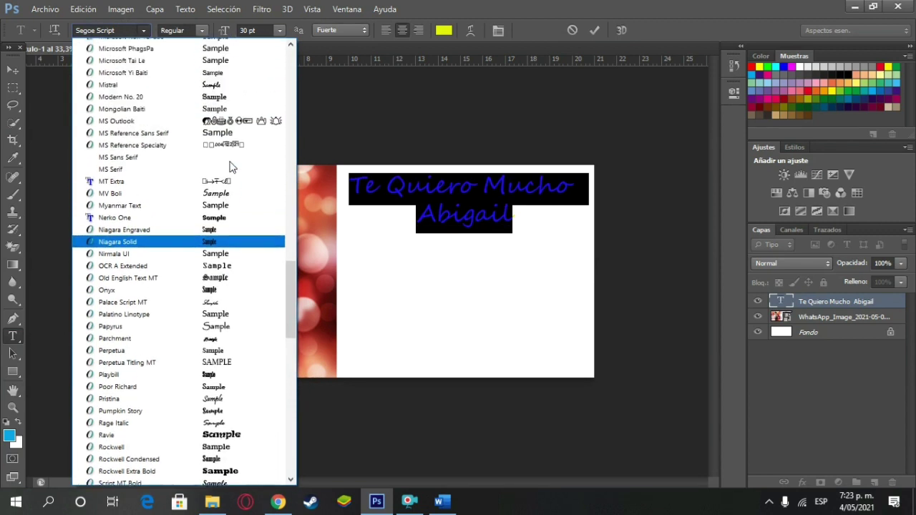
scroll(233, 172, "up", 5)
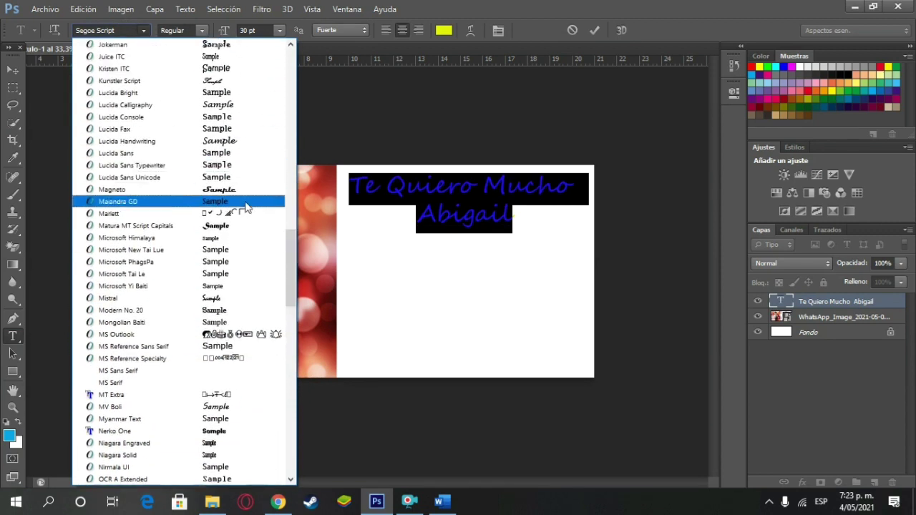
left_click(221, 73)
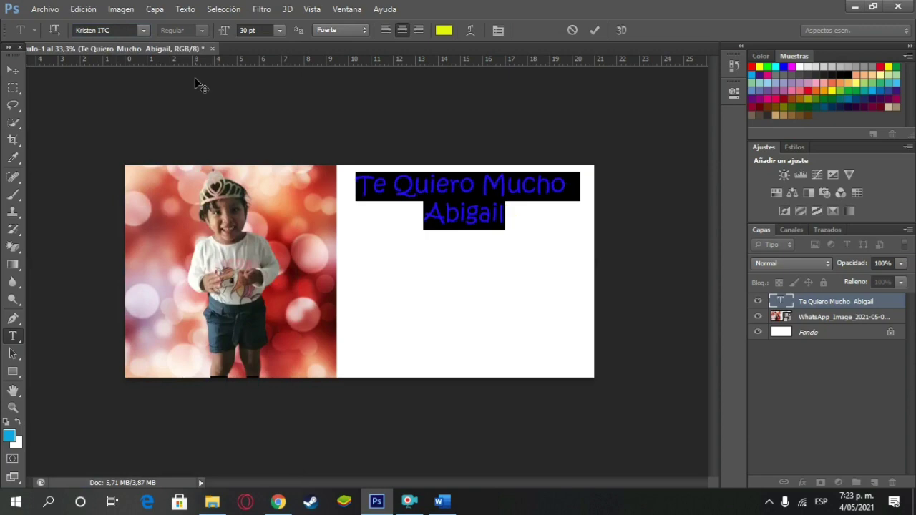
Step: Set the font of the selected text to Haettenschweiler
left_click(146, 33)
scroll(230, 226, "up", 6)
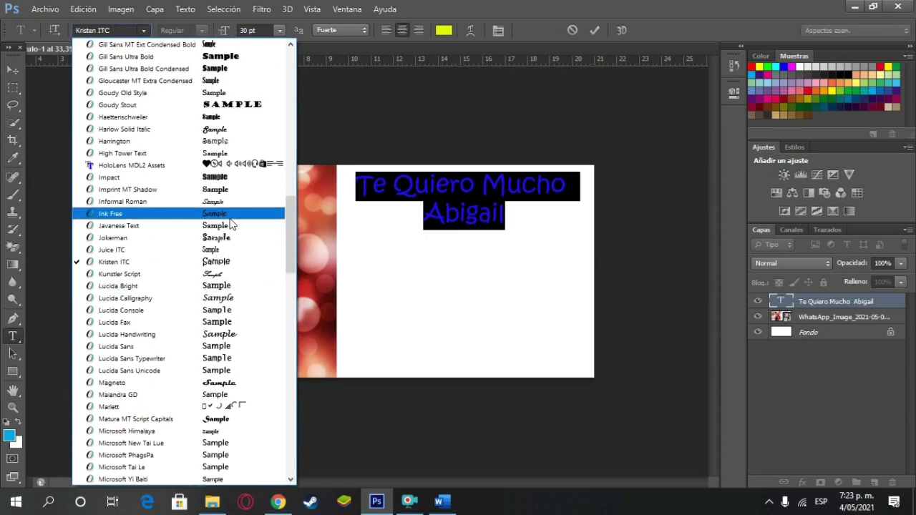
left_click(207, 116)
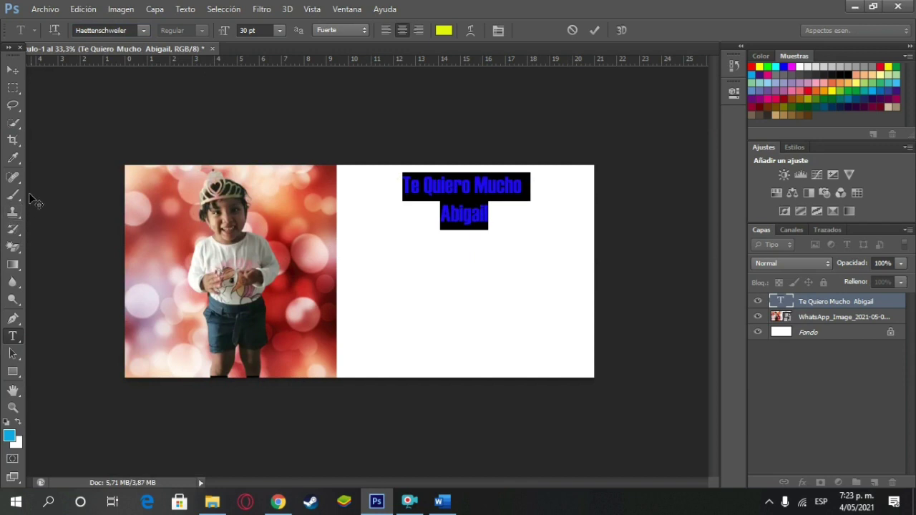
Step: Set the text size to 48 pt after trying 72 pt, and move the text slightly down within the white area
left_click(279, 30)
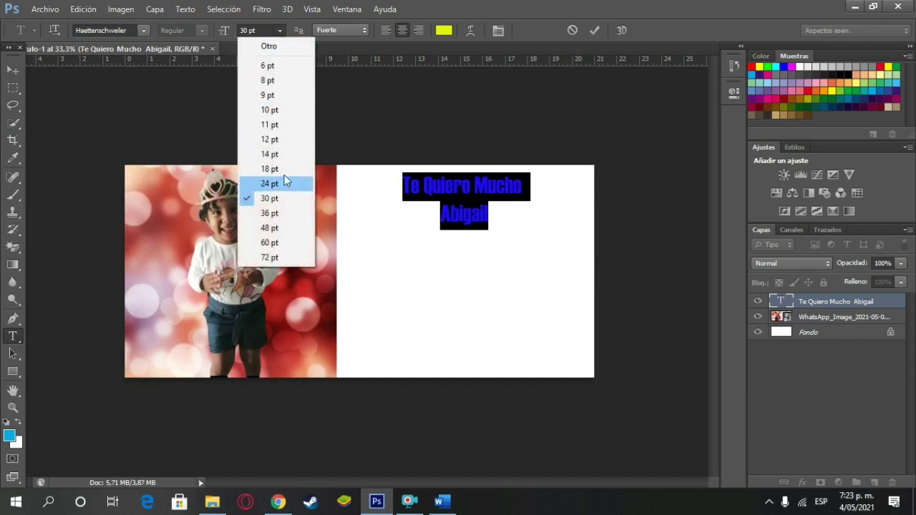
left_click(275, 256)
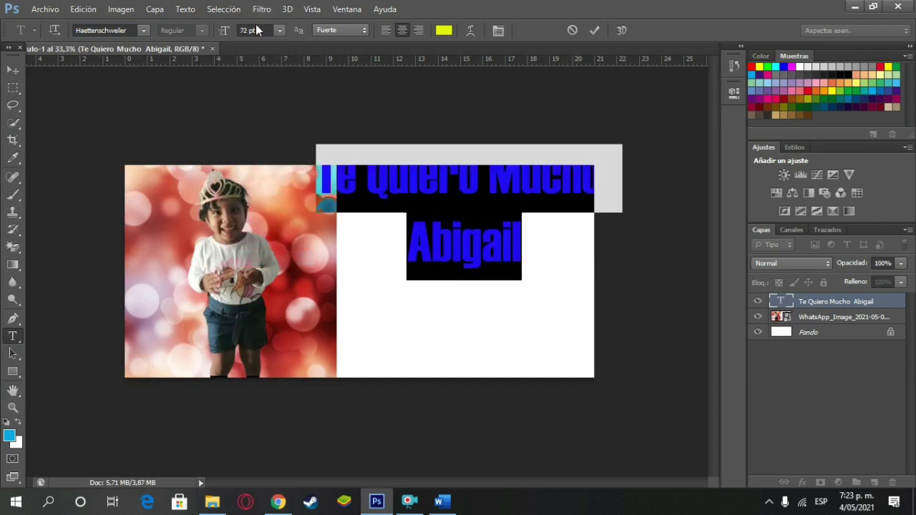
left_click(274, 32)
left_click(266, 229)
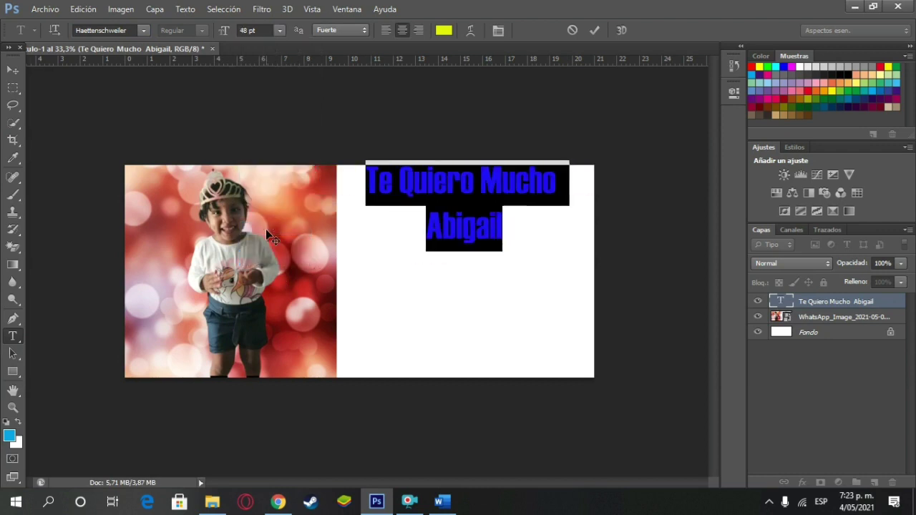
left_click(10, 72)
left_click_drag(491, 184, 487, 192)
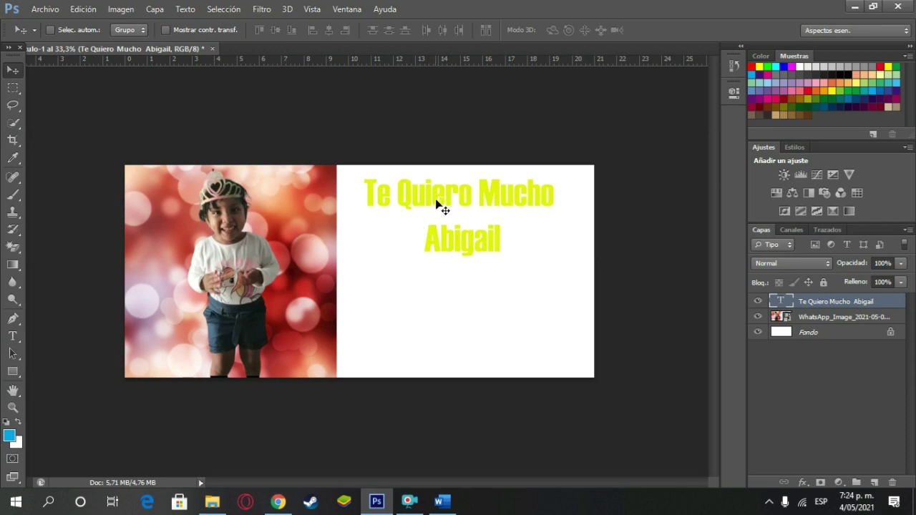
Step: Select both lines of the dedication text and recolor them to near-black #030303
left_click(13, 337)
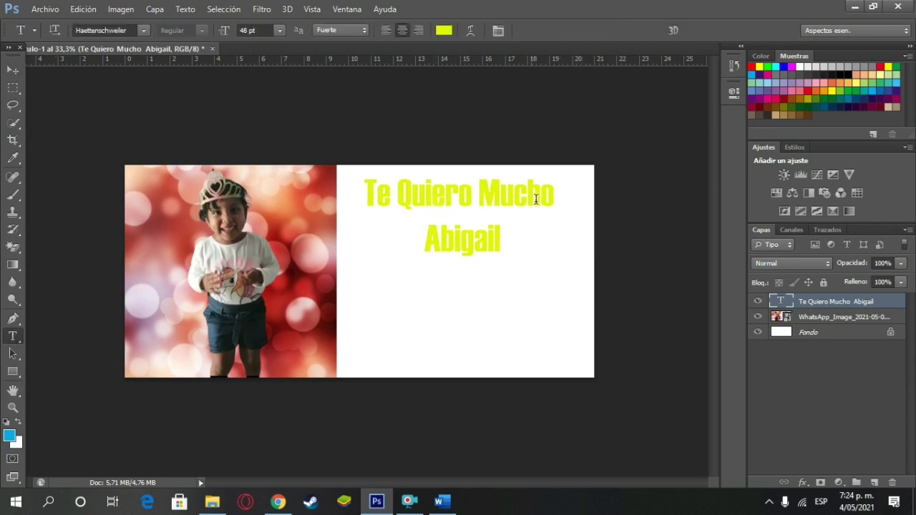
left_click(502, 198)
left_click_drag(367, 191, 586, 232)
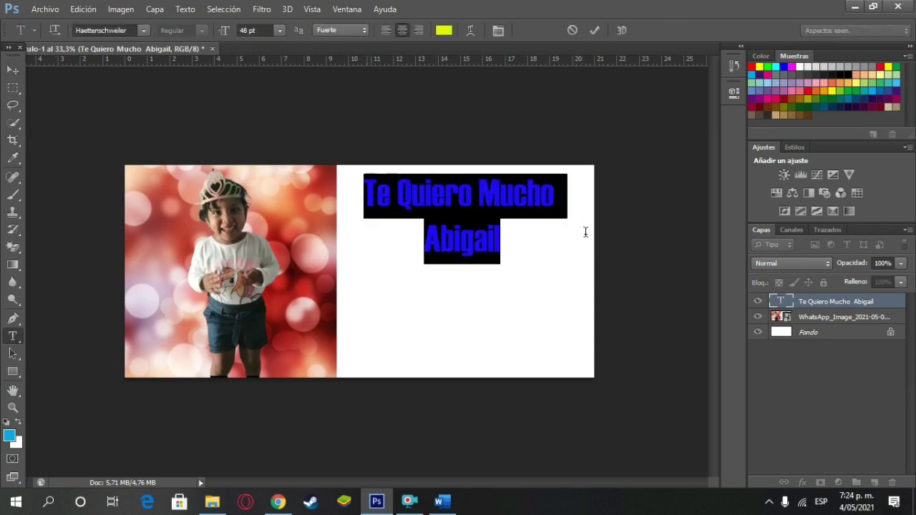
left_click(444, 30)
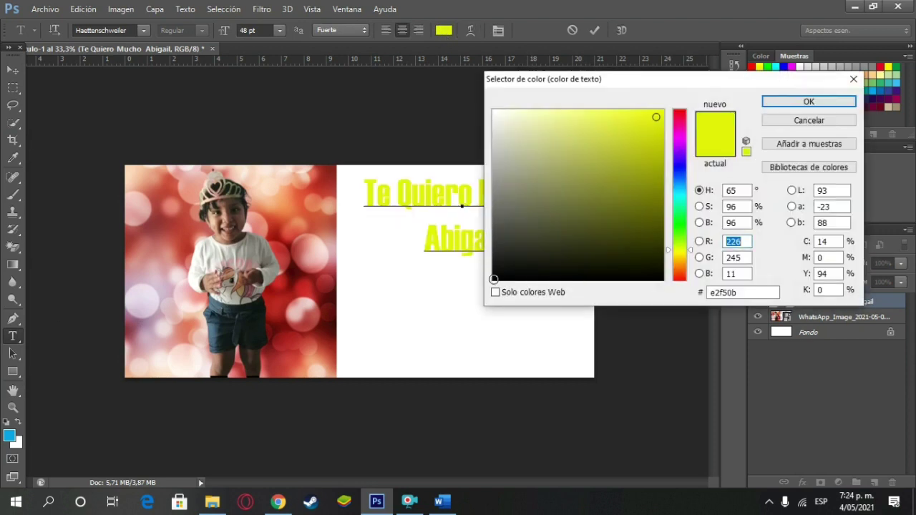
left_click(493, 279)
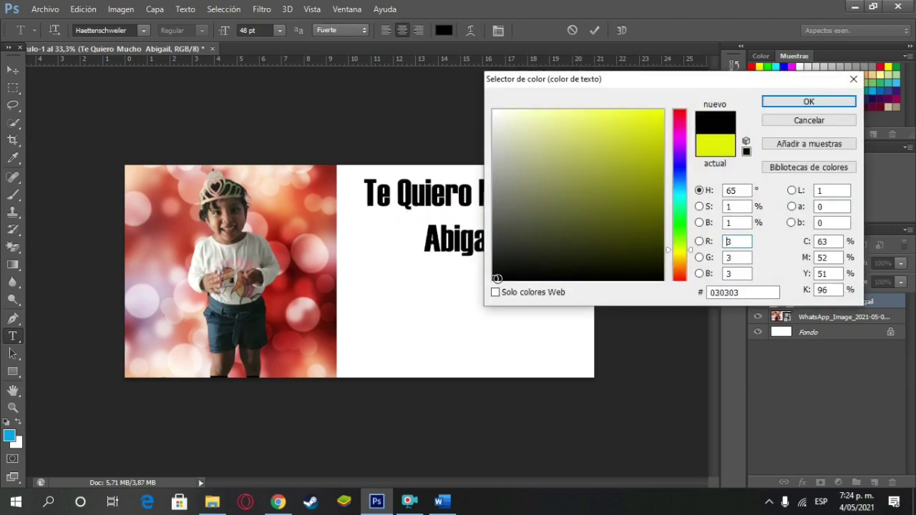
left_click(494, 279)
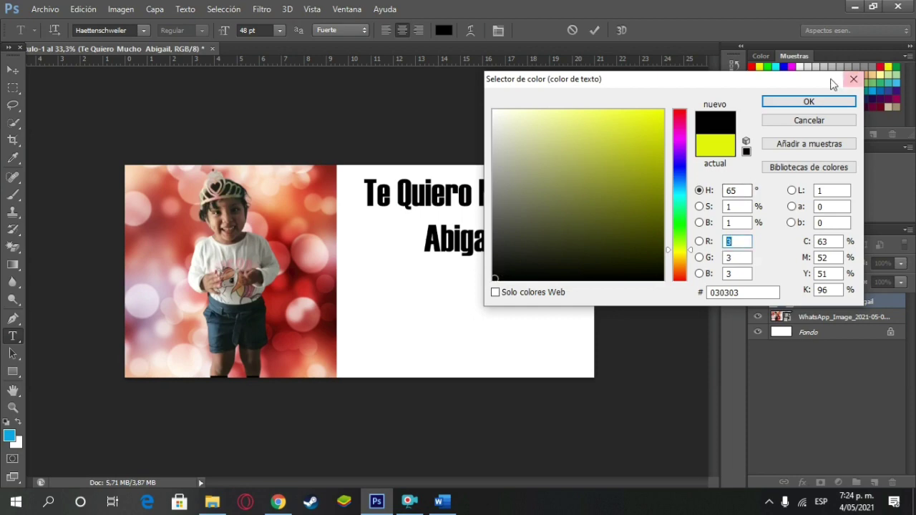
left_click(809, 101)
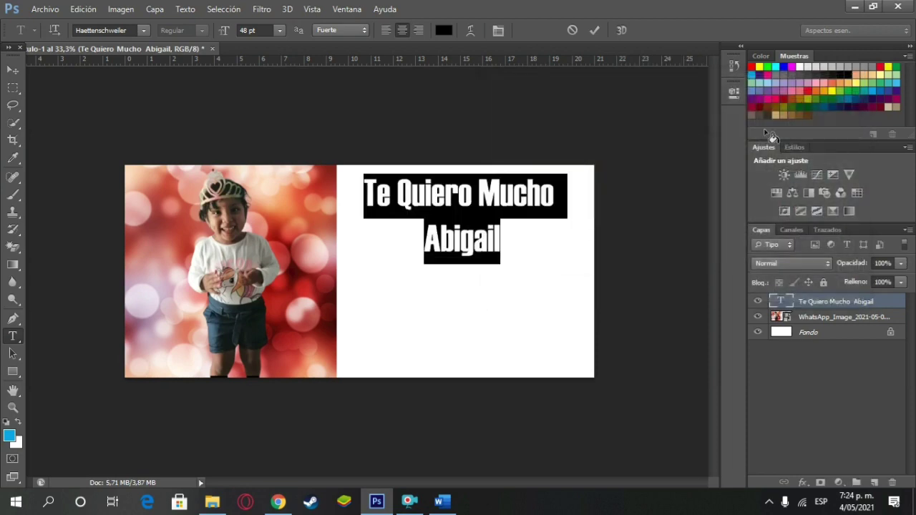
Step: Open the blending options of the dedication text layer and enable a Color Overlay
left_click(814, 305)
right_click(821, 303)
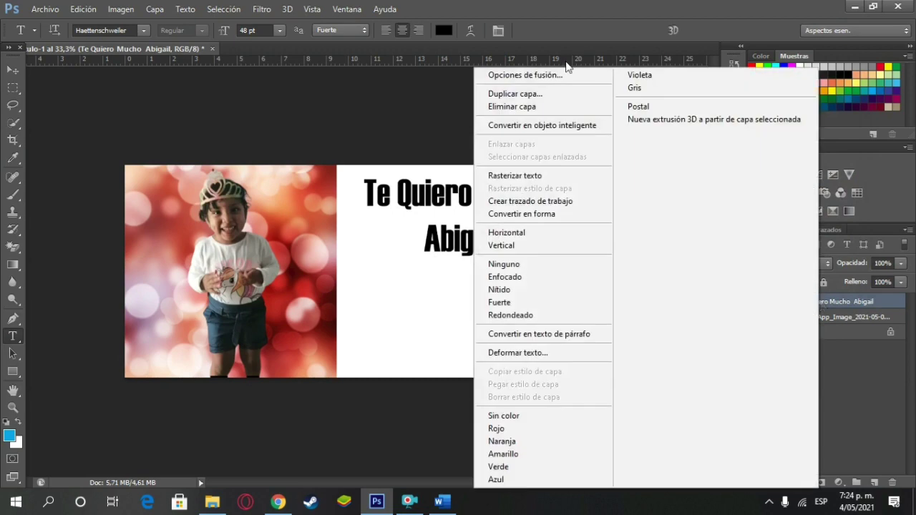
left_click(520, 75)
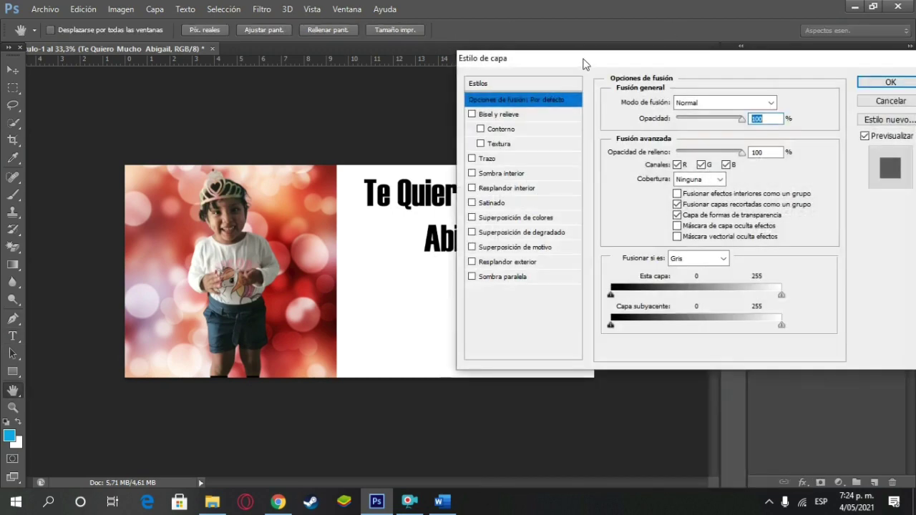
left_click_drag(564, 68, 686, 32)
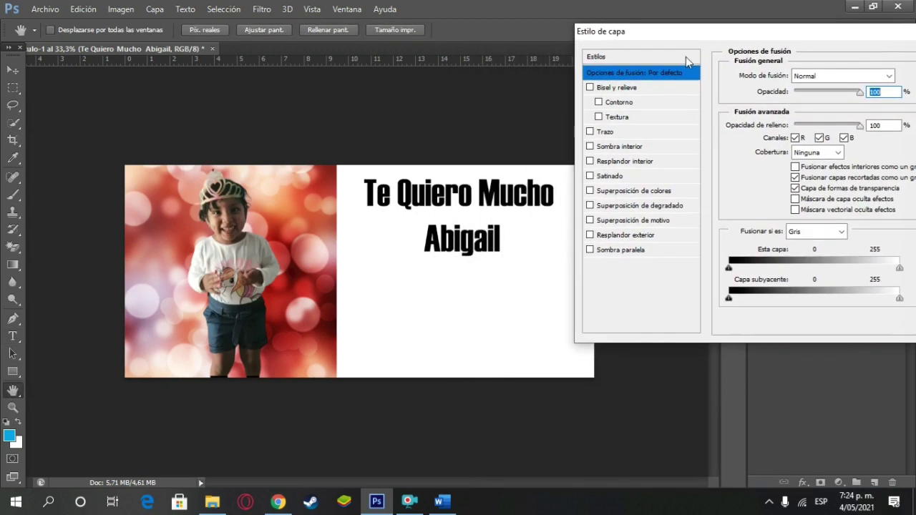
left_click(590, 191)
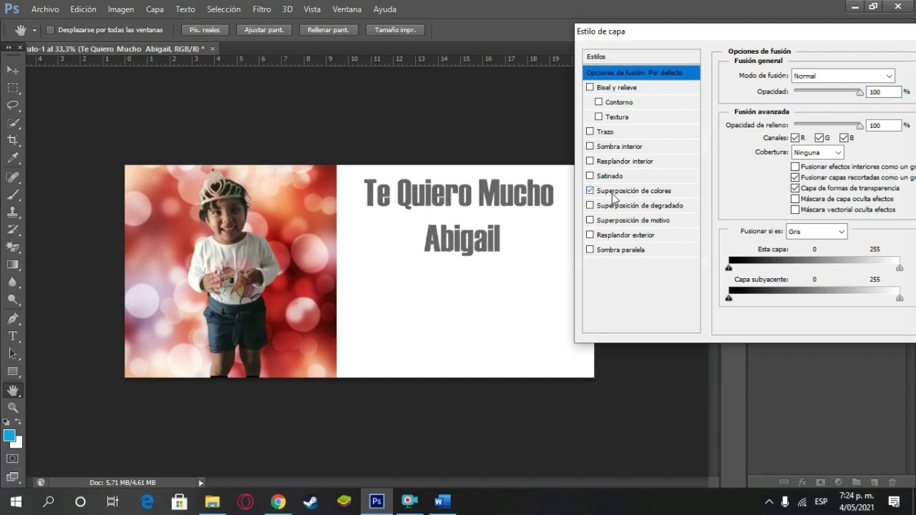
left_click(615, 194)
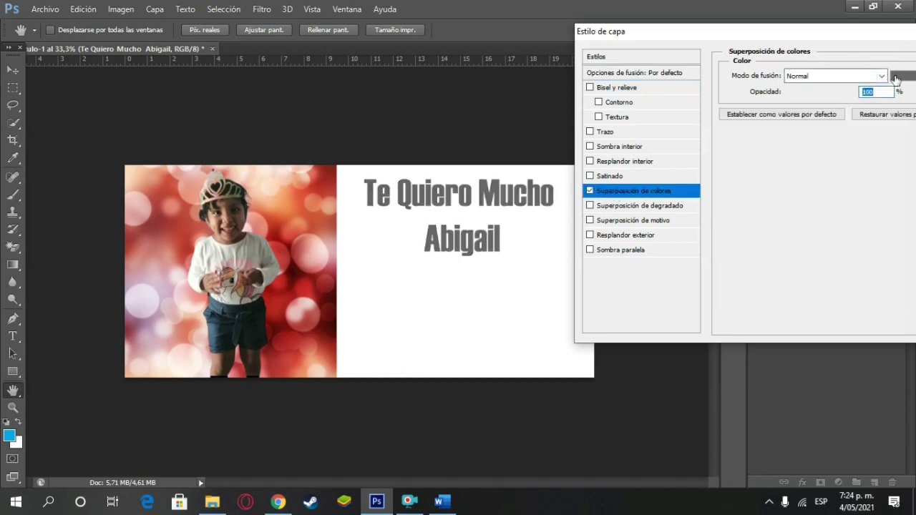
Step: Set the text's overlay color to near-black #030303
left_click(900, 76)
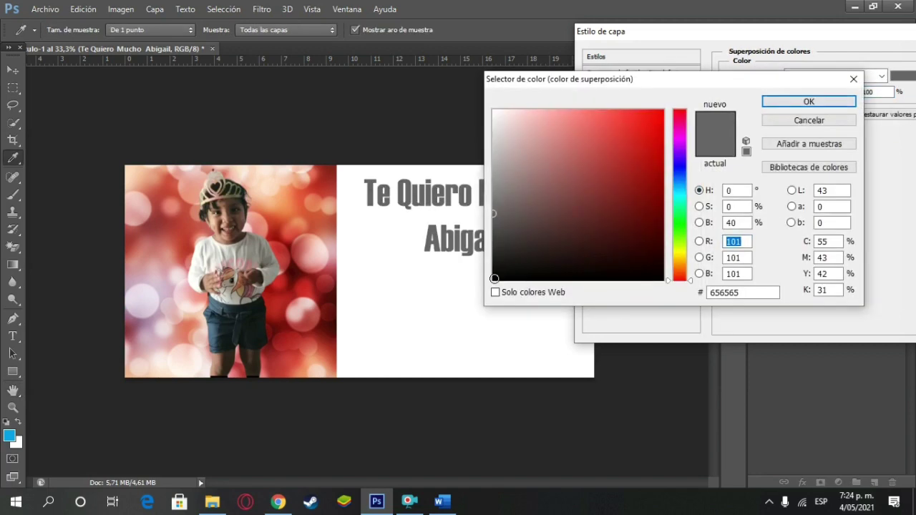
left_click(494, 278)
left_click(494, 277)
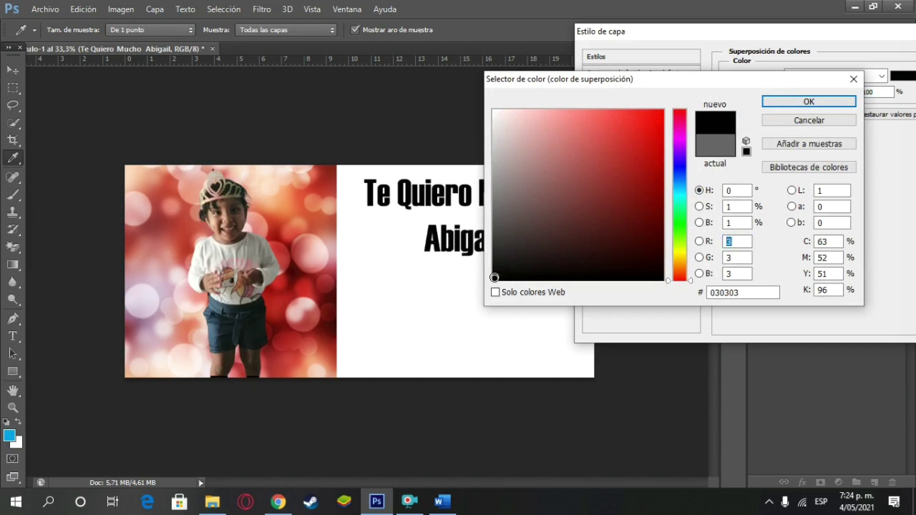
left_click(494, 275)
left_click(500, 279)
left_click(699, 207)
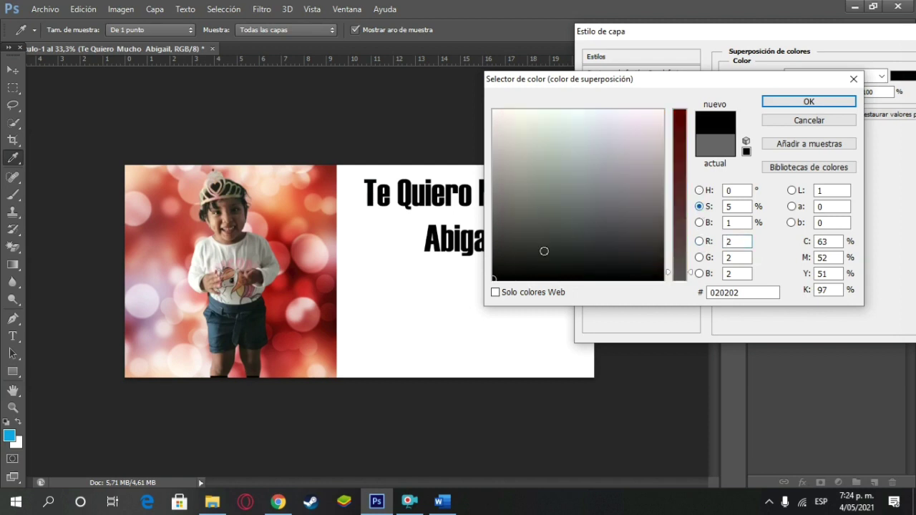
left_click(699, 190)
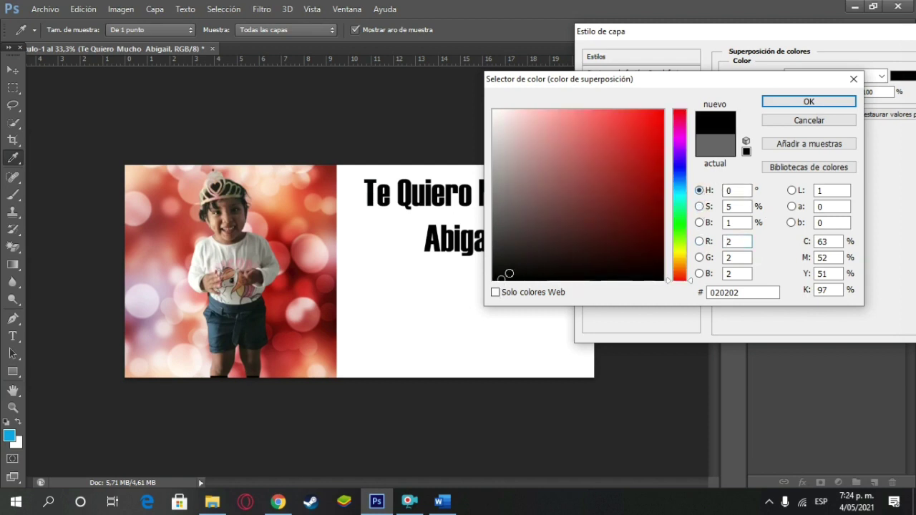
left_click(496, 279)
left_click_drag(495, 280, 494, 277)
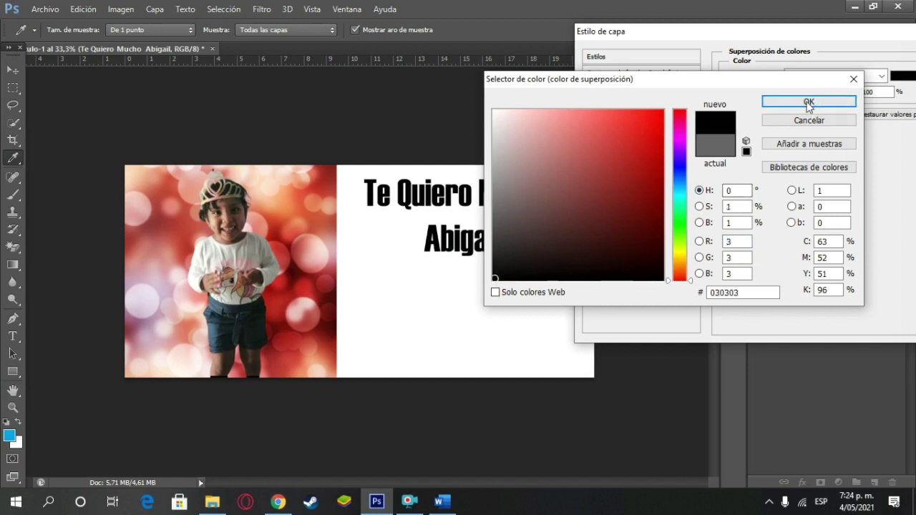
left_click(809, 102)
Step: Add a 1 px black exterior stroke to the dedication text
left_click(590, 132)
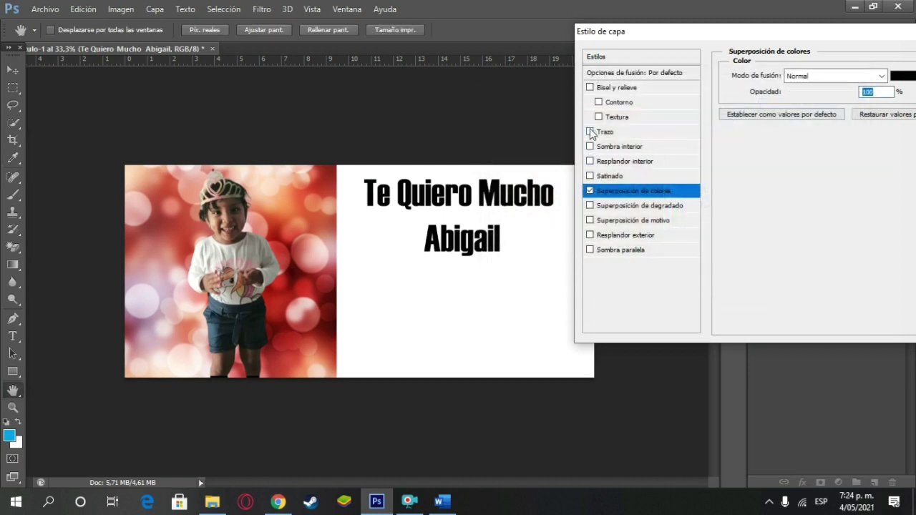
left_click(603, 133)
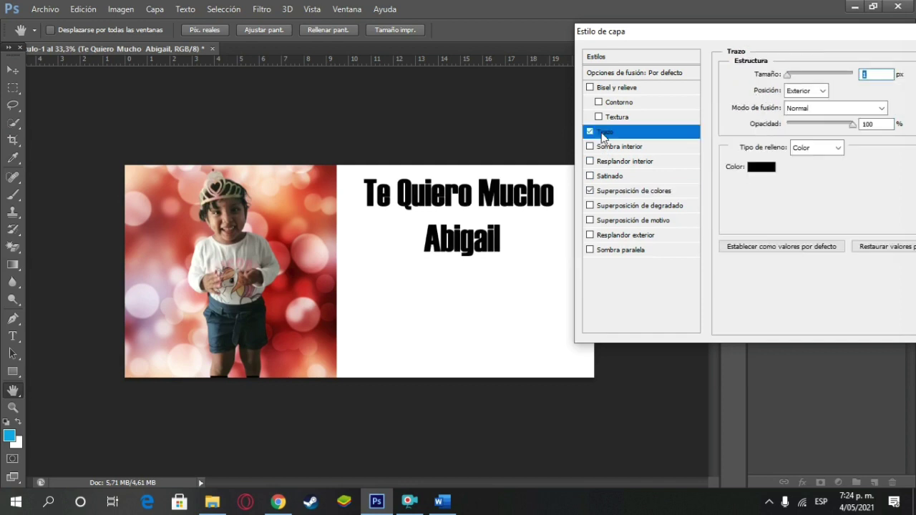
mouse_move(788, 75)
left_mouse_down()
mouse_move(804, 76)
mouse_move(788, 77)
left_mouse_up()
Step: Try a bevel contour with a 19% range and a gradient overlay at 95% opacity on the text
left_click(599, 103)
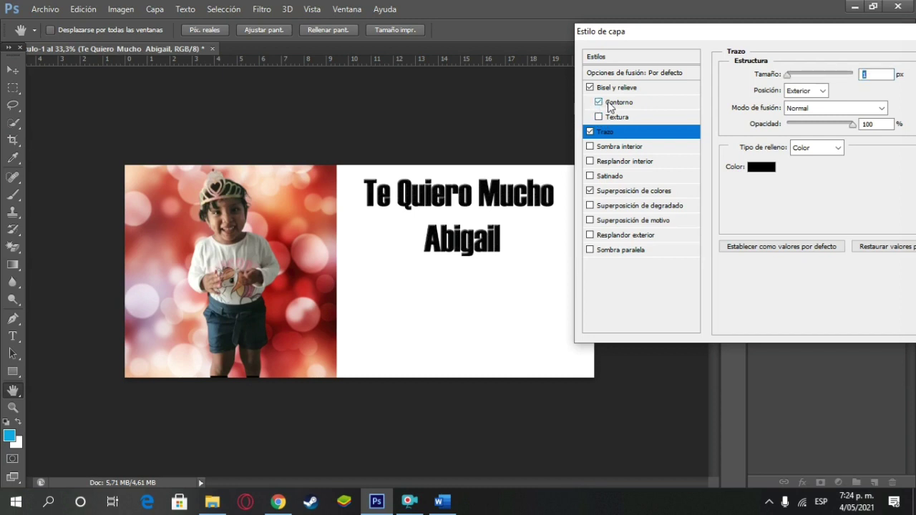
left_click(616, 103)
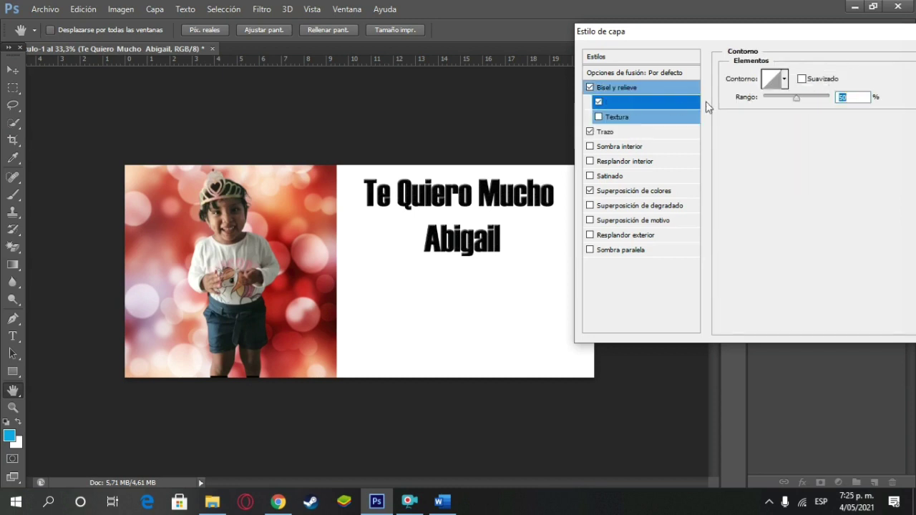
left_click_drag(795, 100, 779, 103)
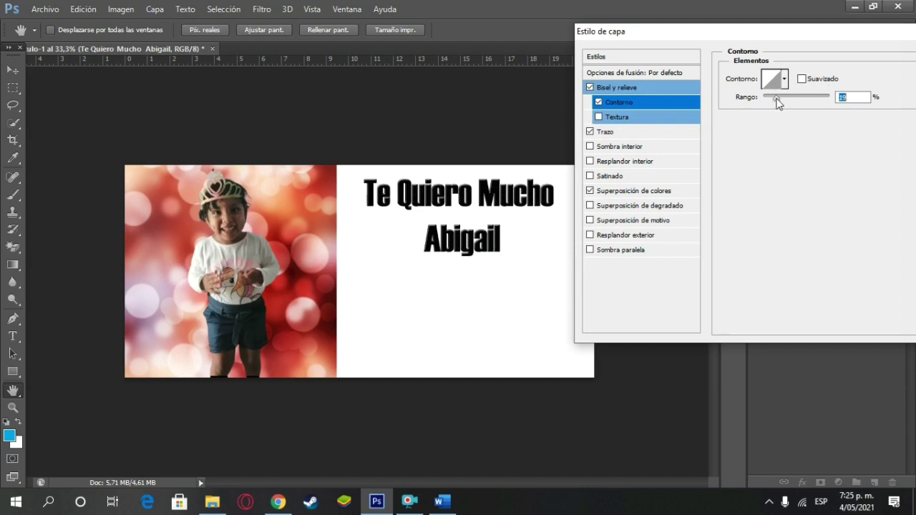
left_click(599, 102)
left_click(590, 87)
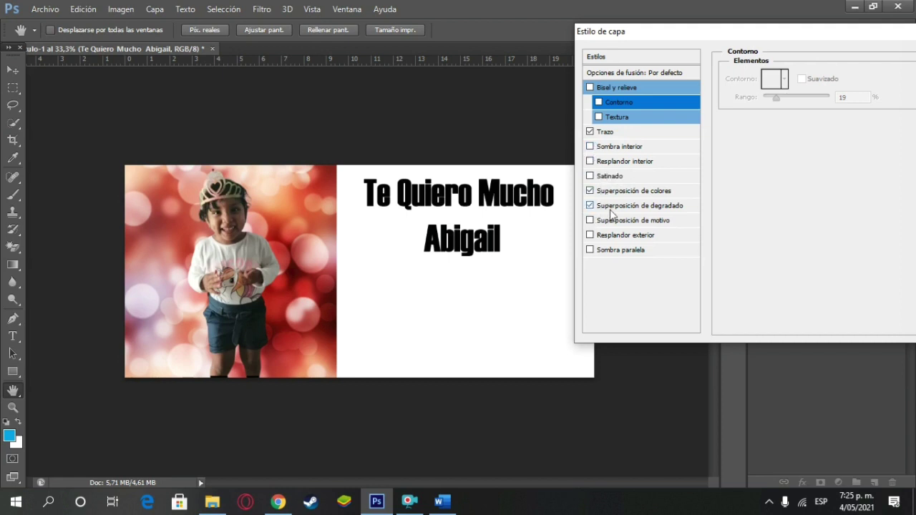
left_click(590, 205)
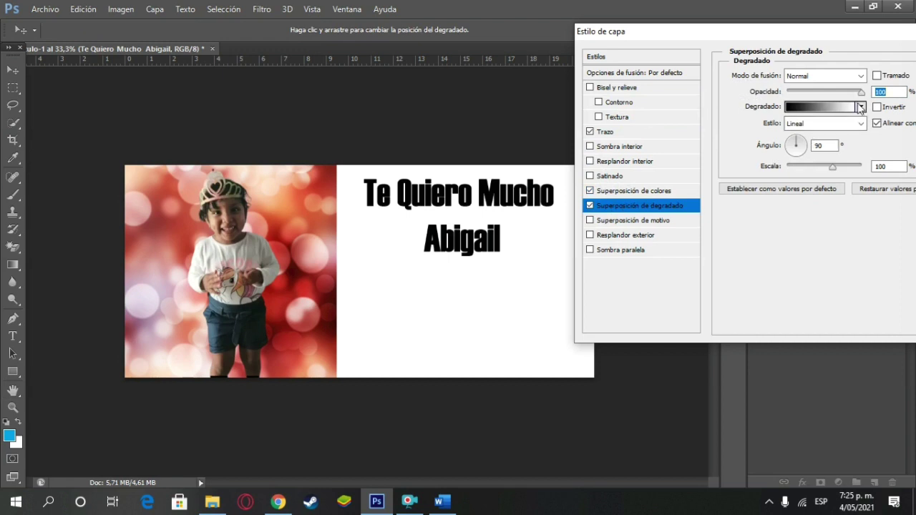
mouse_move(859, 98)
left_mouse_down()
mouse_move(801, 91)
mouse_move(863, 100)
left_mouse_up()
left_click(590, 206)
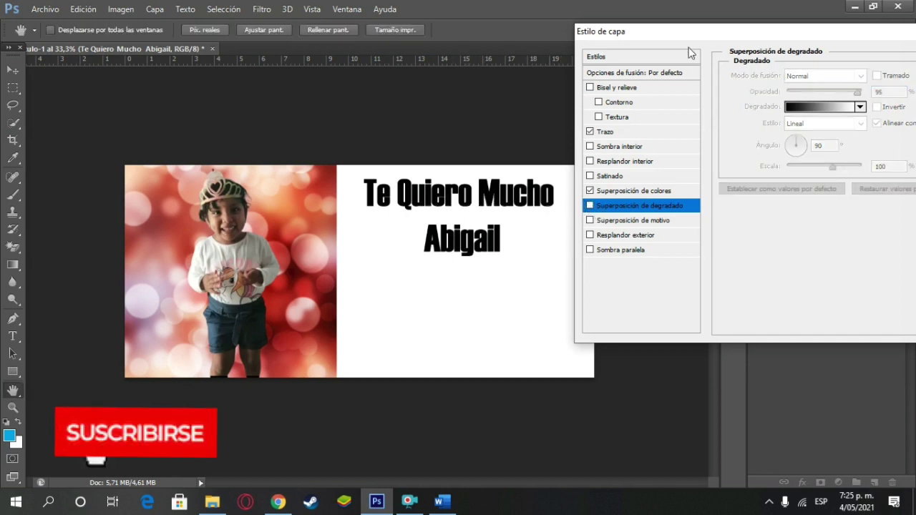
Step: Apply the stroke and color overlay styles to the dedication text layer
left_click_drag(683, 35, 535, 35)
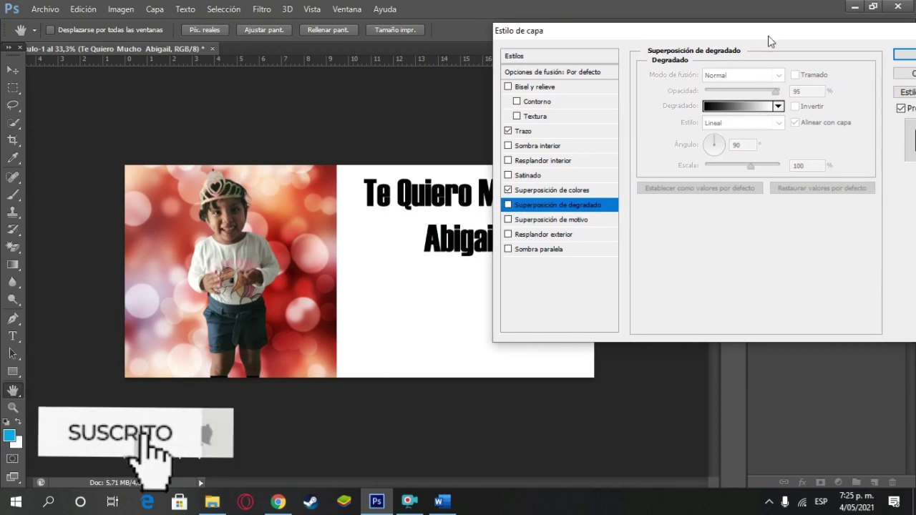
left_click(855, 58)
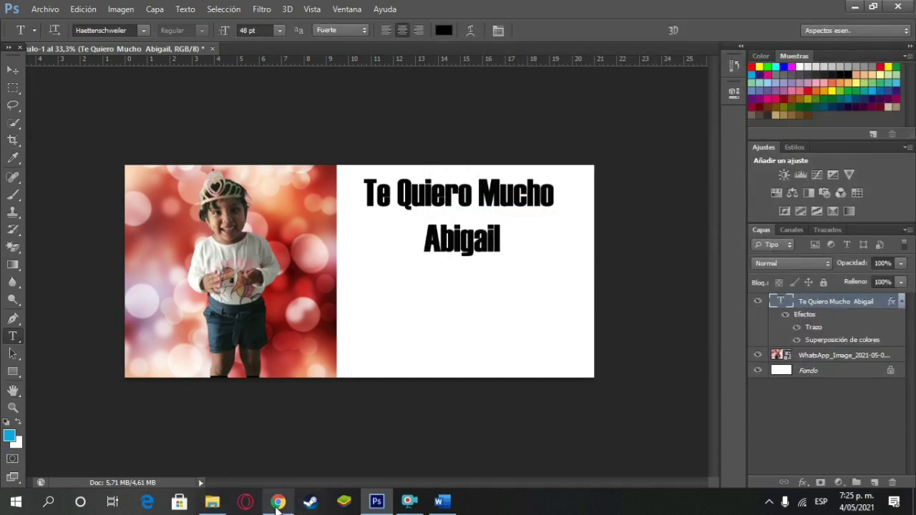
Step: Switch to Word and add the line "Niña Hermosa" below the dedication
left_click(441, 501)
left_click(368, 198)
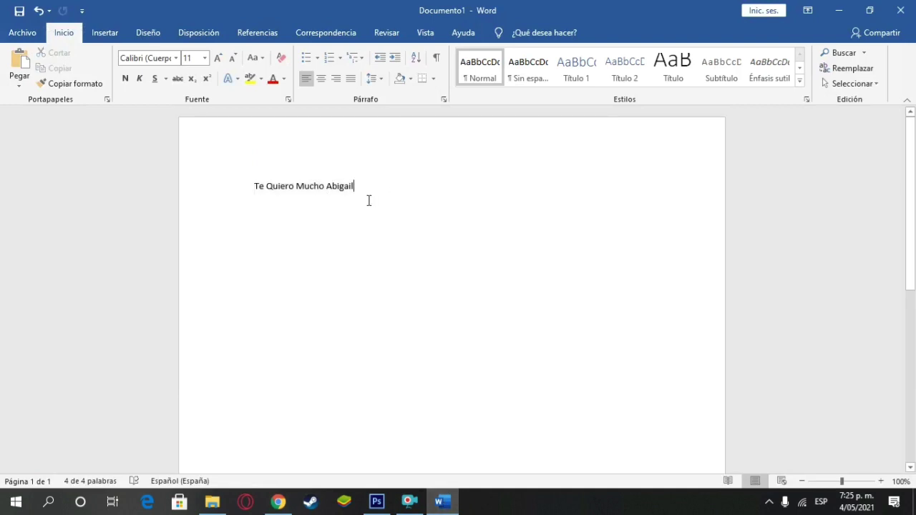
key("Return")
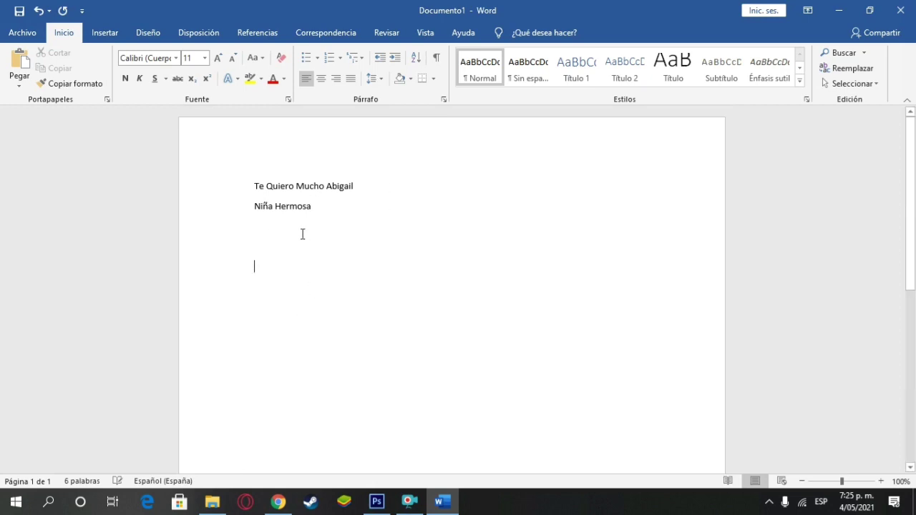
Step: Copy the "Niña Hermosa" line from the document
left_click_drag(250, 206, 337, 211)
key("cmd+c")
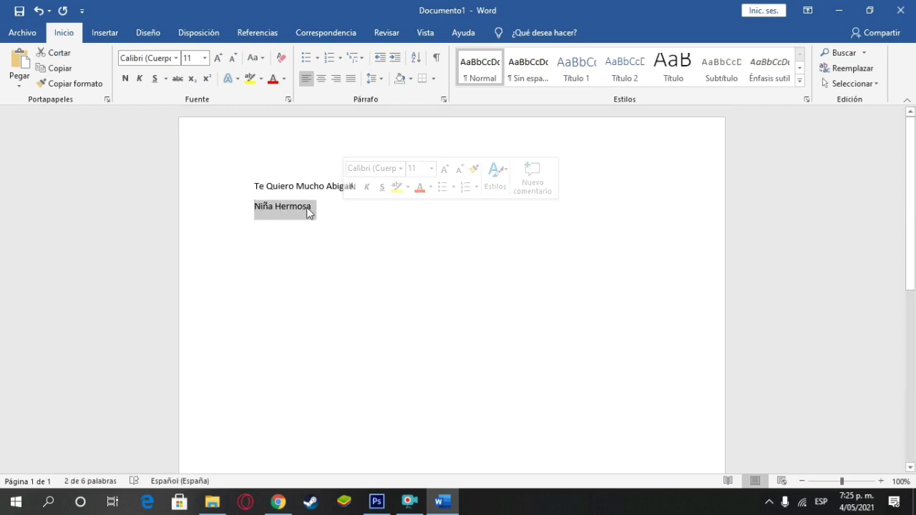
right_click(307, 209)
key("Escape")
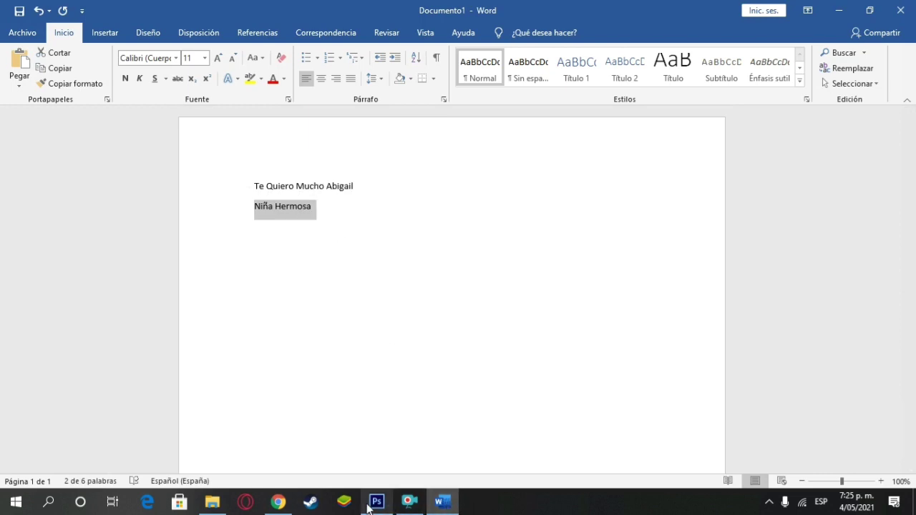
Step: Switch to Photoshop and paste "Niña Hermosa" as a new text layer below the dedication in the white area
left_click(375, 501)
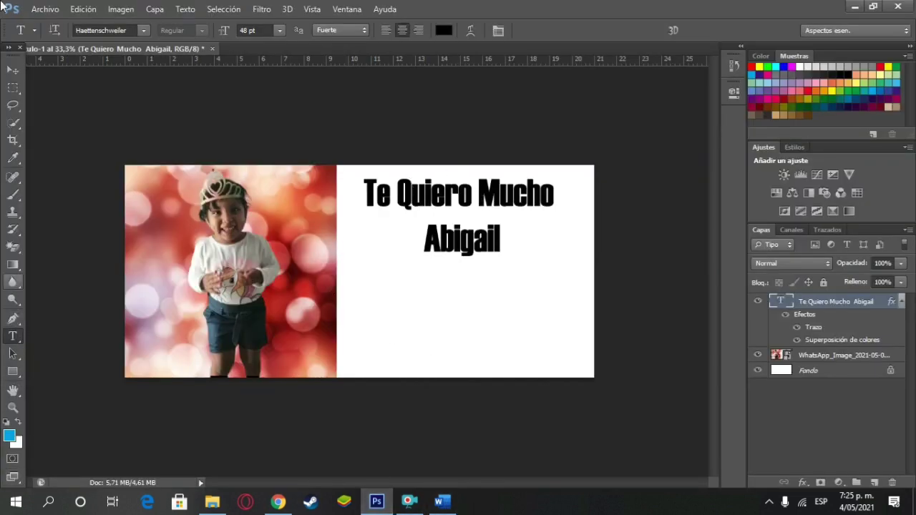
left_click(12, 70)
left_click(12, 337)
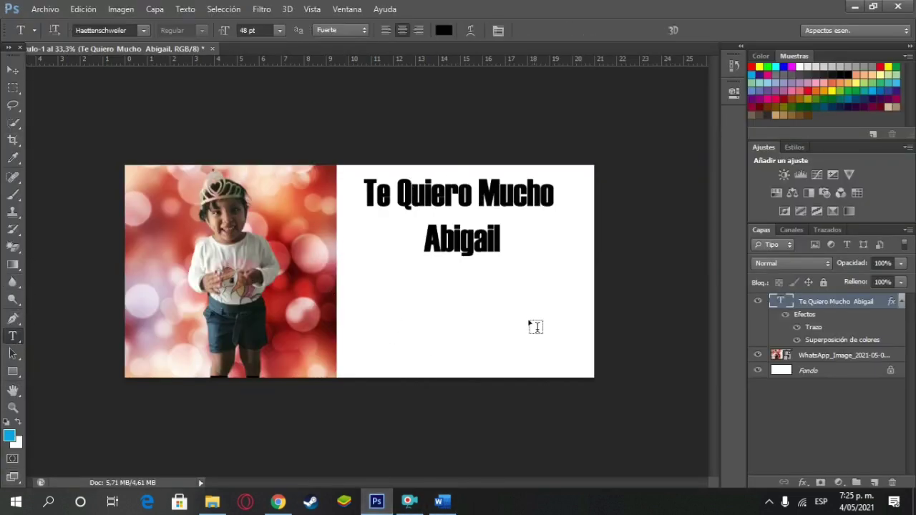
left_click(369, 309)
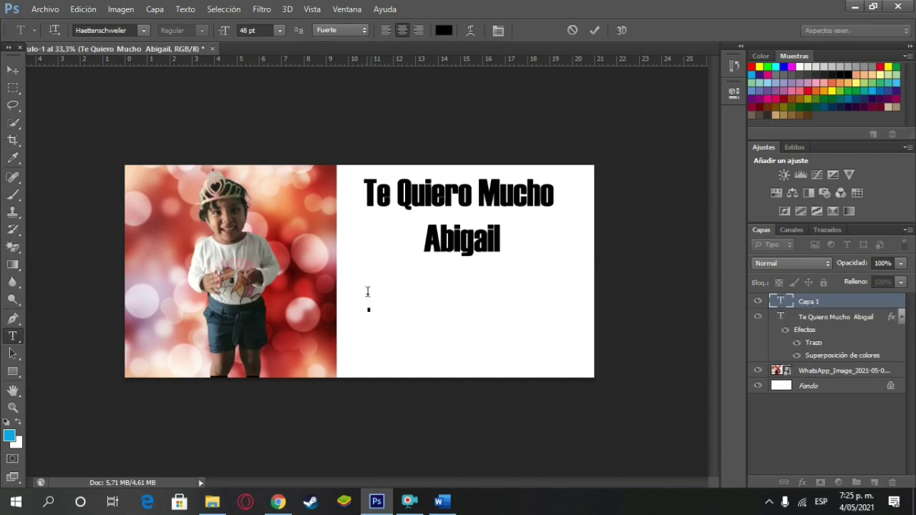
right_click(367, 292)
left_click(397, 105)
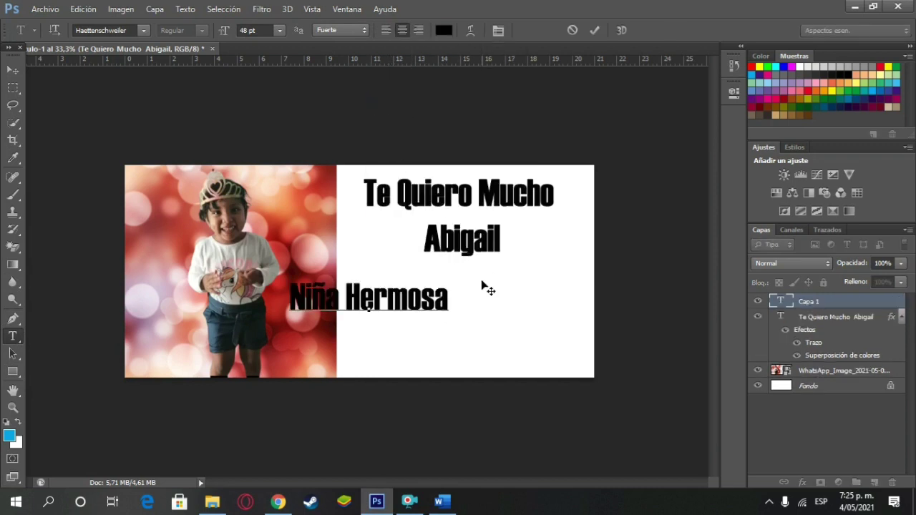
left_click(13, 69)
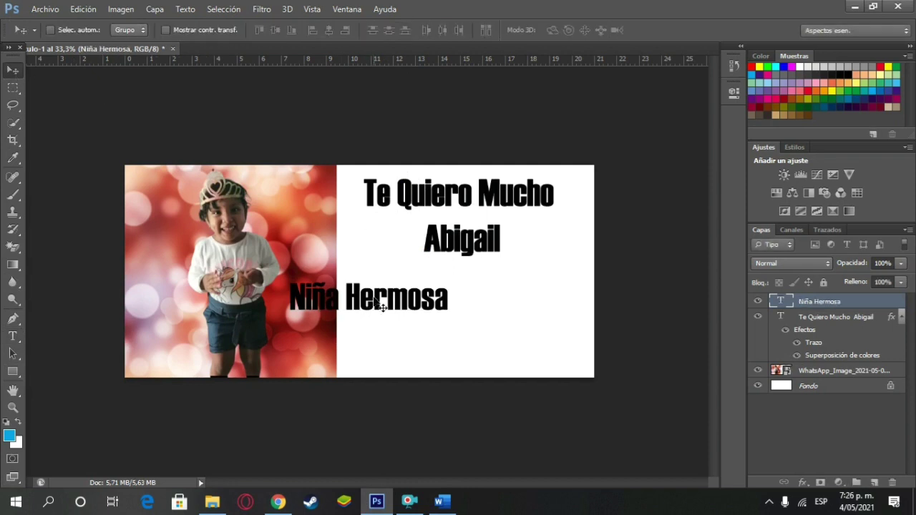
Step: Move the "Niña Hermosa" text fully into the white area and shift the dedication text slightly down
left_click_drag(388, 300, 481, 312)
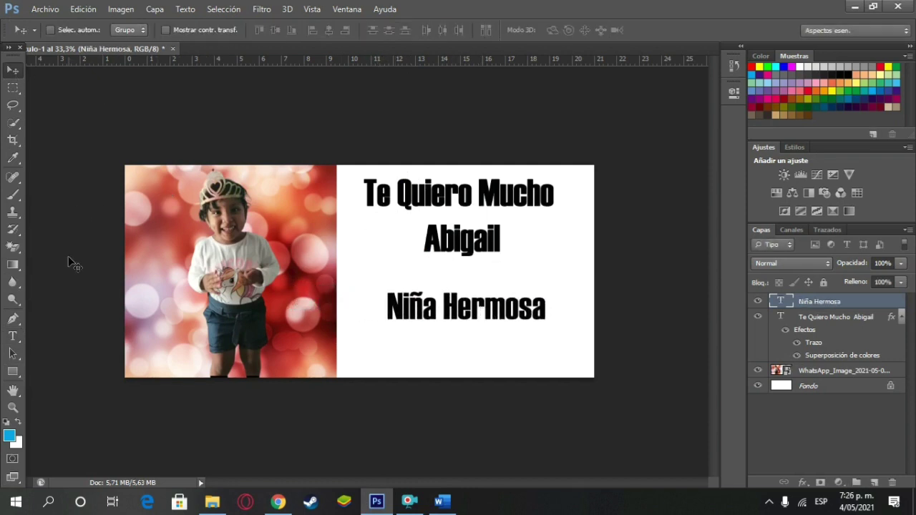
left_click(830, 317)
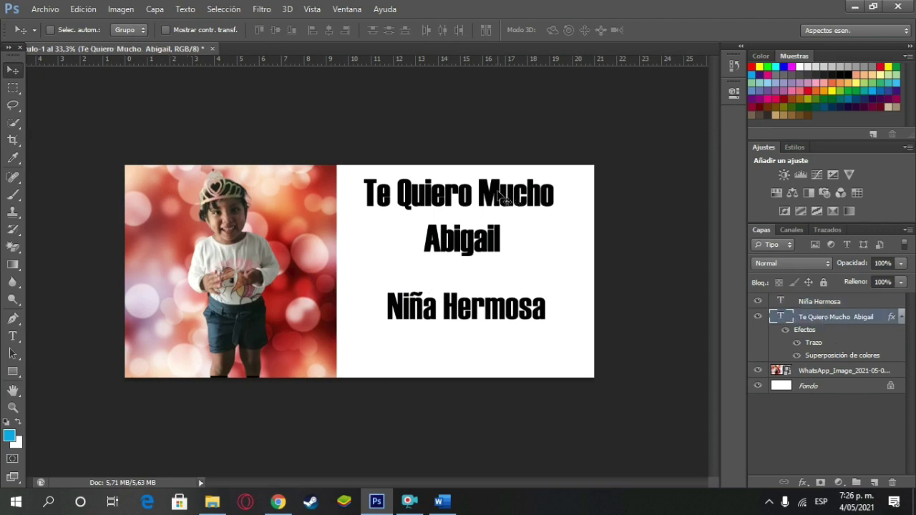
mouse_move(492, 192)
left_mouse_down()
mouse_move(483, 203)
mouse_move(498, 207)
mouse_move(490, 202)
left_mouse_up()
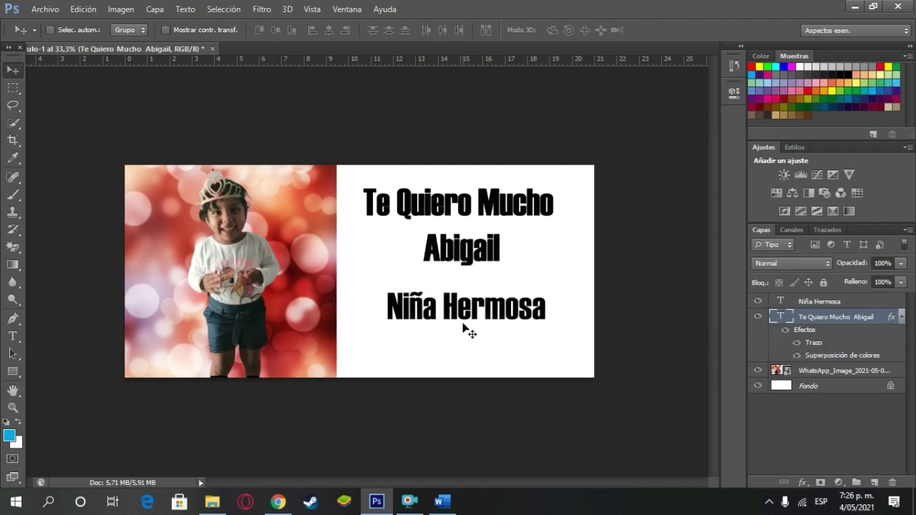
Step: Copy the dedication text's layer style and paste it onto the "Niña Hermosa" layer
right_click(811, 322)
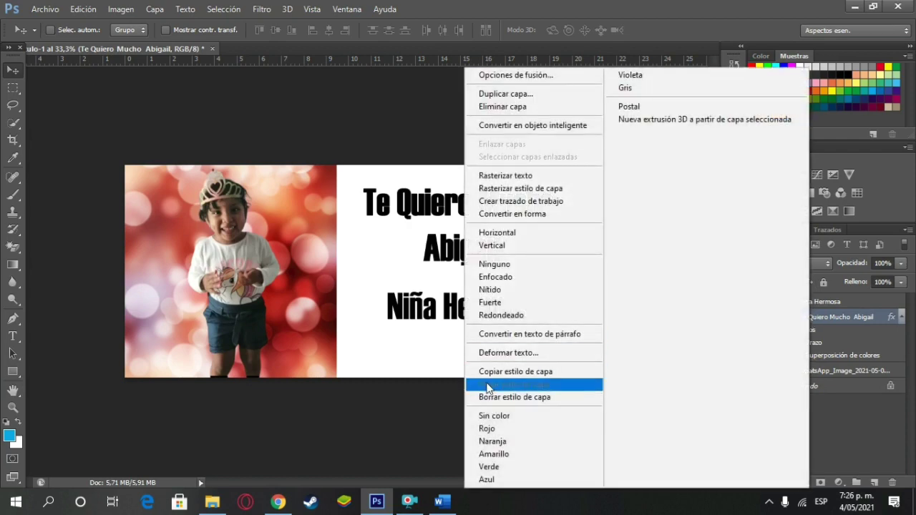
left_click(508, 372)
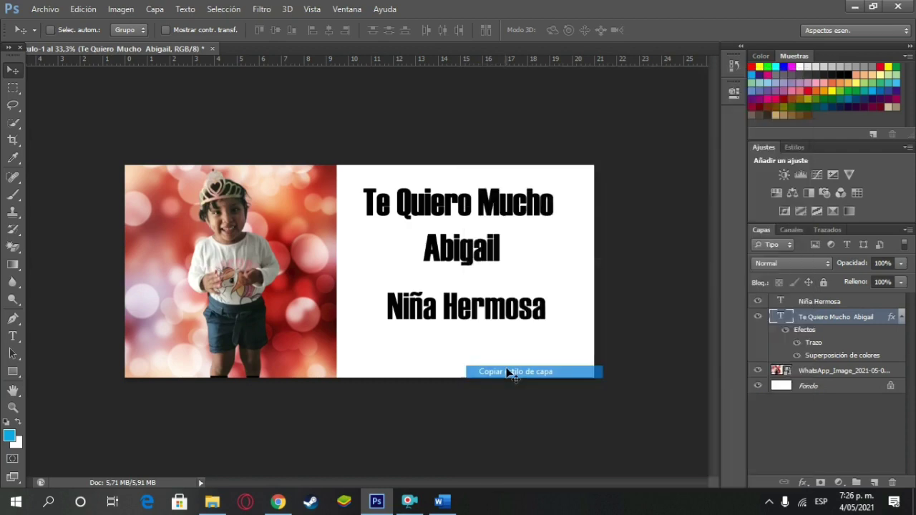
left_click(807, 303)
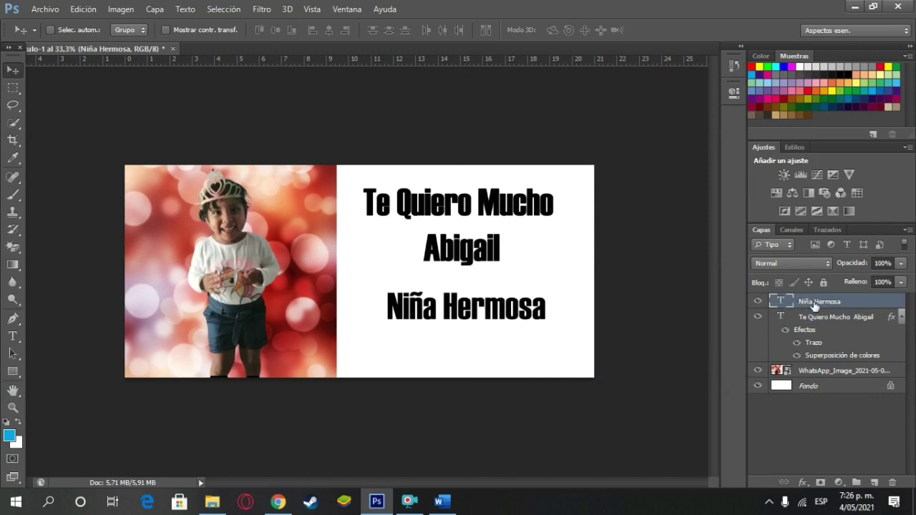
right_click(814, 306)
left_click(518, 385)
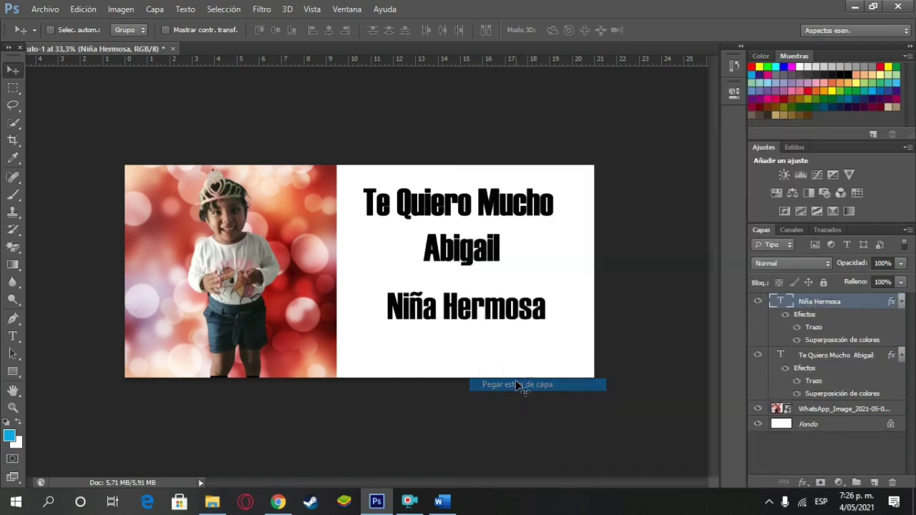
Step: Center the "Niña Hermosa" text under the dedication and lower the dedication to tighten the gap between them
mouse_move(497, 308)
left_mouse_down()
mouse_move(478, 314)
mouse_move(491, 314)
left_mouse_up()
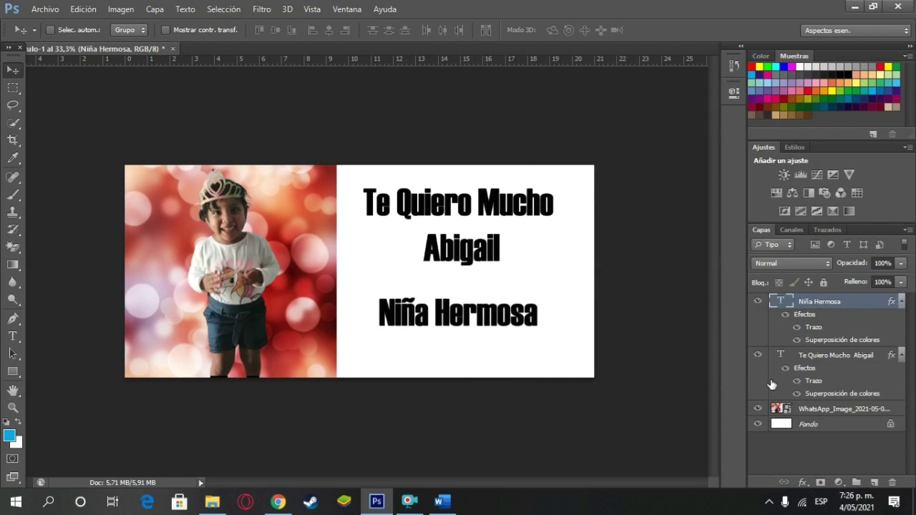
left_click(822, 356)
left_click_drag(469, 195, 484, 215)
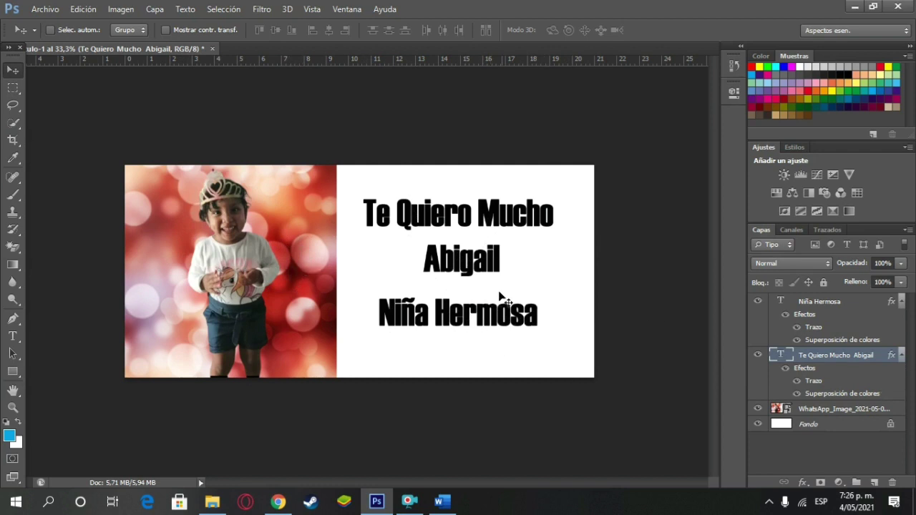
Step: Toggle the Fondo layer's visibility off and on, and convert it into a regular layer with the default settings
left_click(758, 425)
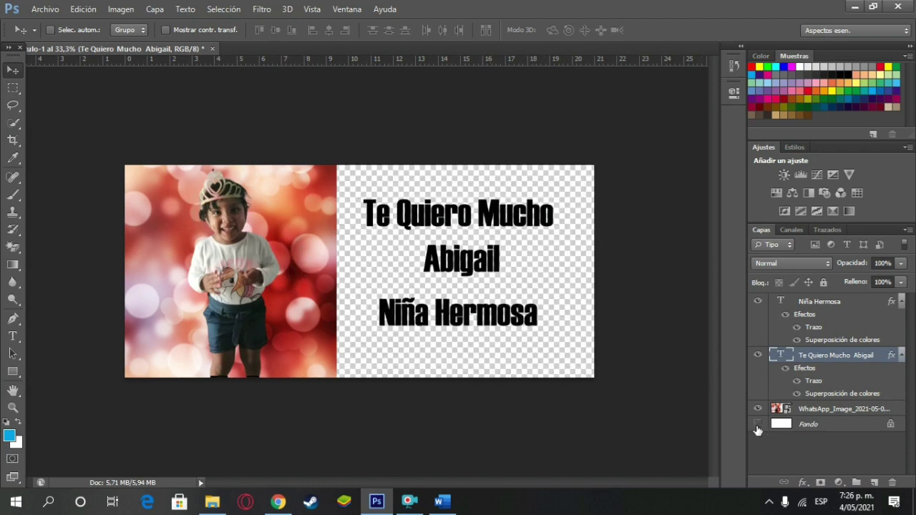
left_click(758, 425)
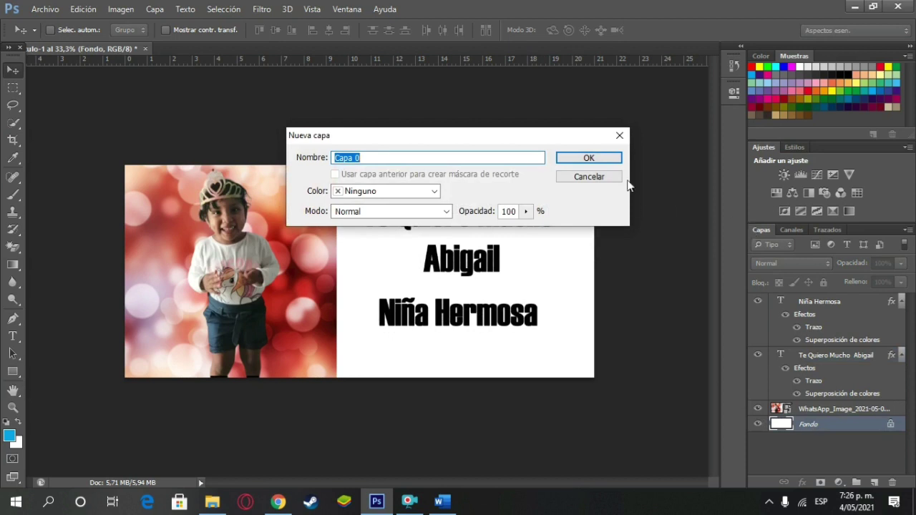
left_click(600, 159)
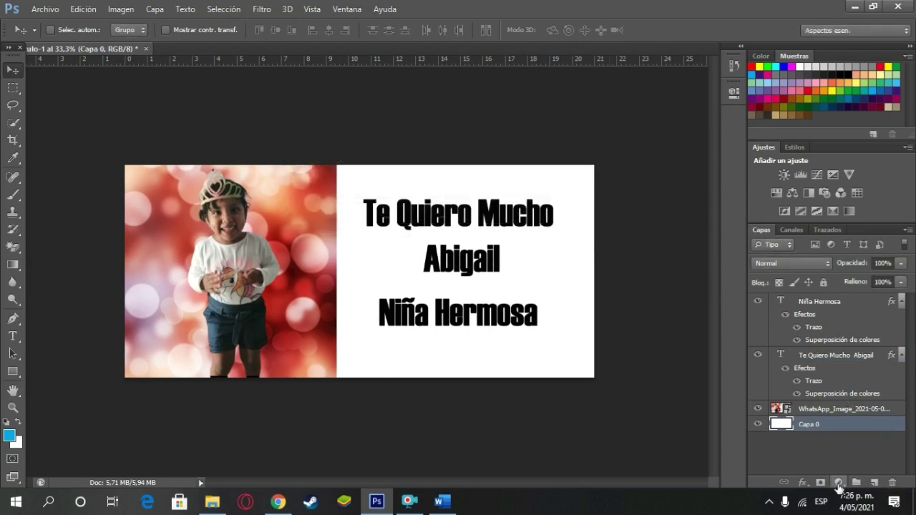
Step: Add a solid color fill layer directly above the white base layer
left_click(838, 483)
left_click(838, 489)
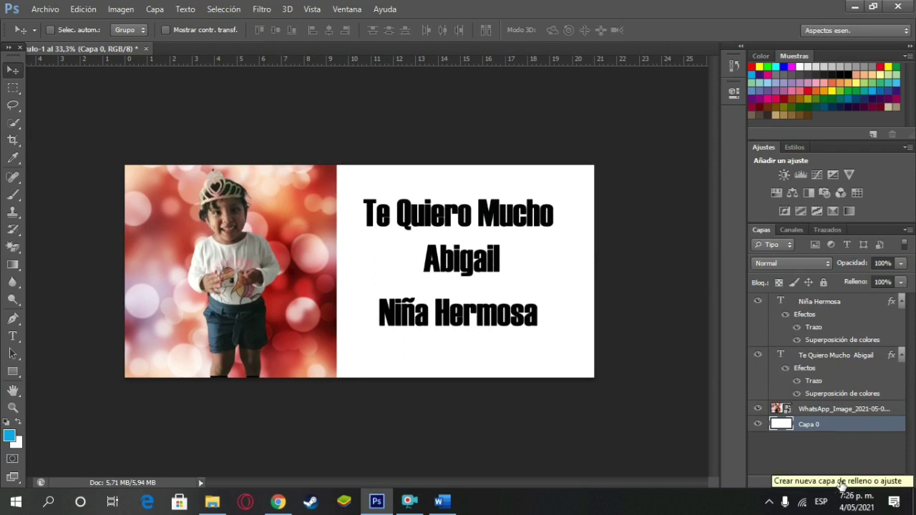
left_click(840, 485)
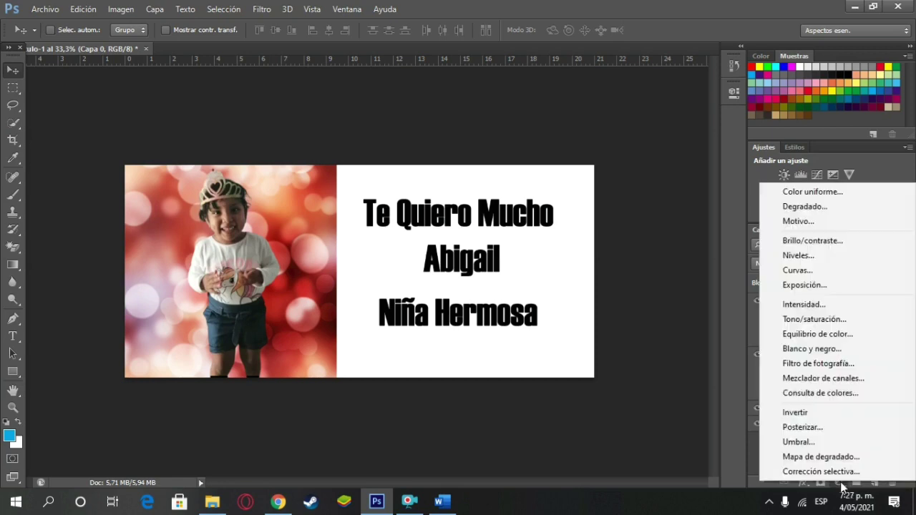
left_click(801, 190)
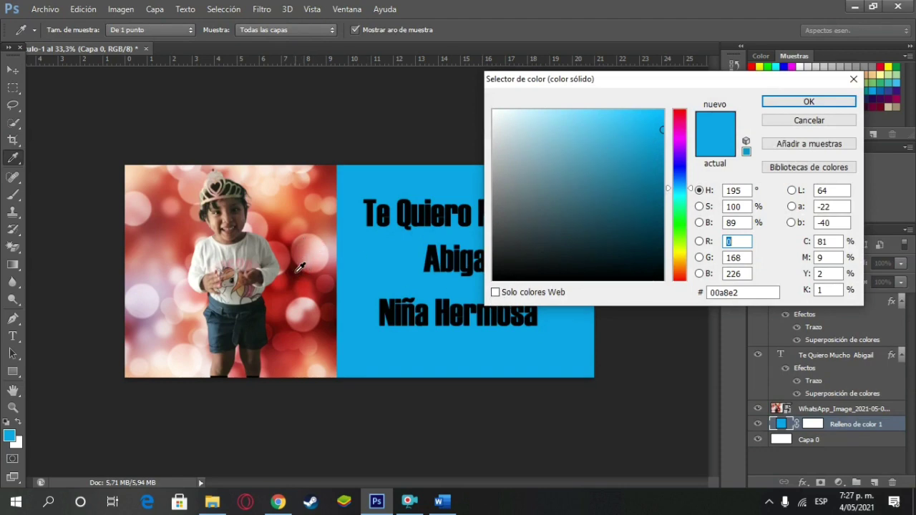
Step: Try various reds, pinks and oranges sampled from the photo, plus a purple-pink hue, as the fill color
left_click(299, 270)
left_click(333, 227)
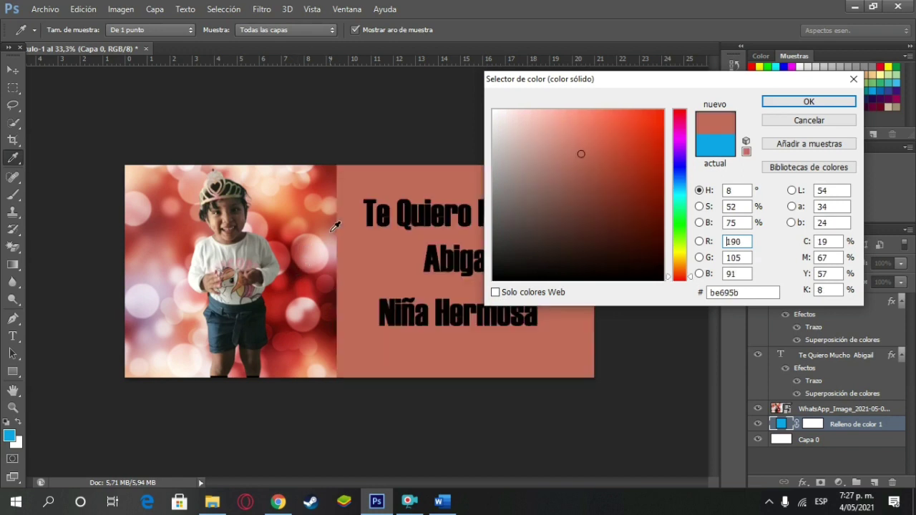
left_click(334, 223)
left_click(332, 176)
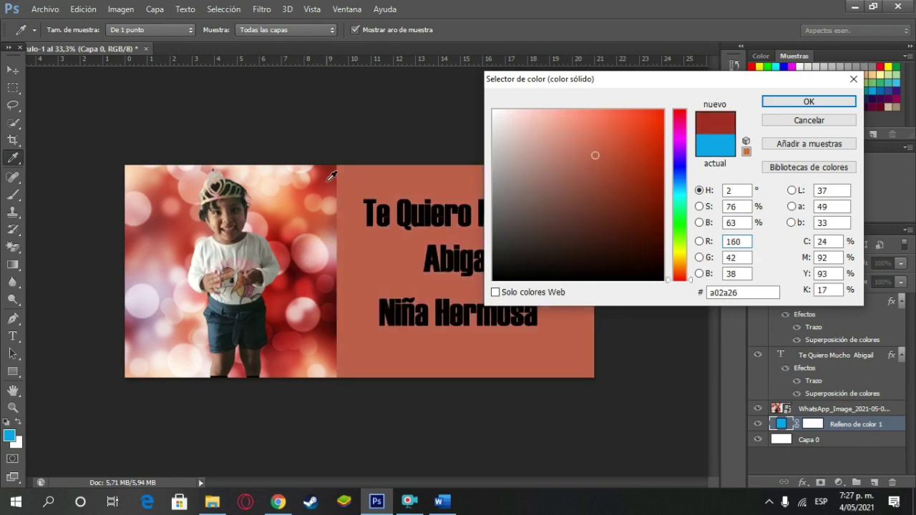
left_click(290, 205)
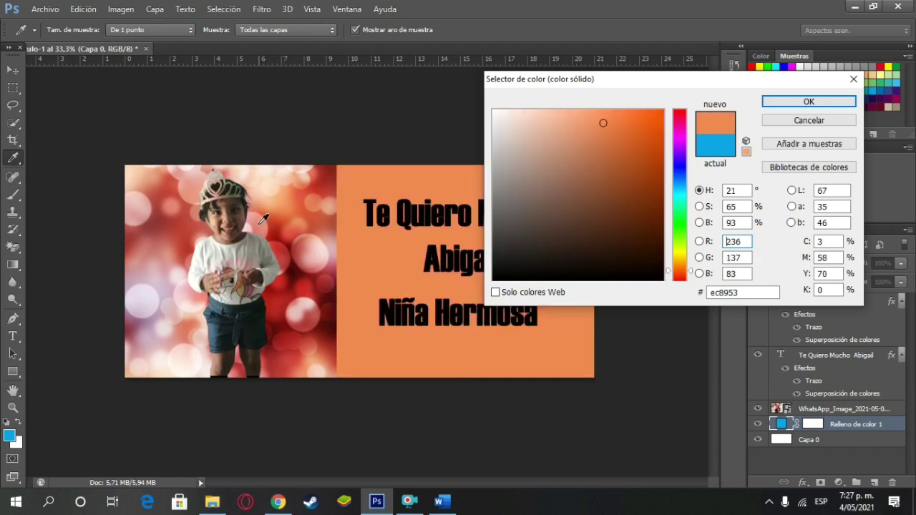
left_click(261, 224)
left_click(247, 223)
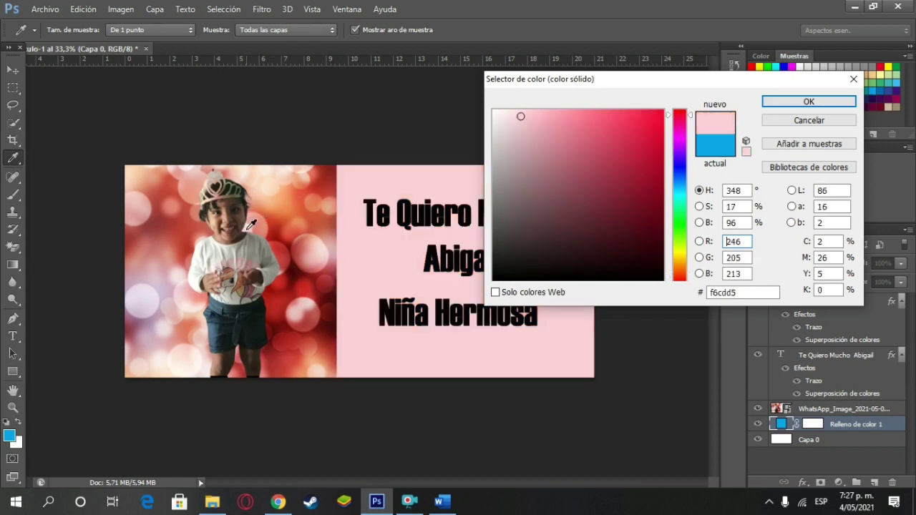
left_click(183, 232)
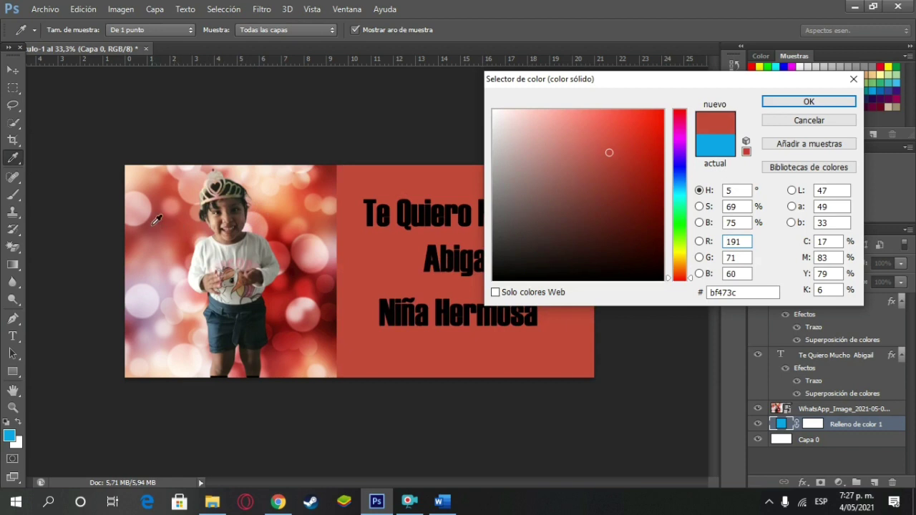
left_click(148, 221)
left_click(142, 235)
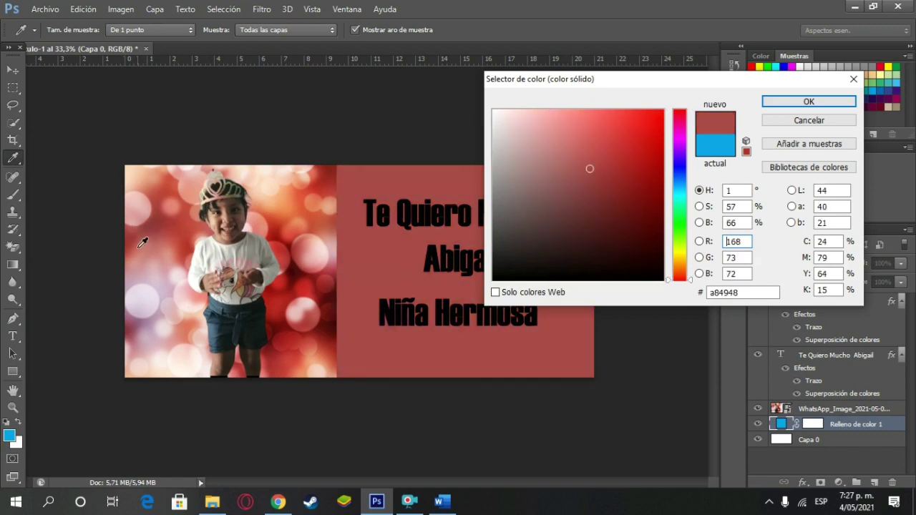
left_click(159, 266)
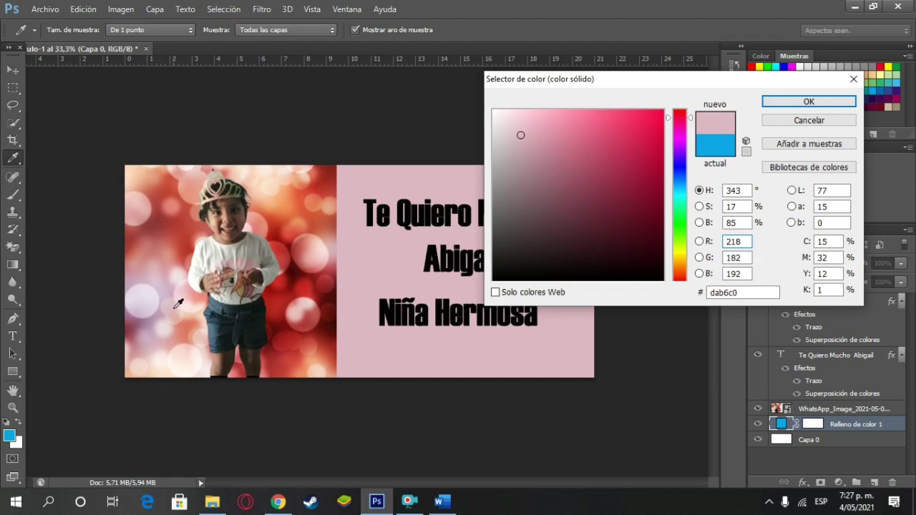
left_click(278, 327)
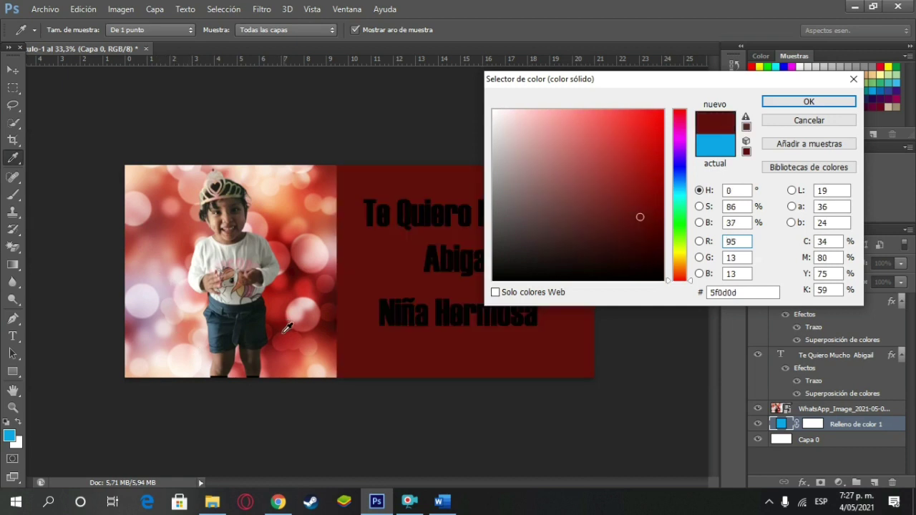
left_click(280, 353)
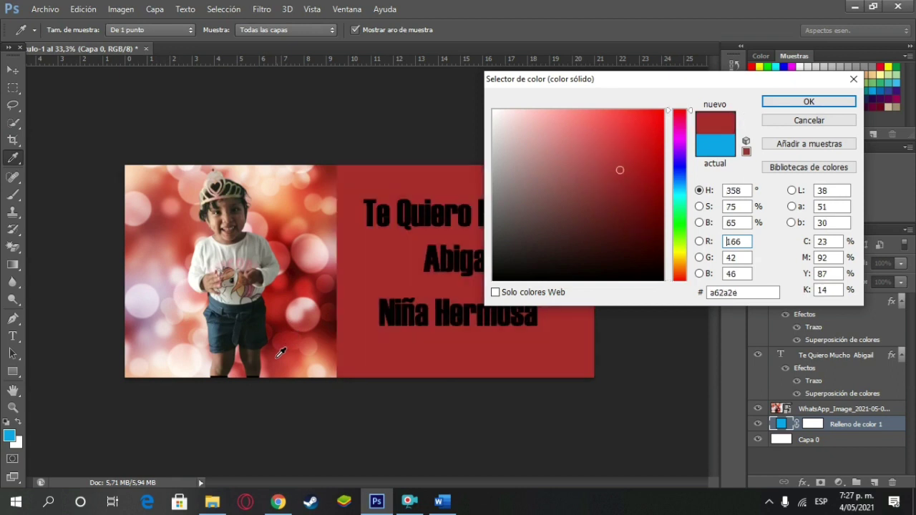
left_click(322, 367)
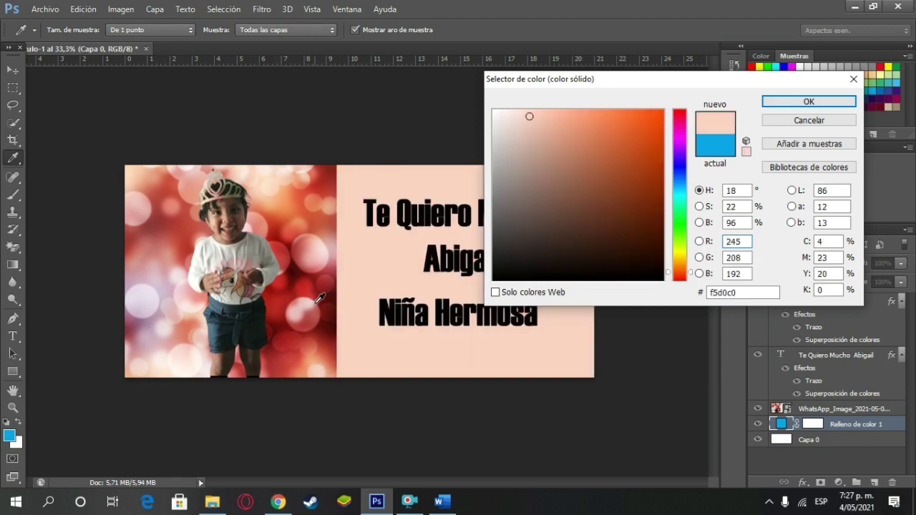
left_click(341, 270)
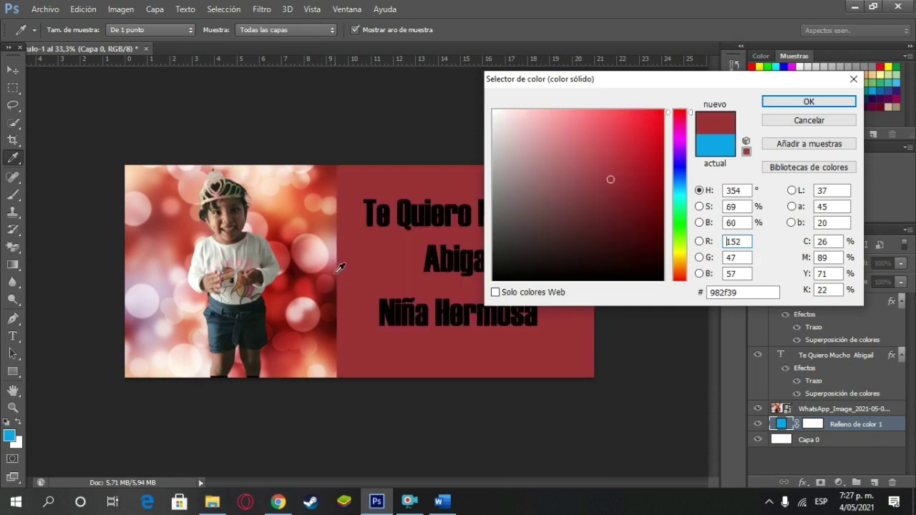
left_click(678, 136)
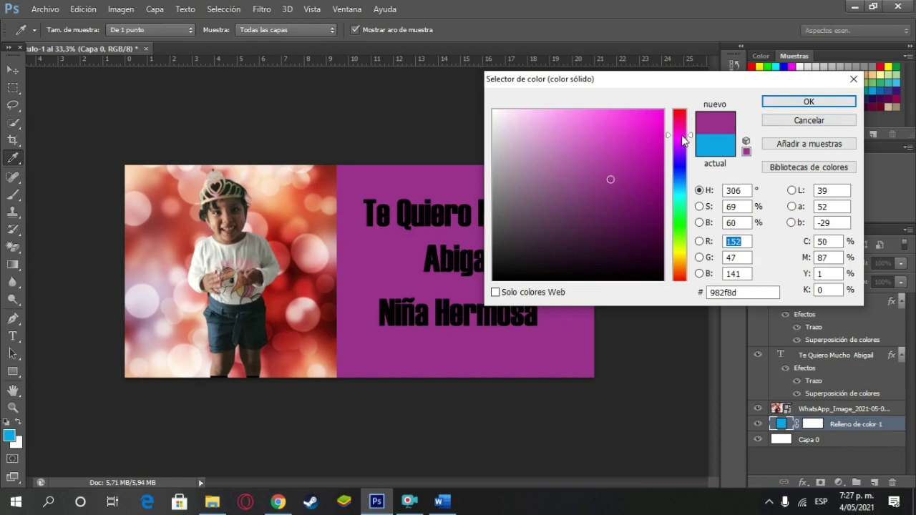
left_click_drag(680, 135, 680, 124)
Step: Set the fill layer's color to the red bb2e26 sampled from the upper corner of the photo beside the text area
left_click(337, 165)
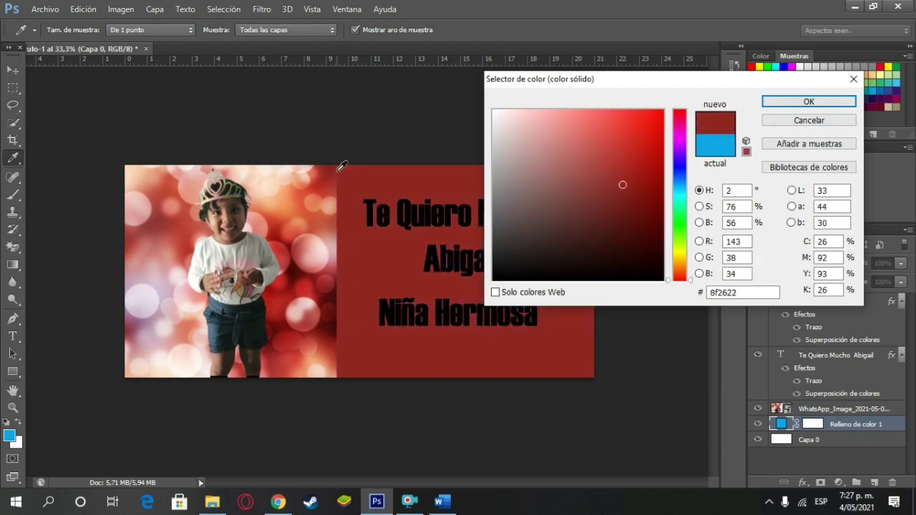
left_click_drag(326, 179, 310, 188)
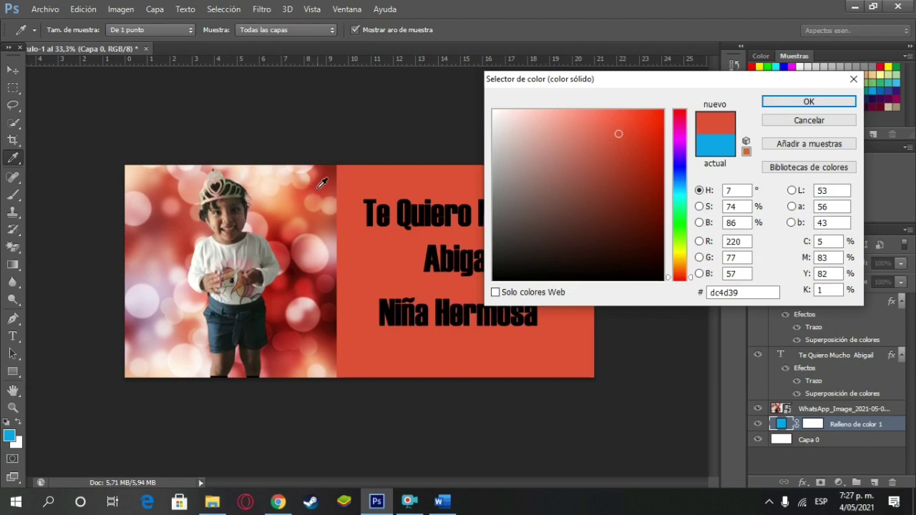
left_click(322, 183)
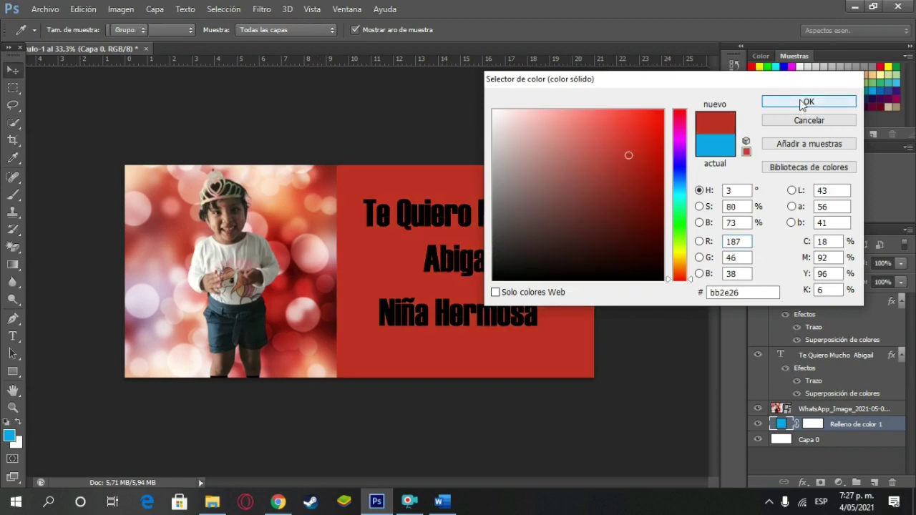
left_click(809, 101)
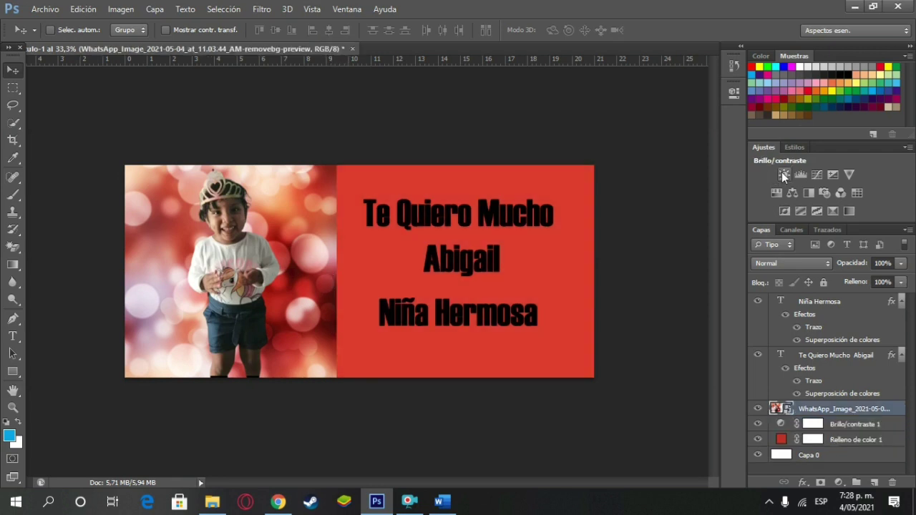
Step: Add a Brightness/Contrast adjustment above the photo layer and set its brightness to 58
left_click(784, 175)
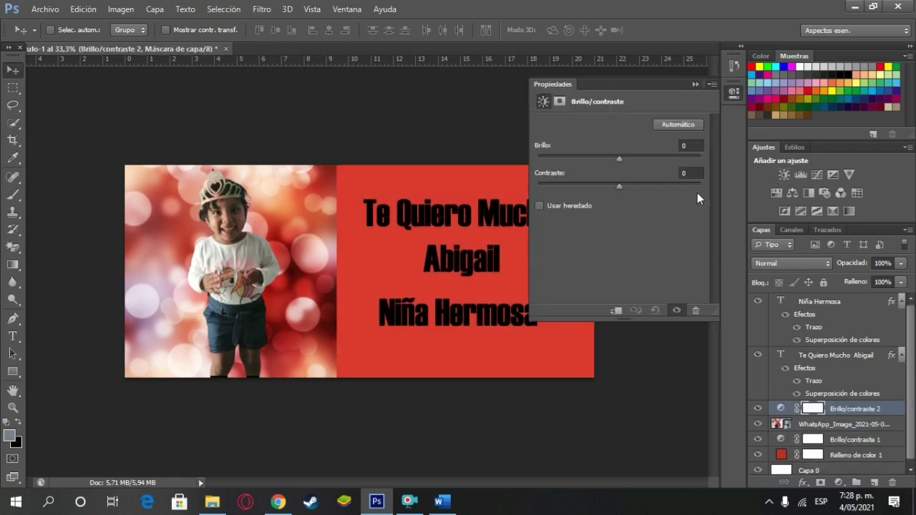
left_click_drag(618, 163, 652, 157)
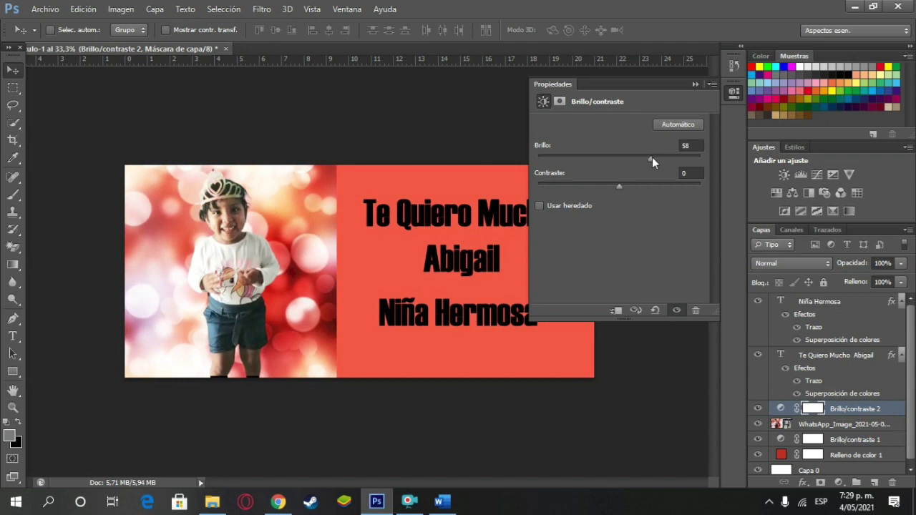
left_click(694, 84)
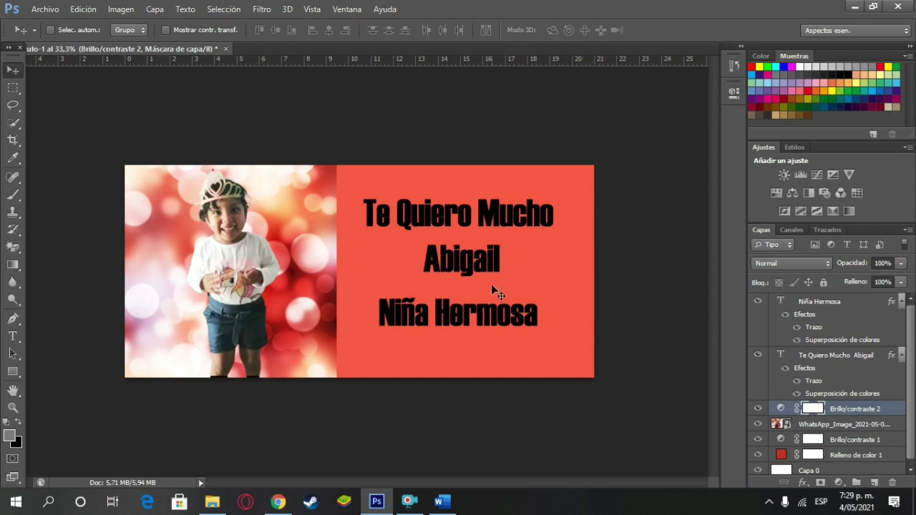
Step: Open the layer style settings of the photo layer
right_click(845, 425)
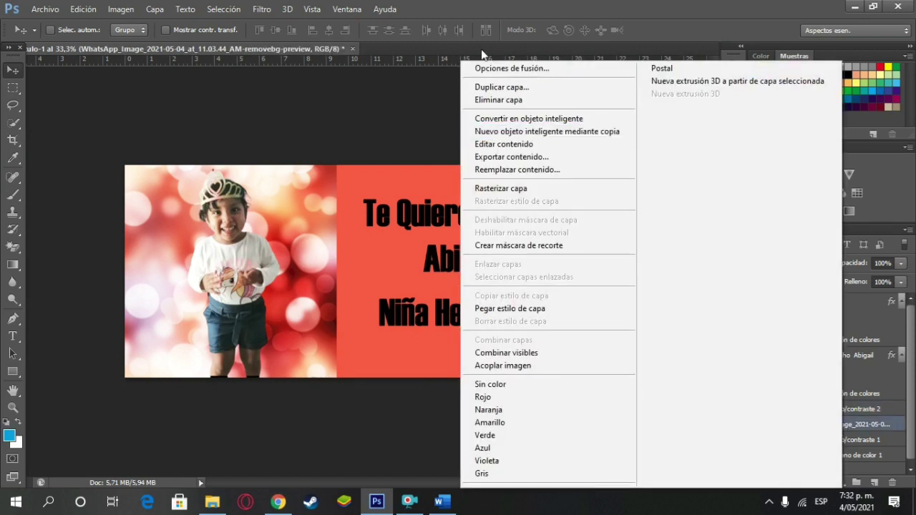
left_click(501, 68)
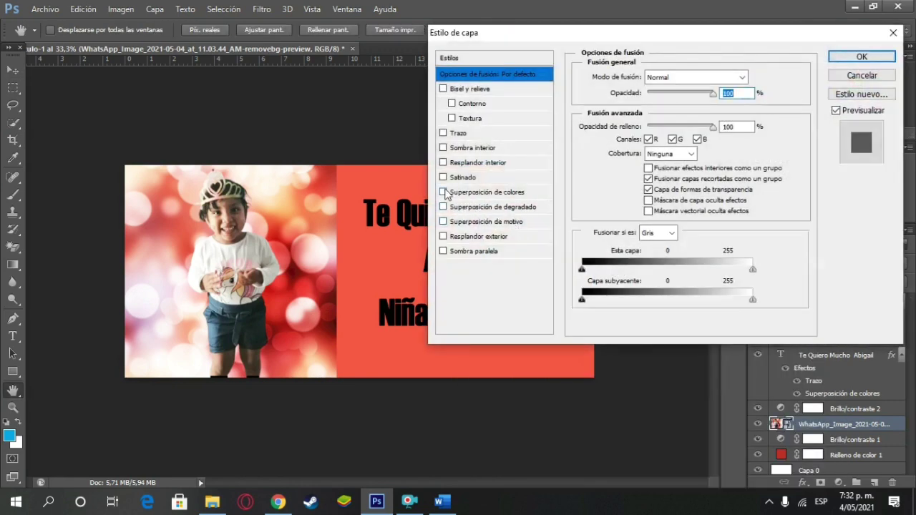
left_click(443, 192)
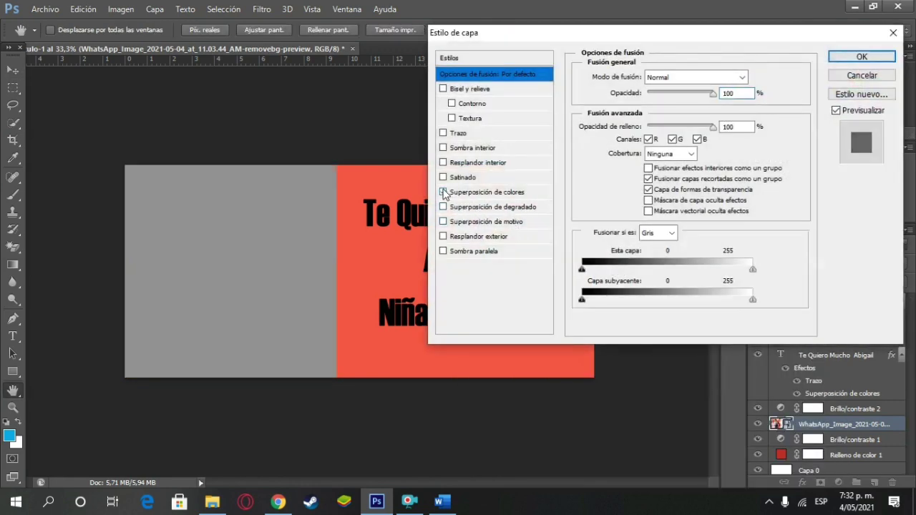
left_click(443, 192)
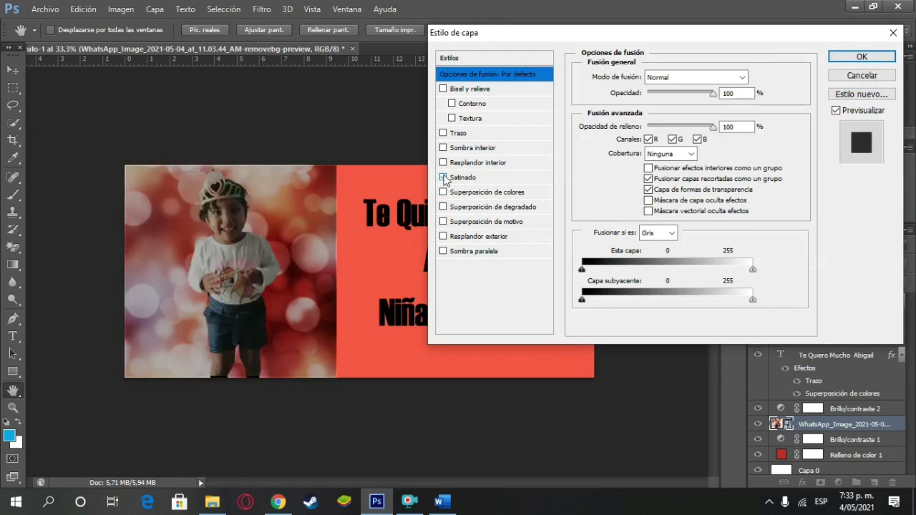
left_click(443, 177)
left_click(443, 177)
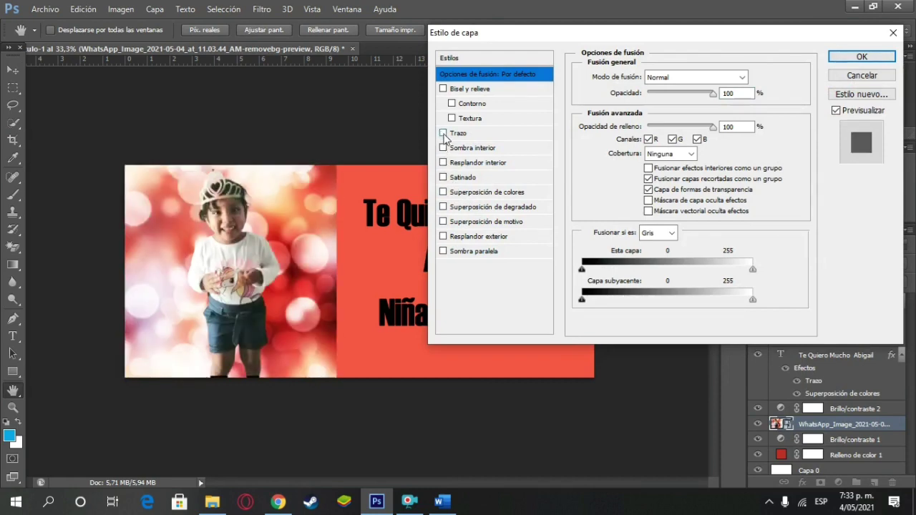
Step: Add a black Stroke effect to the photo layer with its position set to inside
left_click(443, 133)
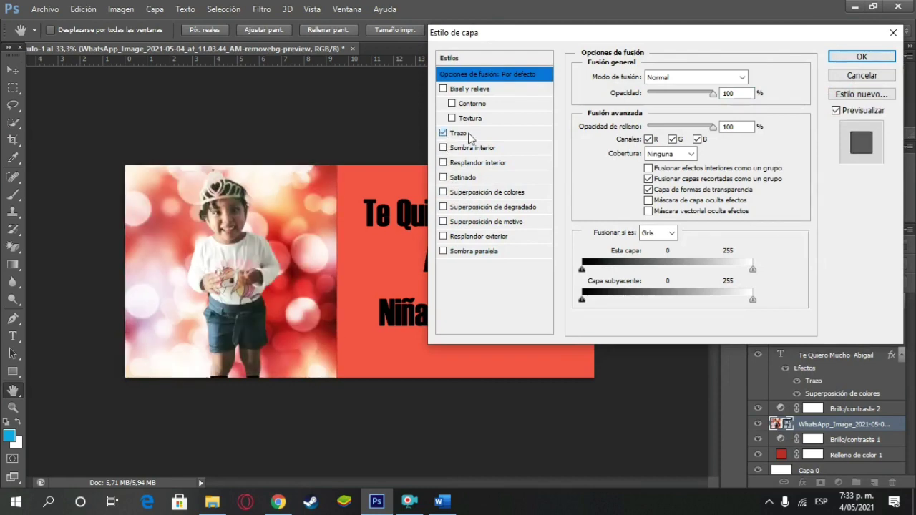
left_click(468, 137)
mouse_move(641, 76)
left_mouse_down()
mouse_move(666, 76)
mouse_move(632, 72)
left_mouse_up()
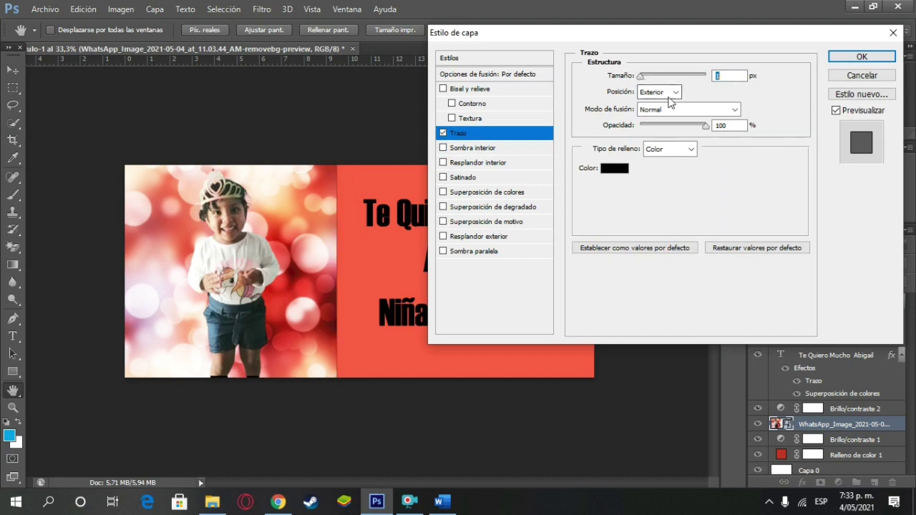
left_click(671, 94)
left_click(650, 116)
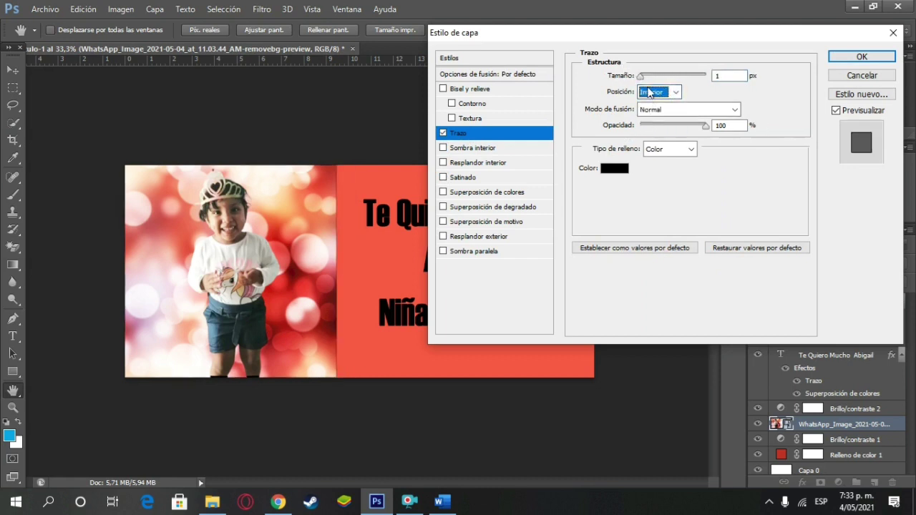
Step: Set the photo's stroke size to 13 px and apply the layer style
mouse_move(642, 77)
left_mouse_down()
mouse_move(682, 77)
mouse_move(649, 77)
left_mouse_up()
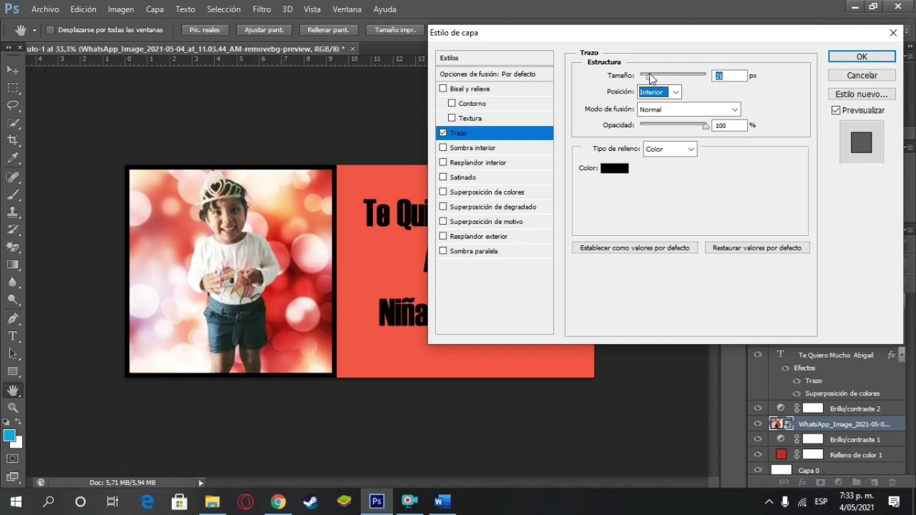
left_click_drag(651, 77, 648, 79)
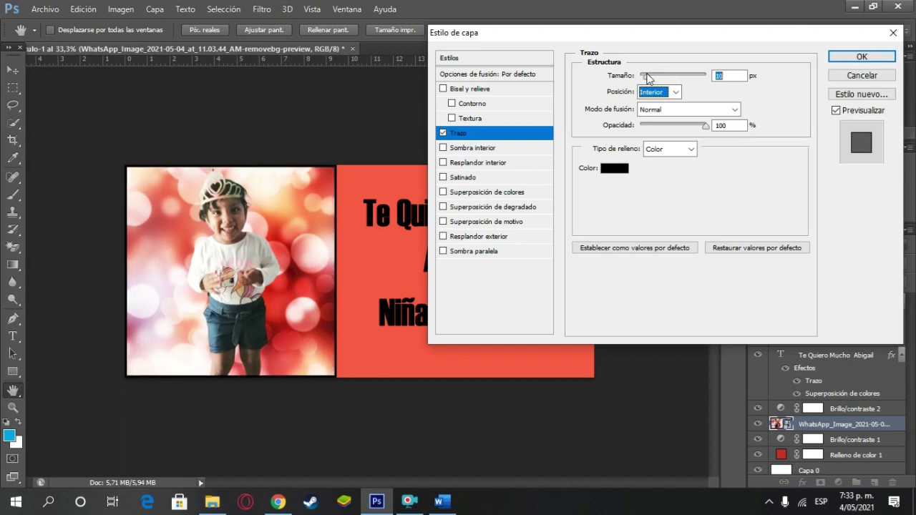
left_click_drag(647, 79, 647, 79)
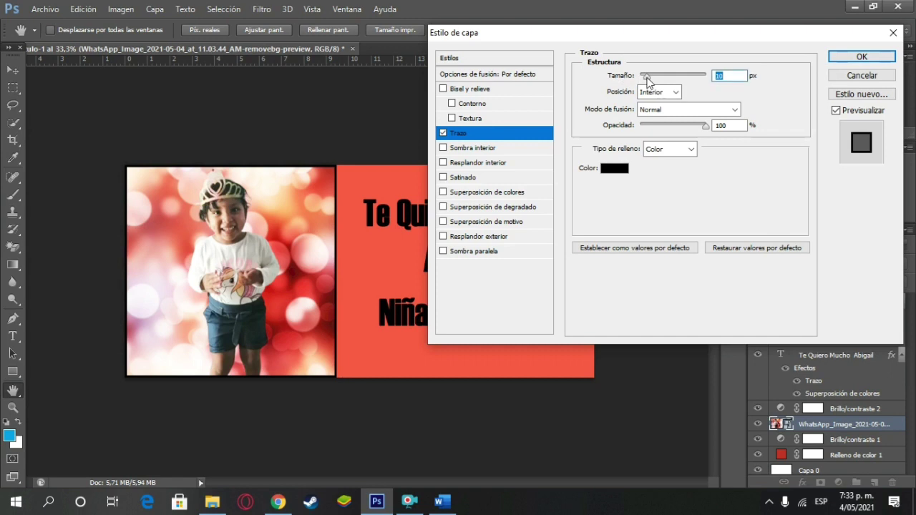
left_click_drag(647, 79, 647, 82)
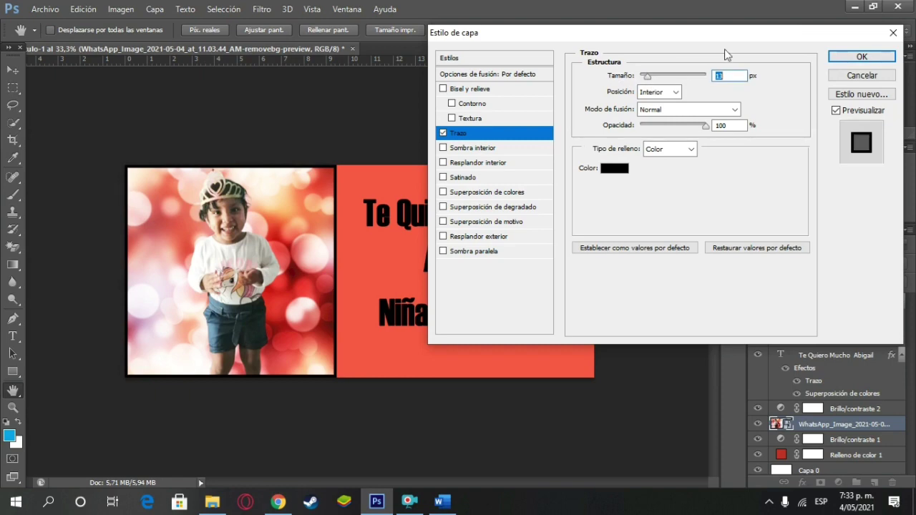
left_click(857, 57)
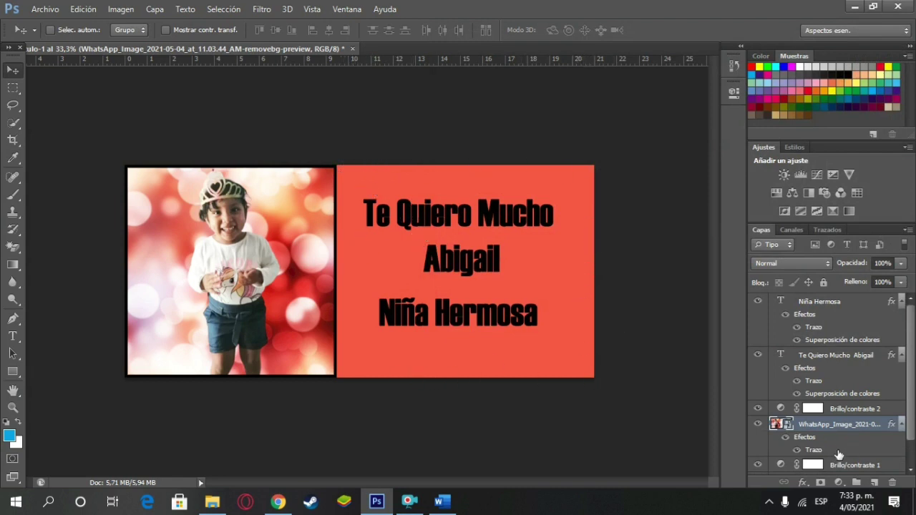
Step: Save the layout as a Photoshop PSD in Descargas with maximized compatibility, named "Plantilla Taza" followed by the child's first name
scroll(838, 410, "down", 2)
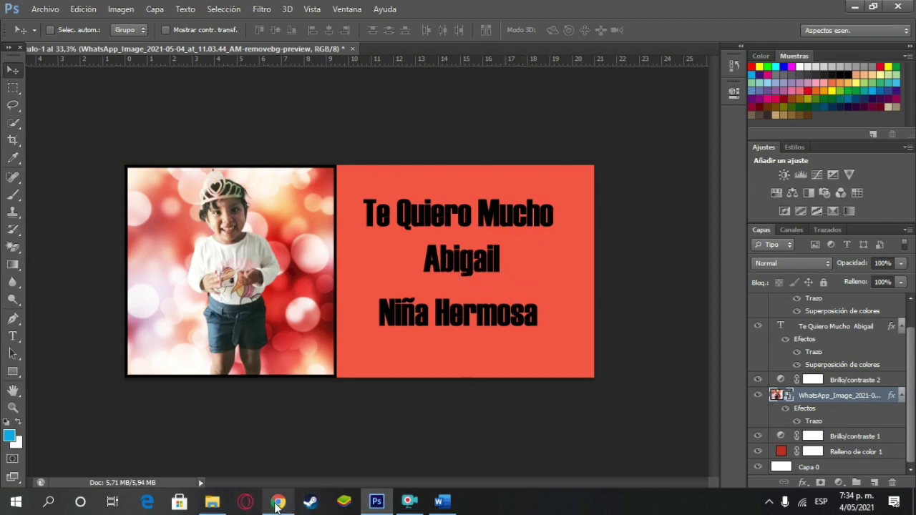
left_click(45, 9)
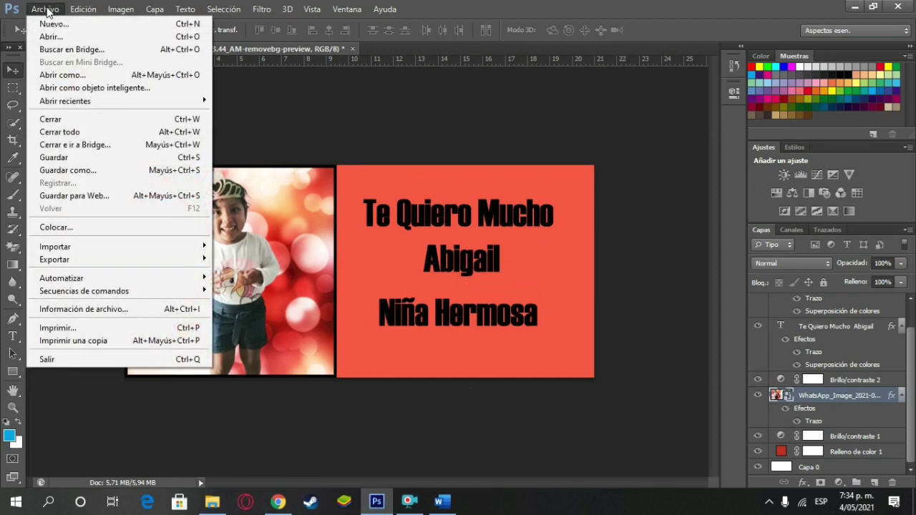
left_click(102, 176)
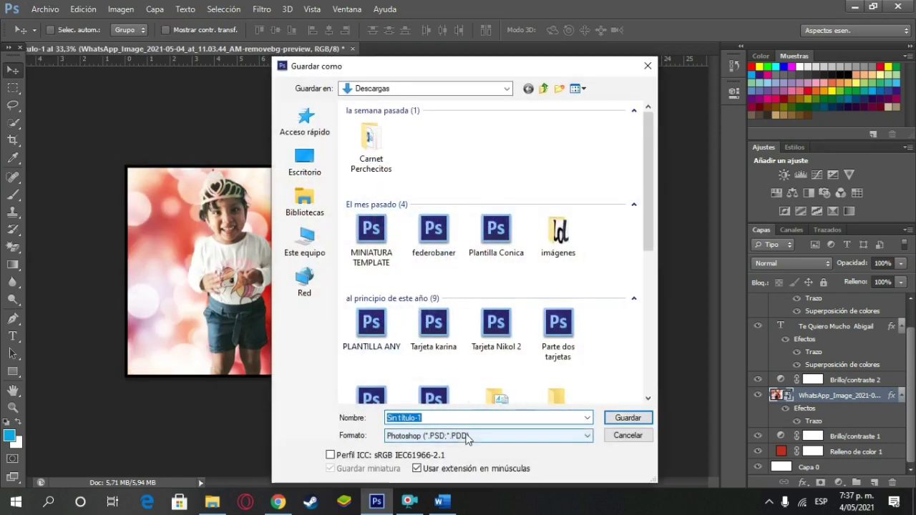
left_click(437, 417)
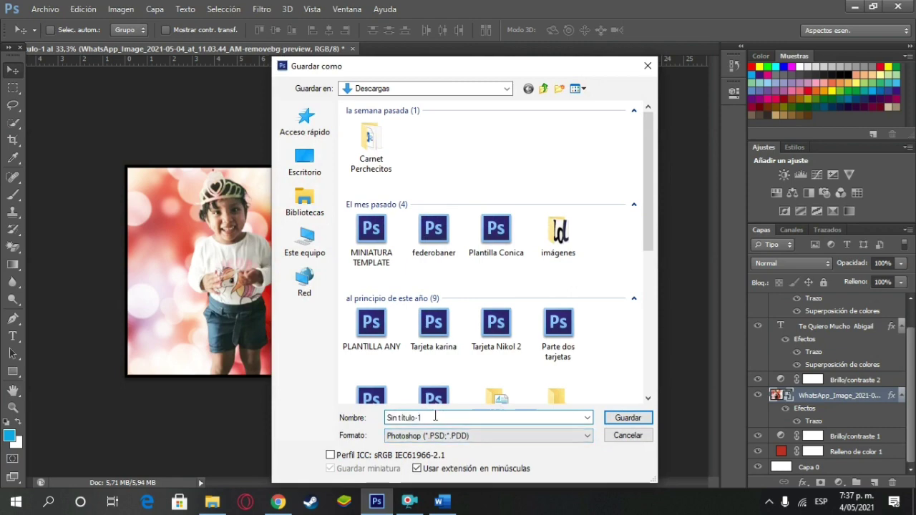
key("BackSpace")
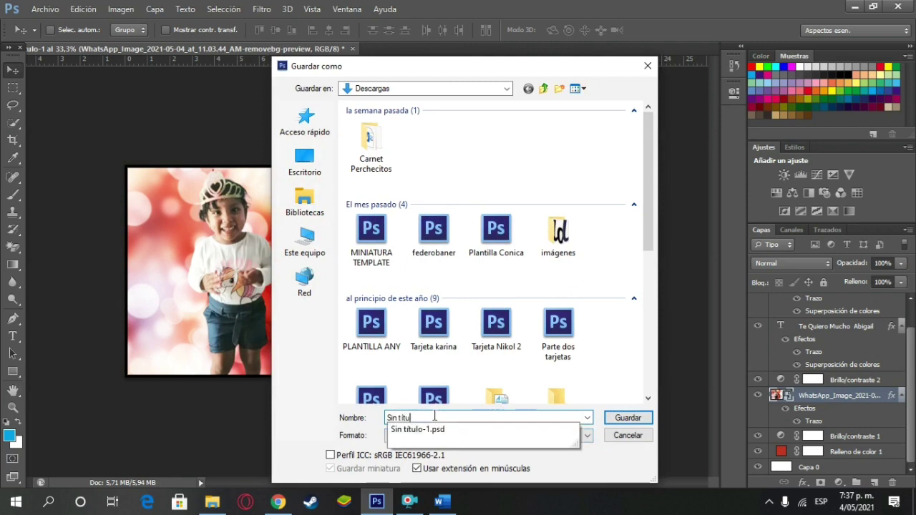
key("BackSpace")
key("BackSpace")
key("BackSpace")
key("BackSpace")
key("BackSpace")
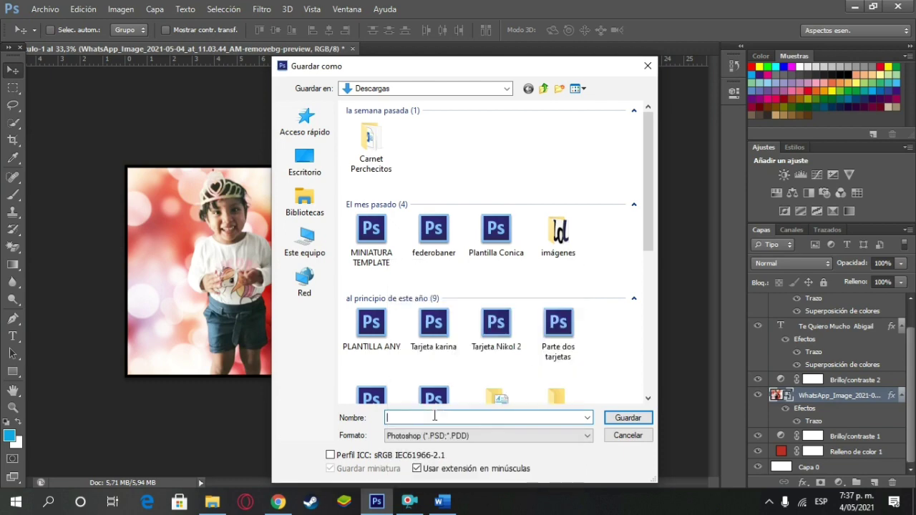
type("P")
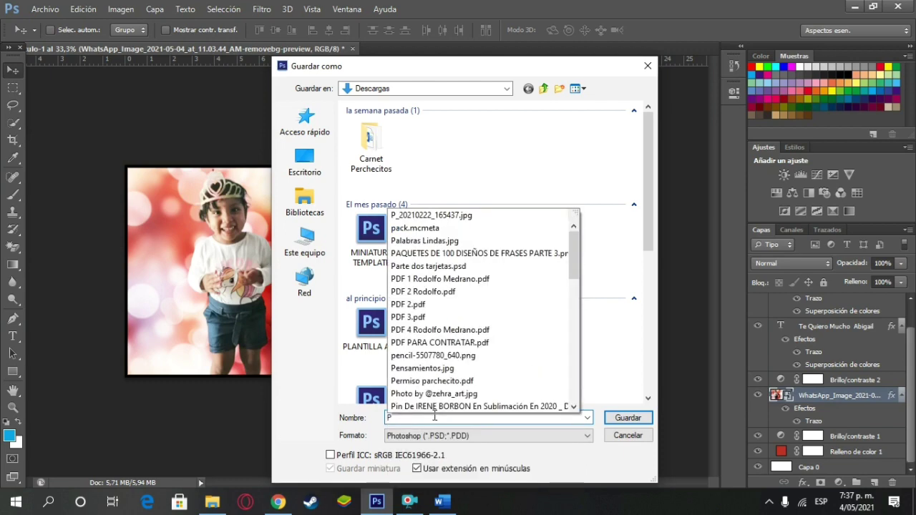
type("lanti")
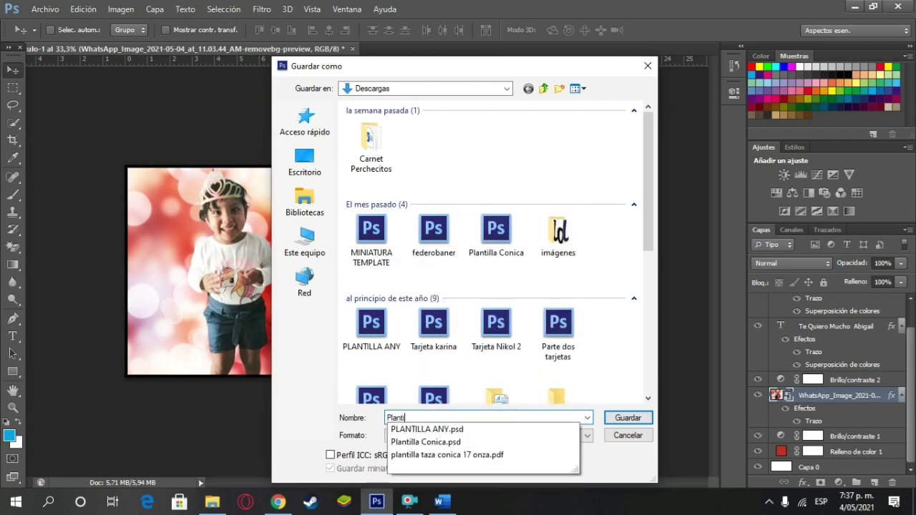
type("lla Taza")
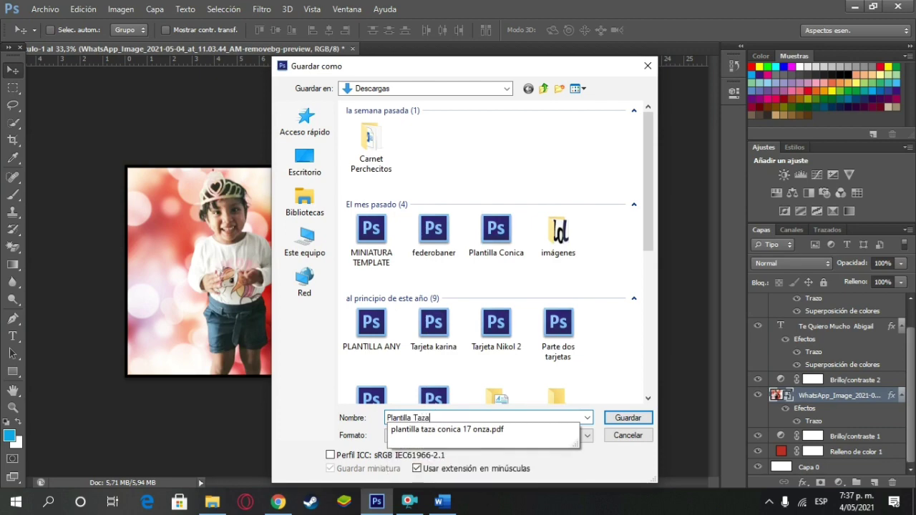
type(" AA")
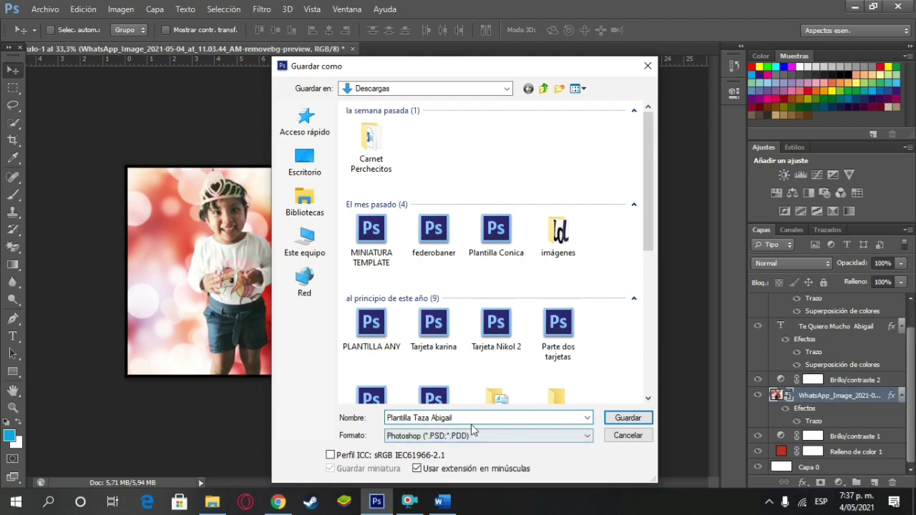
left_click(618, 419)
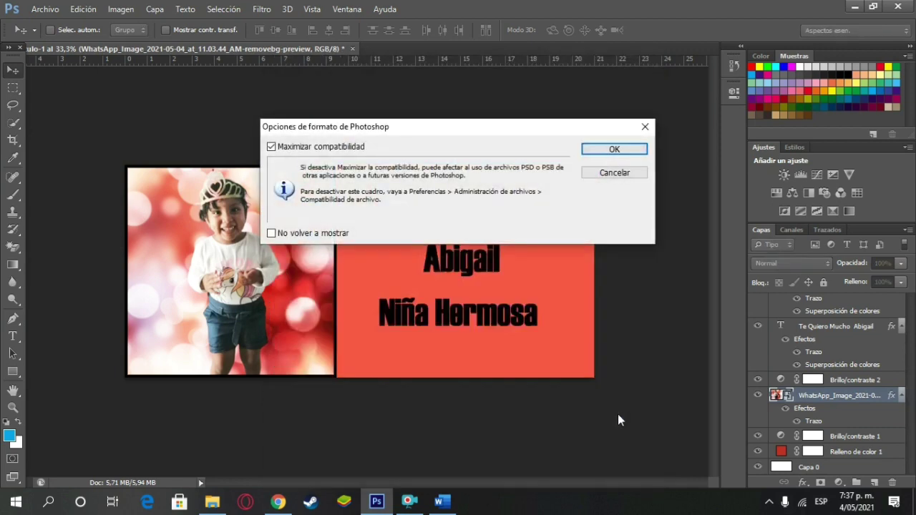
left_click(602, 150)
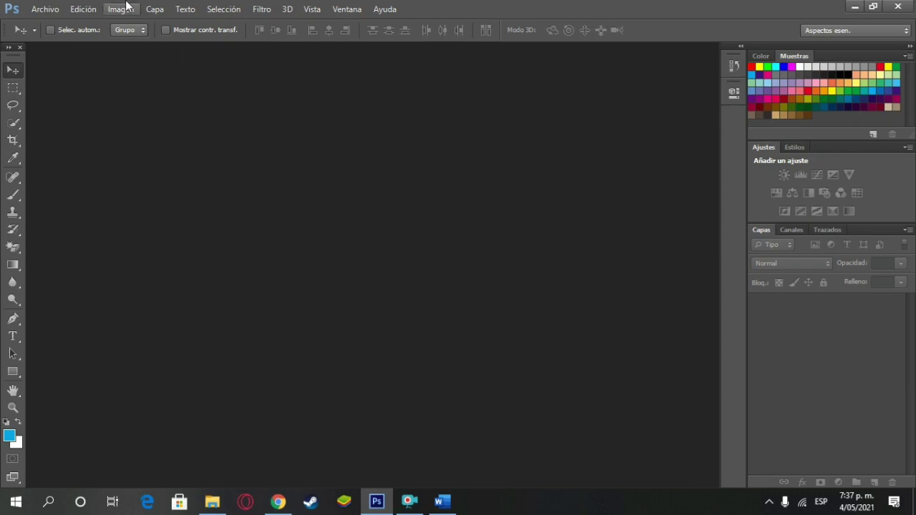
Step: Start a new document with its width and height measured in centimetres
left_click(44, 9)
left_click(47, 24)
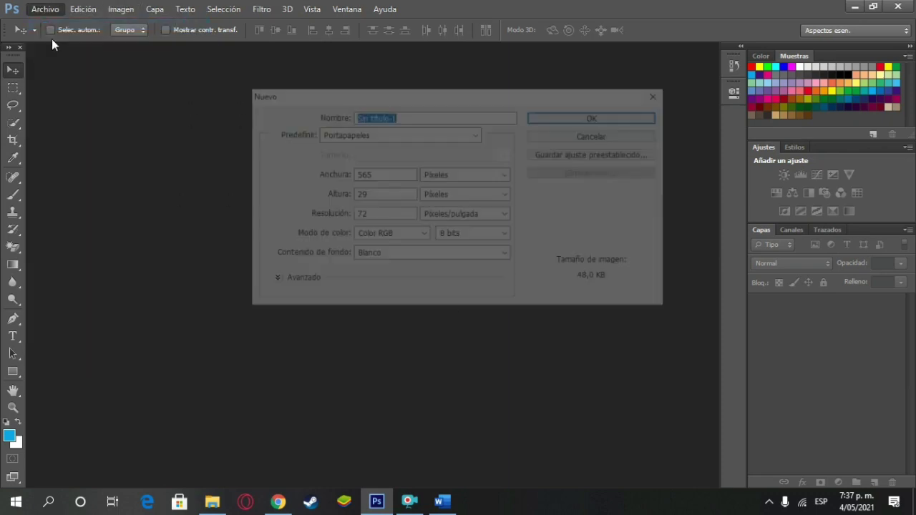
left_click(435, 174)
left_click(437, 206)
left_click(437, 201)
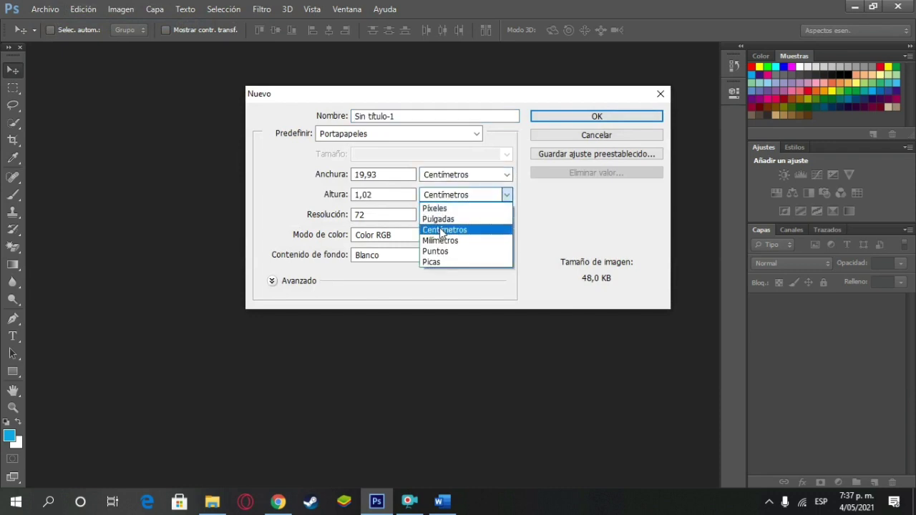
left_click(442, 229)
Step: Set the new document's size to 21 cm wide and 29 cm high
left_click(377, 173)
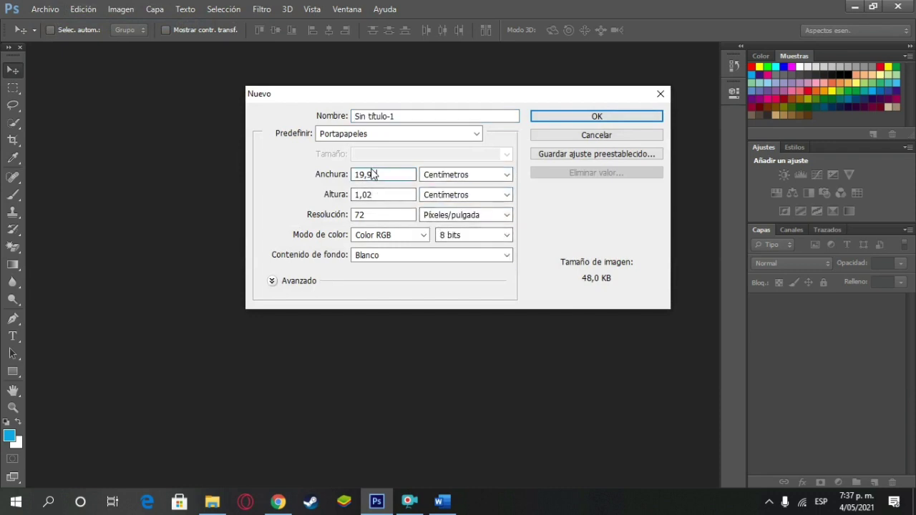
key("BackSpace")
key("BackSpace")
type("21")
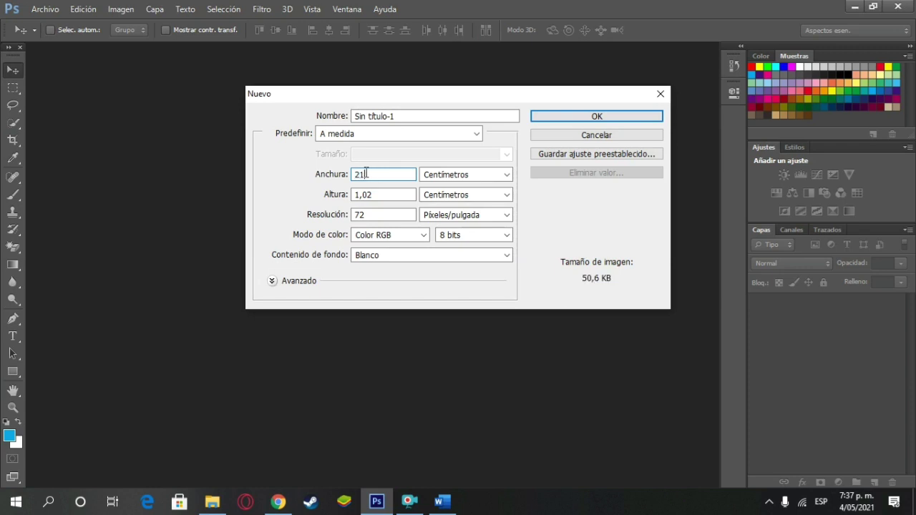
left_click(377, 194)
key("BackSpace")
key("BackSpace")
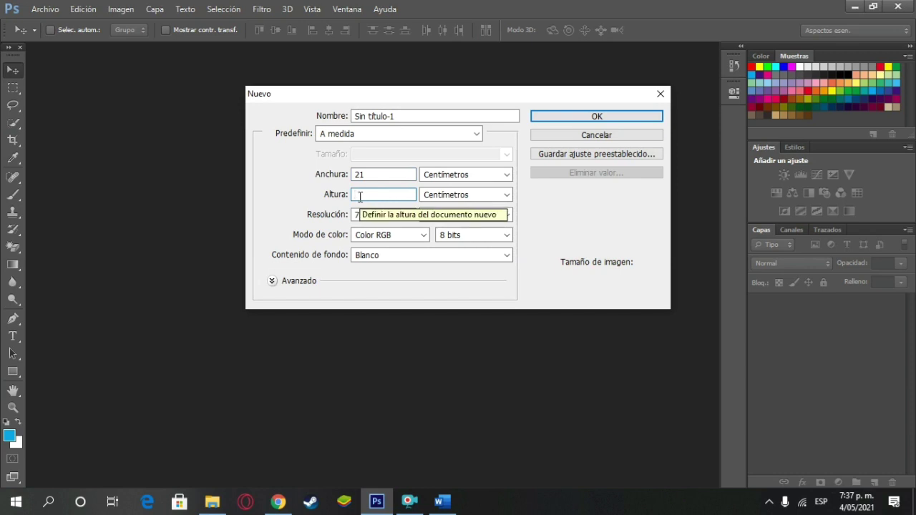
type("29")
Step: Set the new document's resolution to 120 pixels per centimetre
left_click(368, 218)
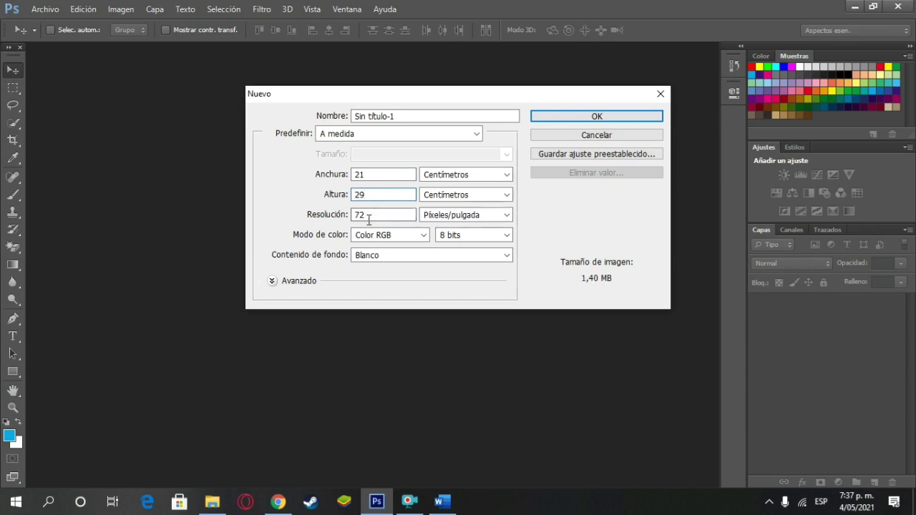
key("BackSpace")
key("BackSpace")
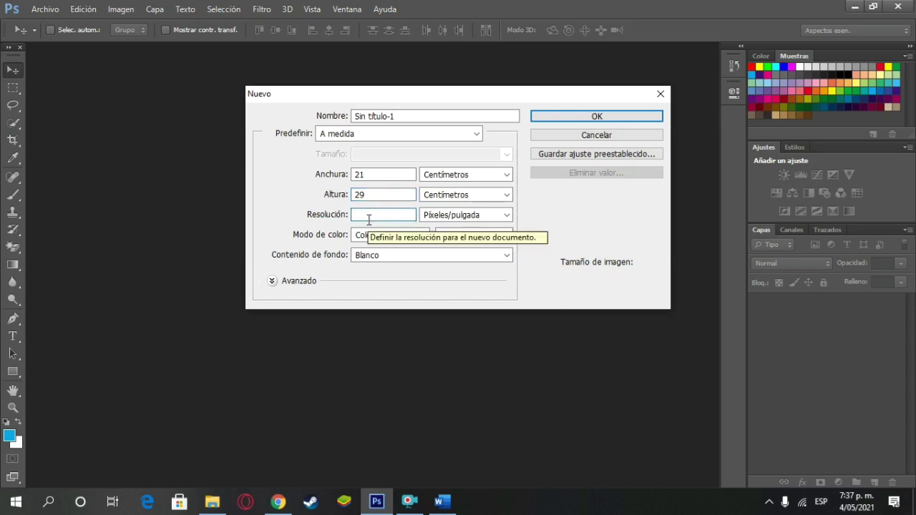
type("120")
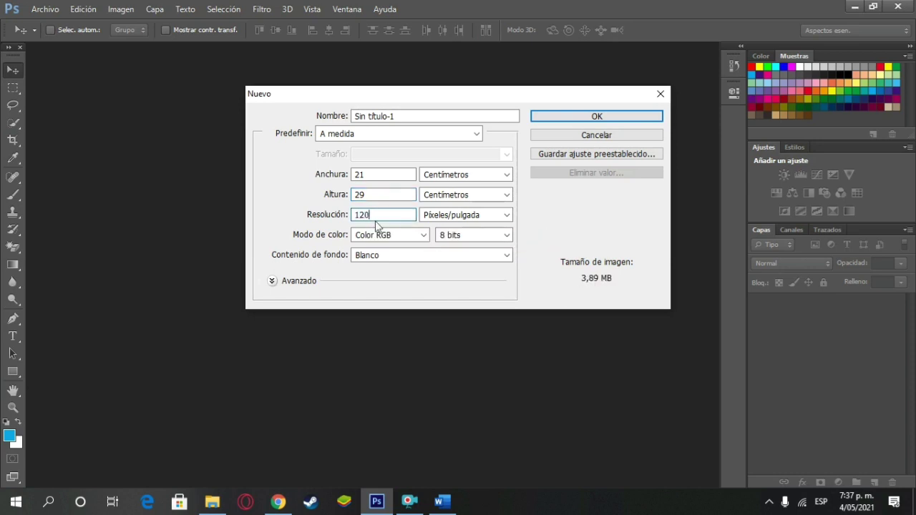
left_click(464, 214)
left_click(463, 239)
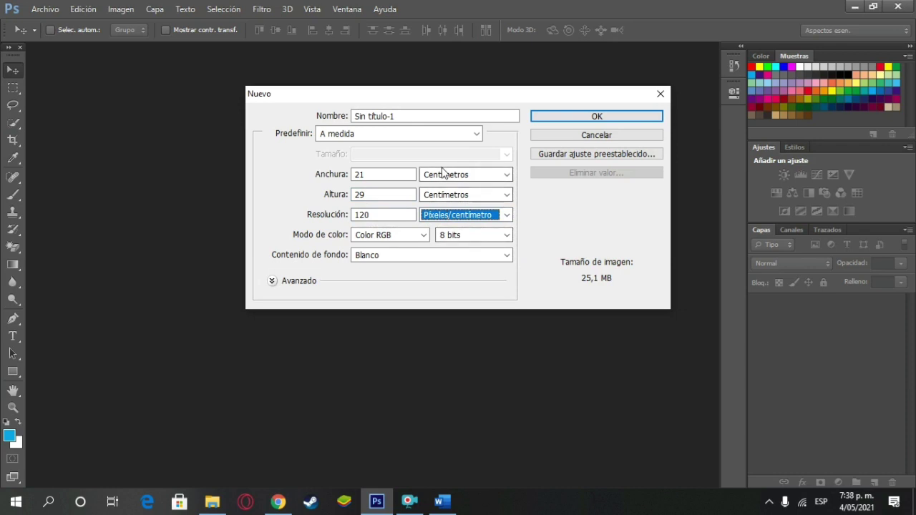
Step: Create the document in RGB colour mode and convert its locked background into a regular layer
left_click(388, 236)
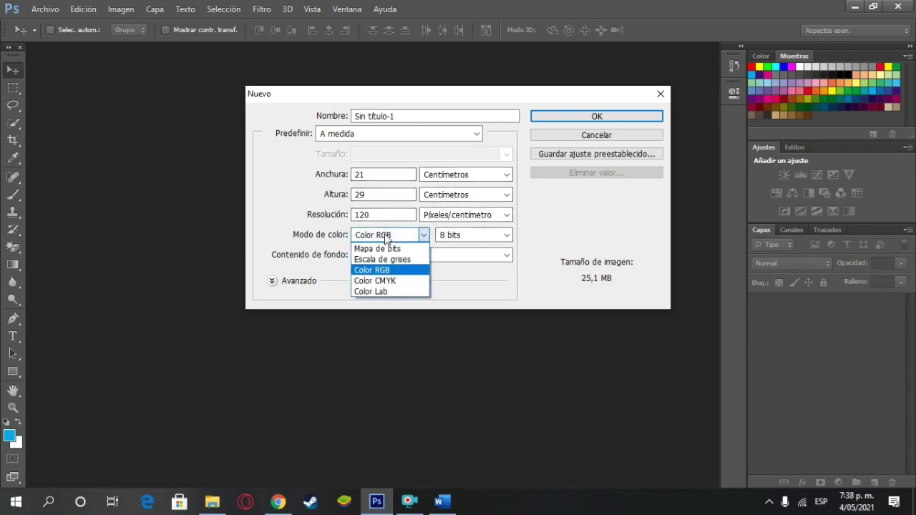
left_click(389, 270)
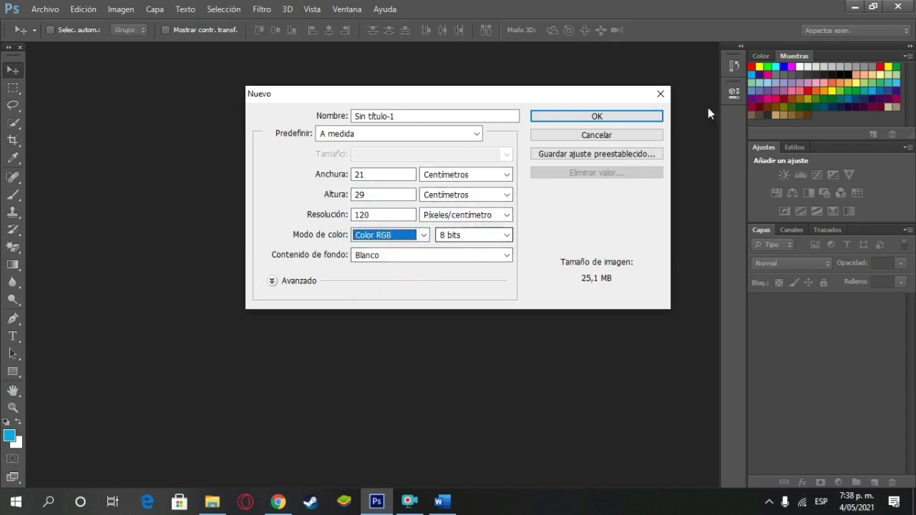
left_click(610, 116)
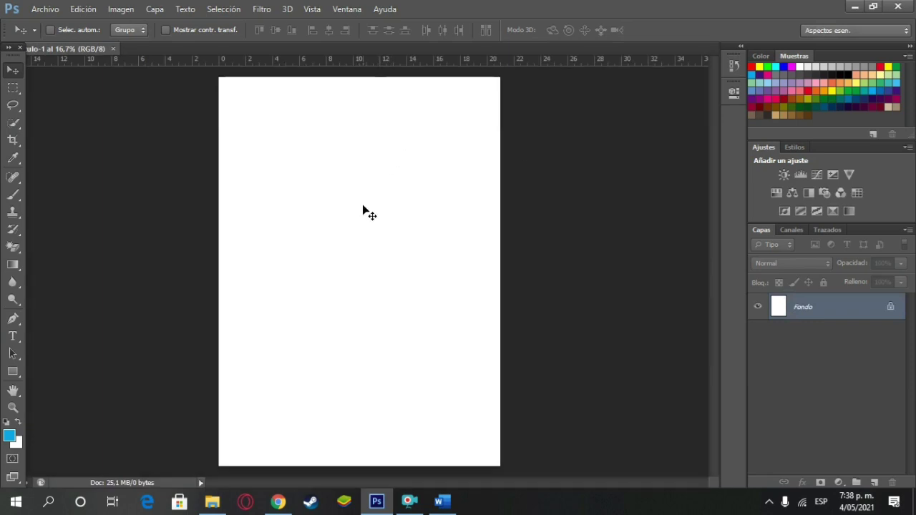
double_click(857, 311)
left_click(586, 156)
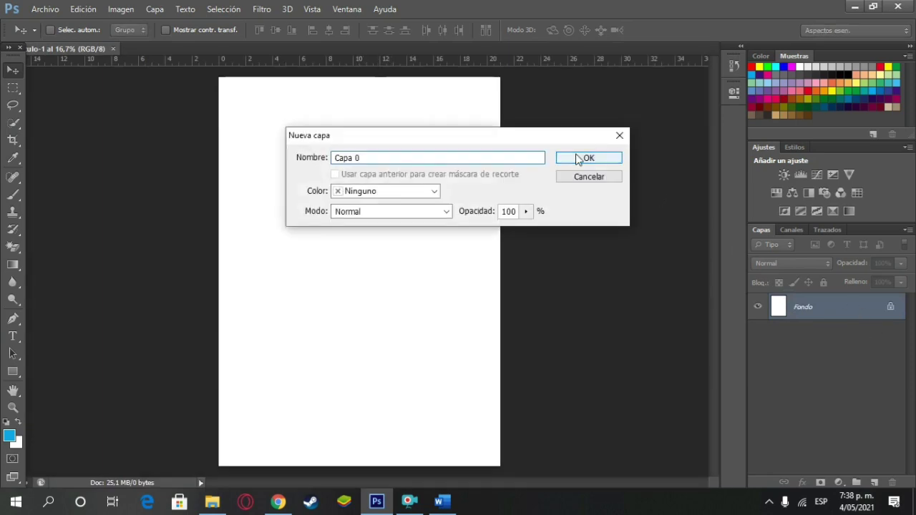
Step: Place the saved mug template PSD from Descargas on the page and move it into the upper part
left_click(40, 10)
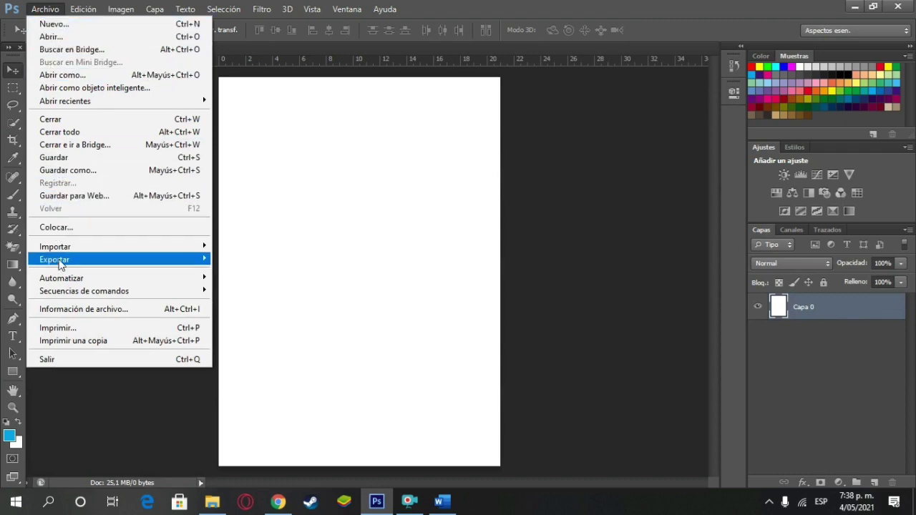
left_click(56, 227)
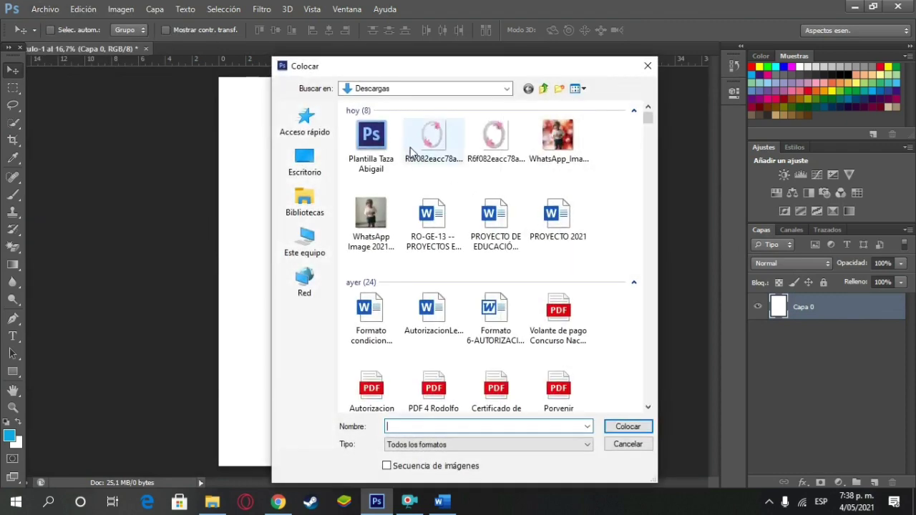
left_click(379, 150)
double_click(379, 150)
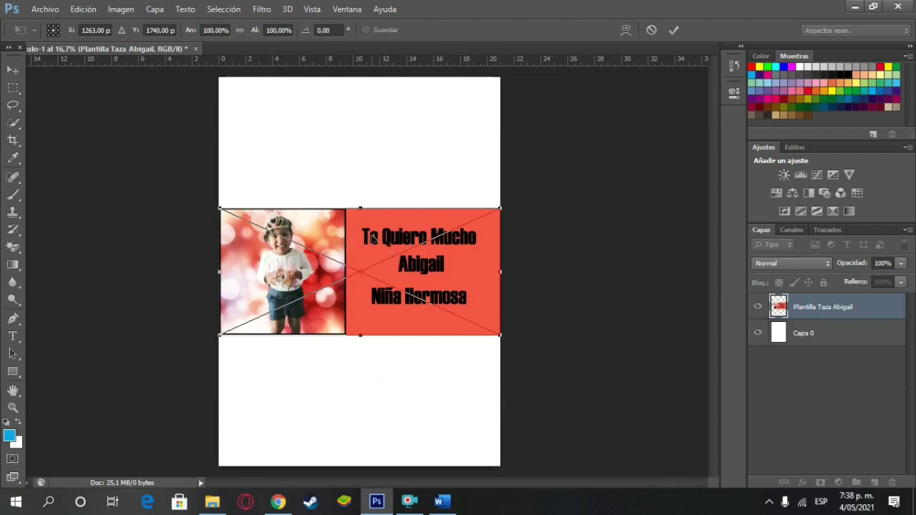
left_click_drag(372, 238, 370, 141)
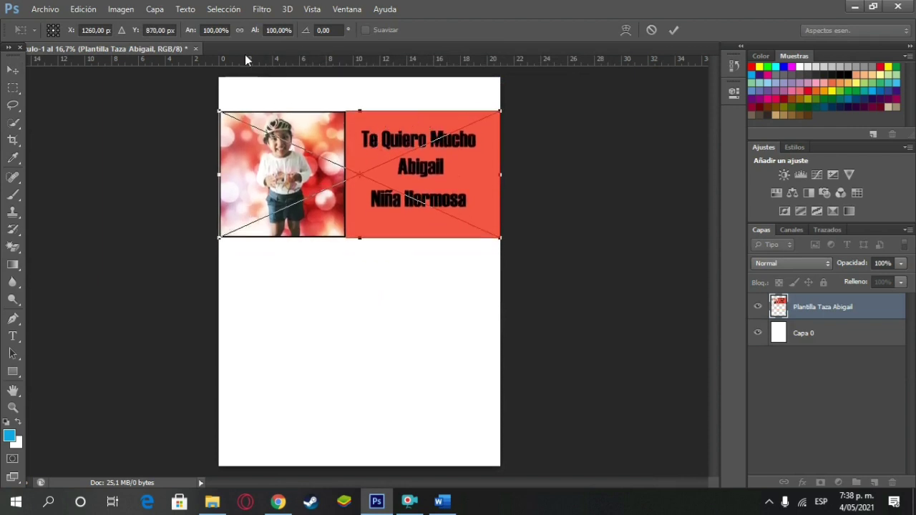
Step: Switch the placed template's width and height units to centimetres, align it with the page's top edge and commit the placement
right_click(216, 31)
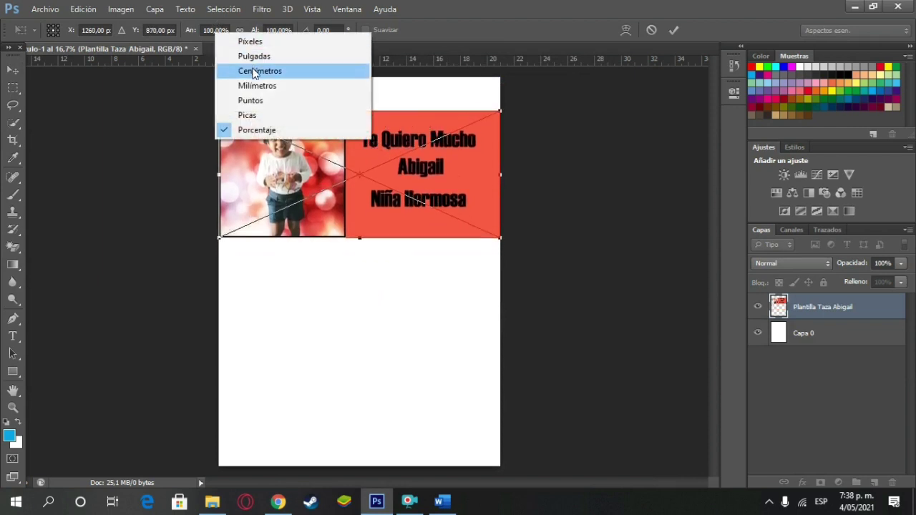
left_click(232, 69)
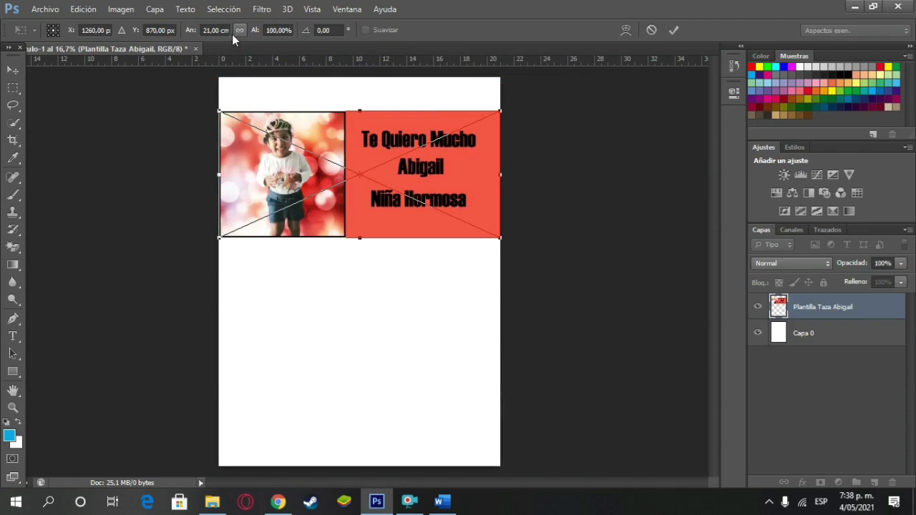
right_click(276, 31)
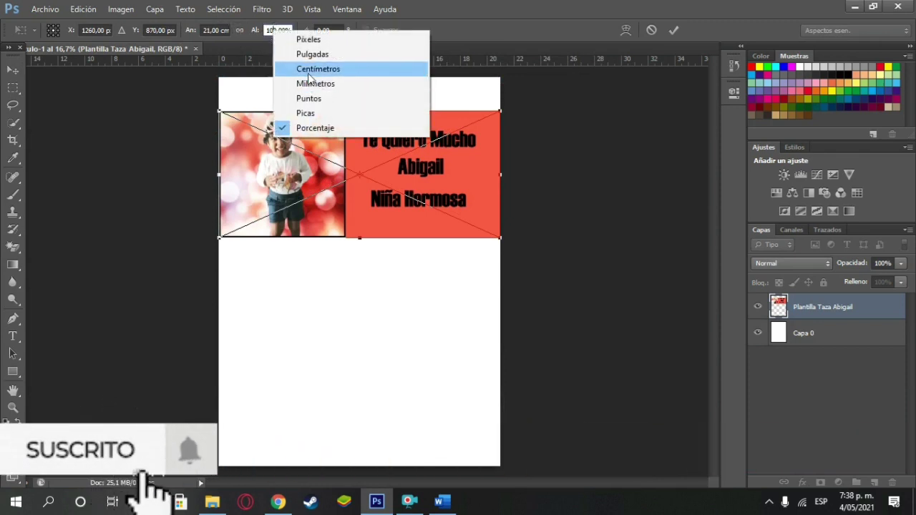
left_click(315, 71)
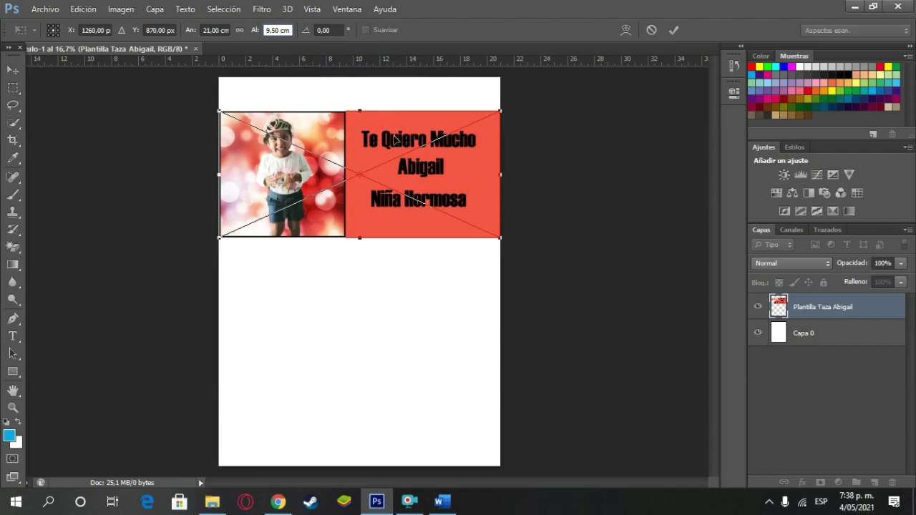
left_click_drag(393, 138, 394, 106)
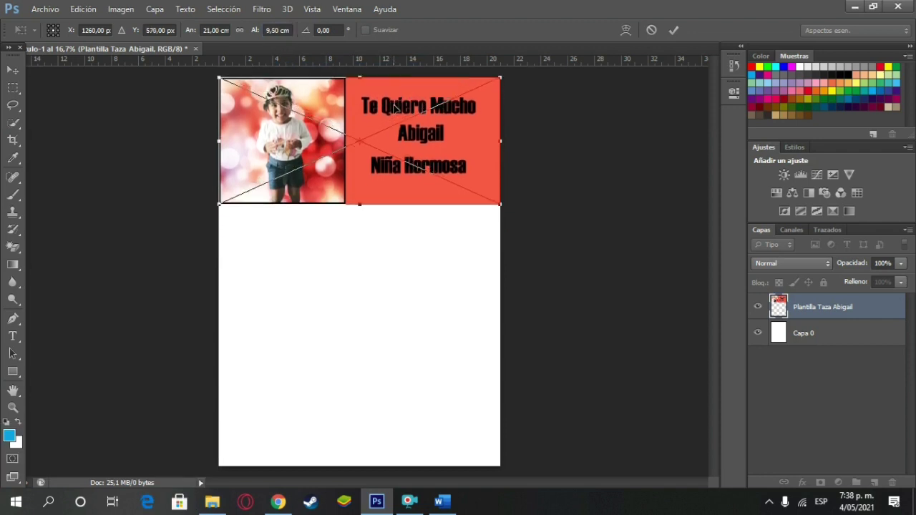
left_click(673, 30)
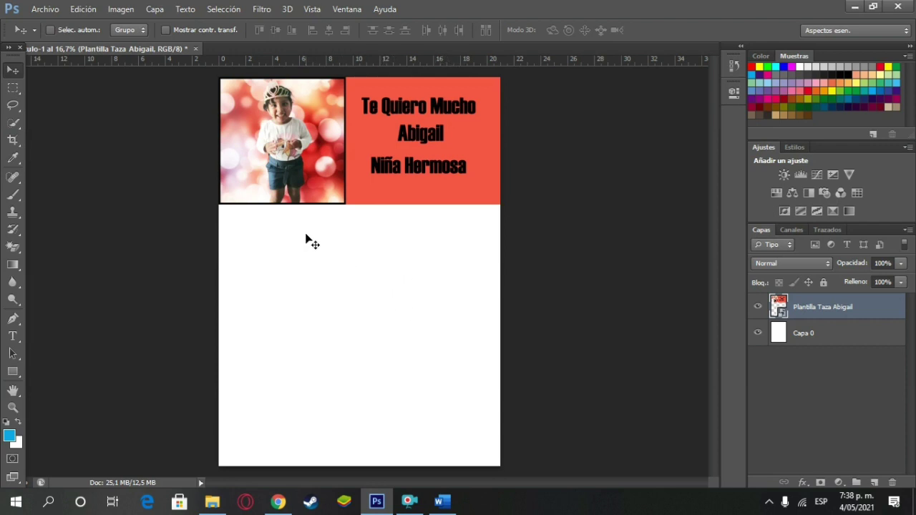
Step: Open the print settings and let Photoshop manage the colours with the Color_Make_Inks_Profile_v1 printer profile
left_click(44, 8)
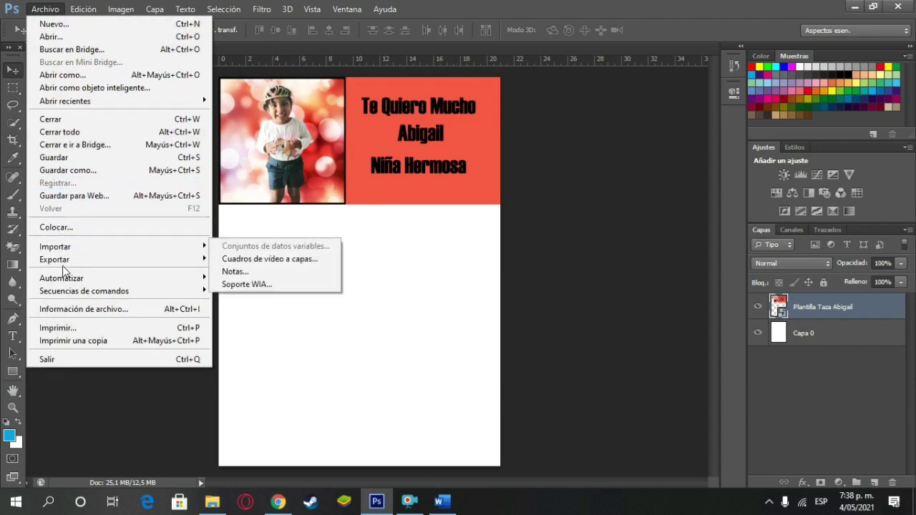
left_click(68, 328)
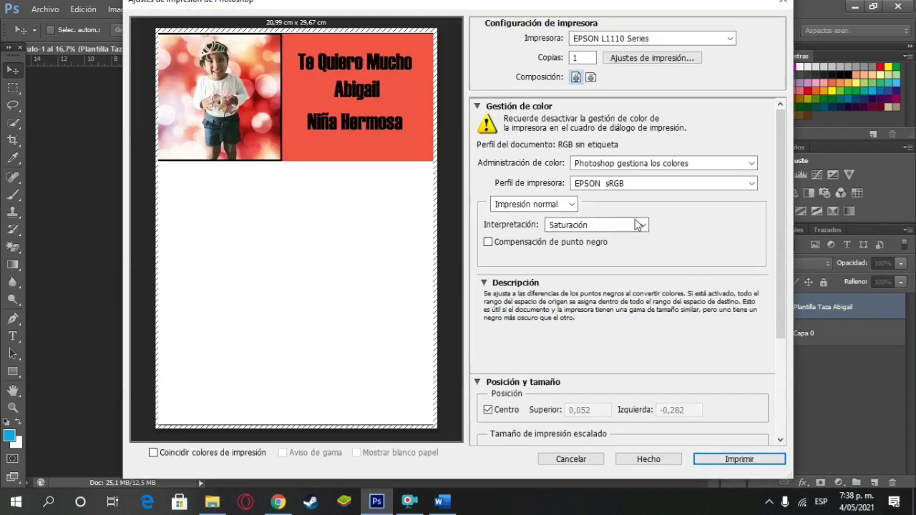
left_click(623, 163)
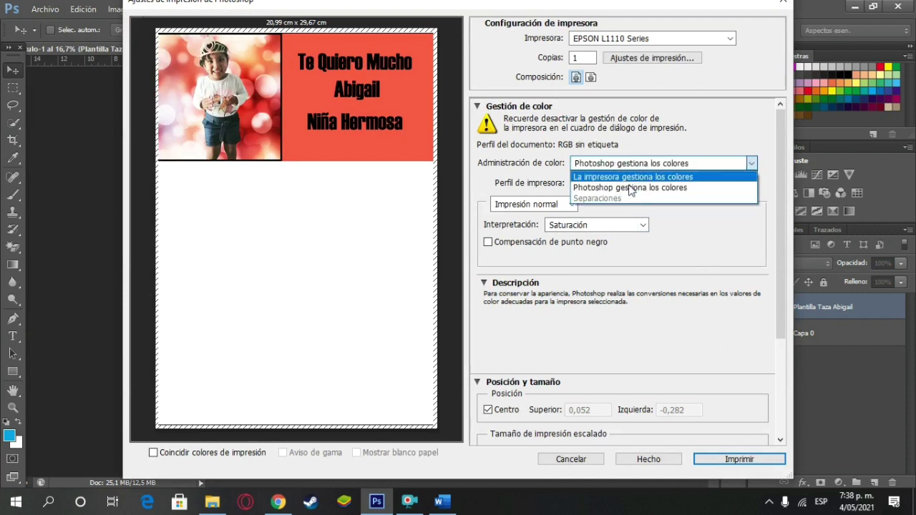
left_click(630, 187)
left_click(631, 183)
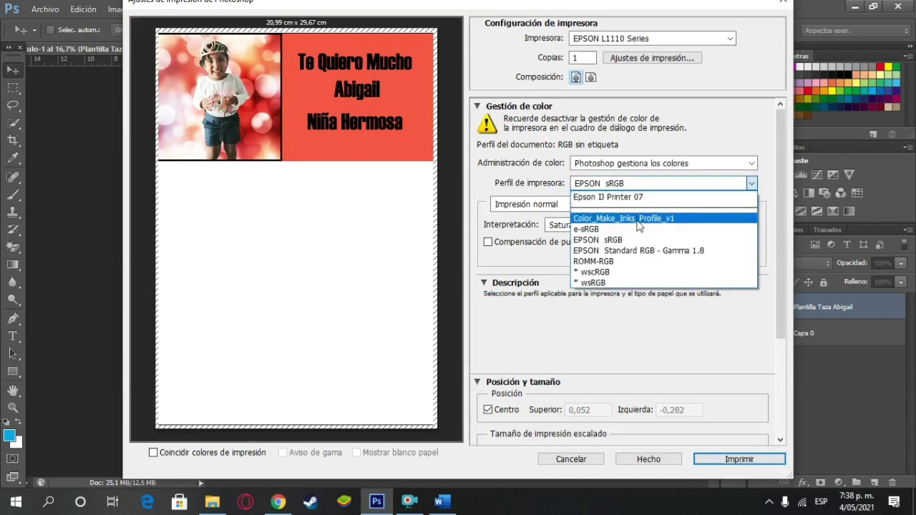
left_click(629, 219)
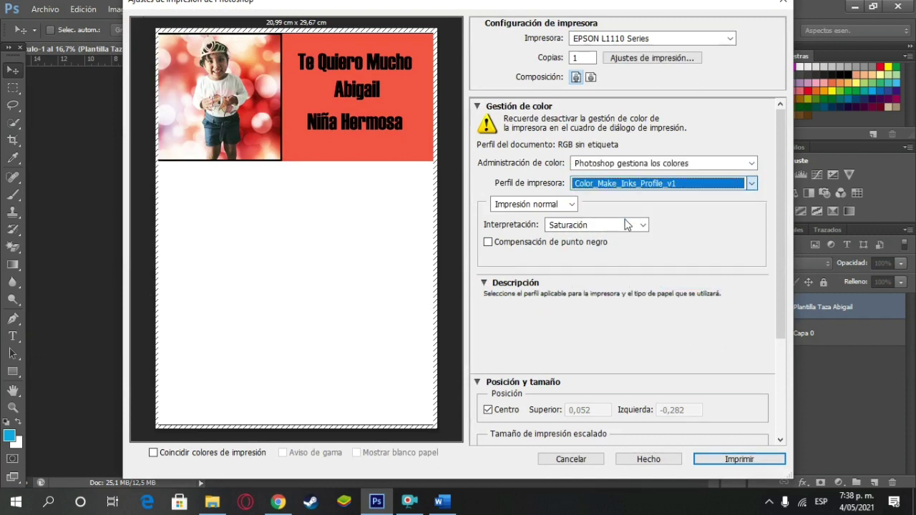
Step: Choose the EPSON L3110 Series printer and reapply Photoshop colour management with the Color_Make_Inks_Profile_v1 profile
left_click(729, 38)
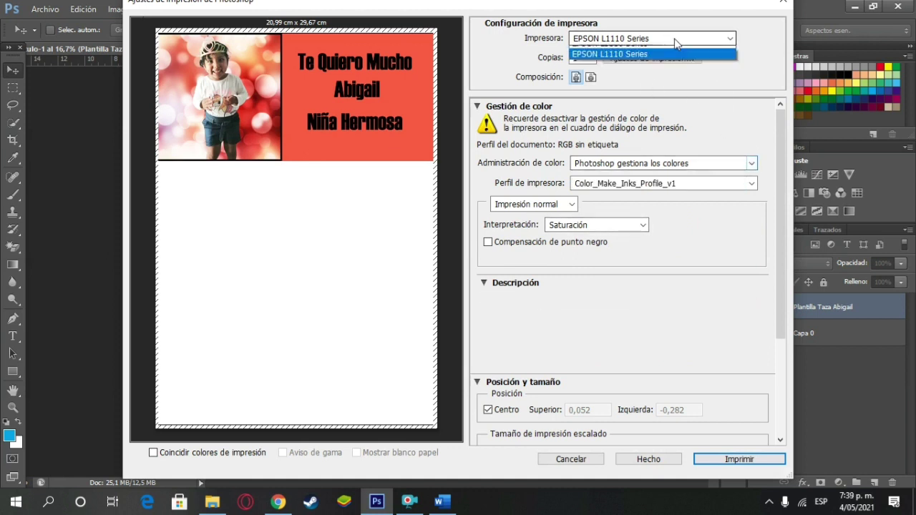
left_click(632, 107)
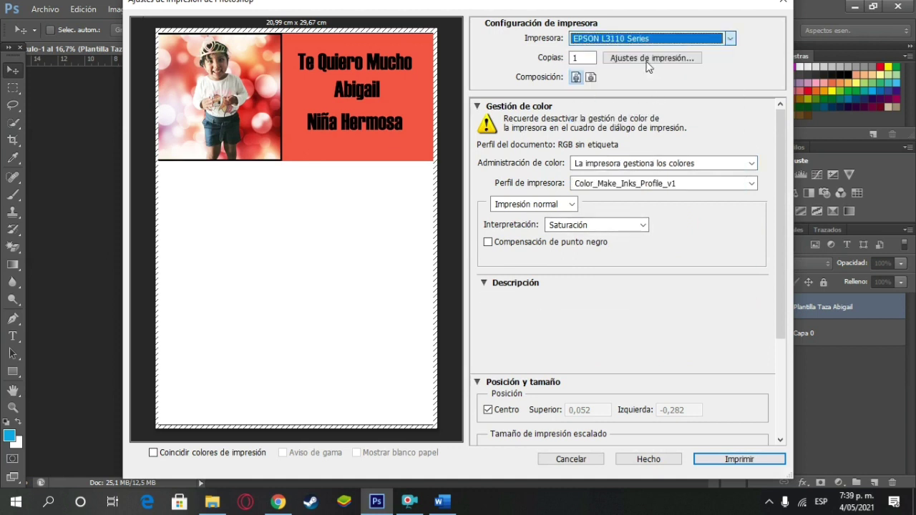
left_click(646, 163)
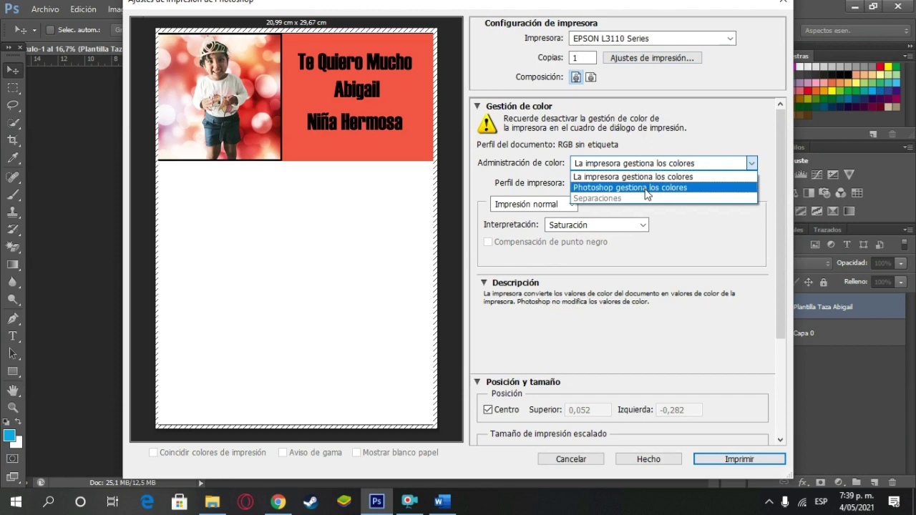
left_click(647, 187)
left_click(646, 185)
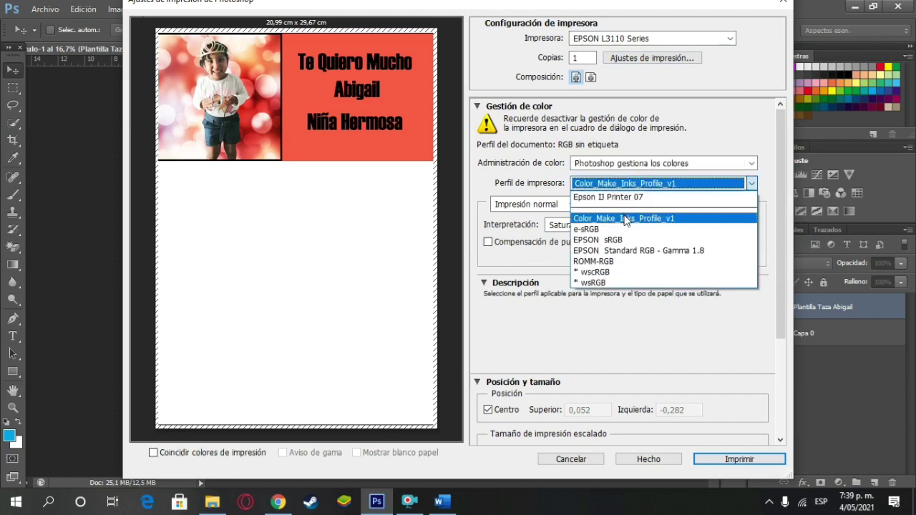
left_click(630, 212)
Step: Shift the artwork in the print preview inside the printable area, about 0,035 from the top and 0,176 from the left
left_click_drag(780, 243, 789, 215)
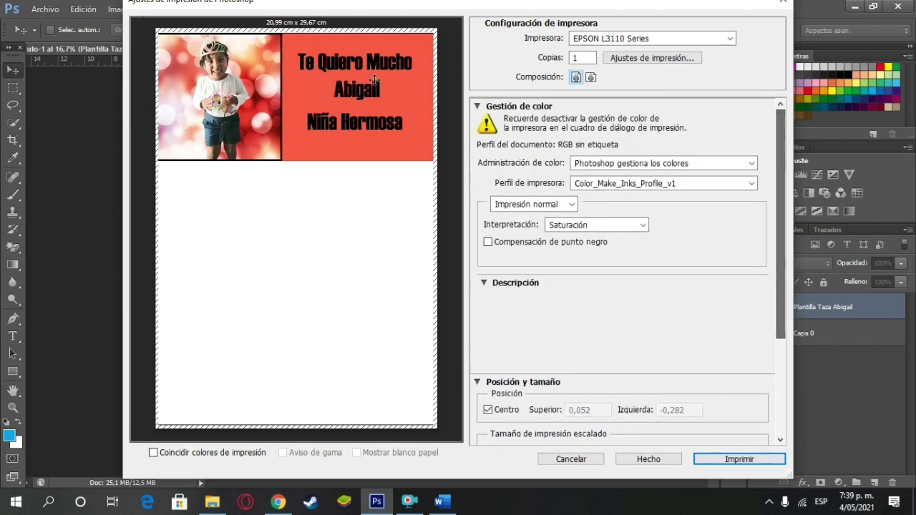
left_click_drag(288, 86, 297, 86)
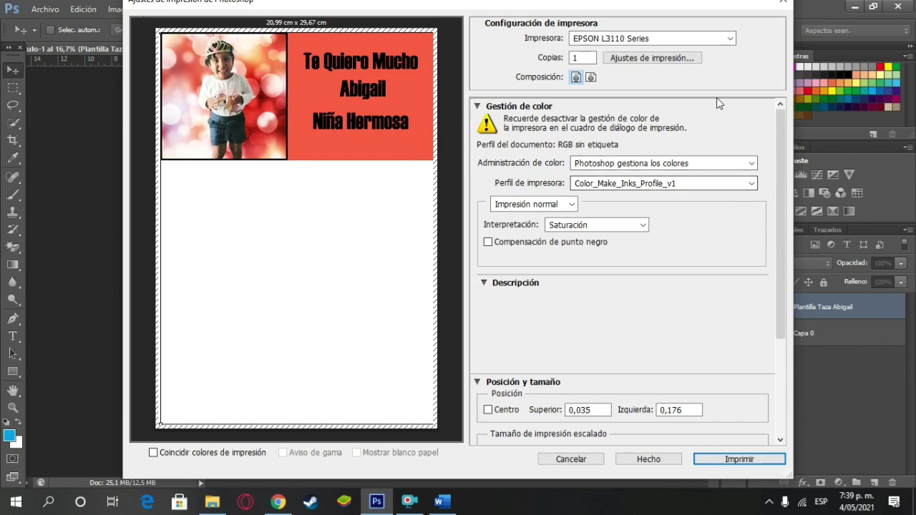
Step: Configure the printer properties for Premium Presentation Paper Matte, Alto quality and mirrored (Espejo) printing, and accept them
left_click(656, 60)
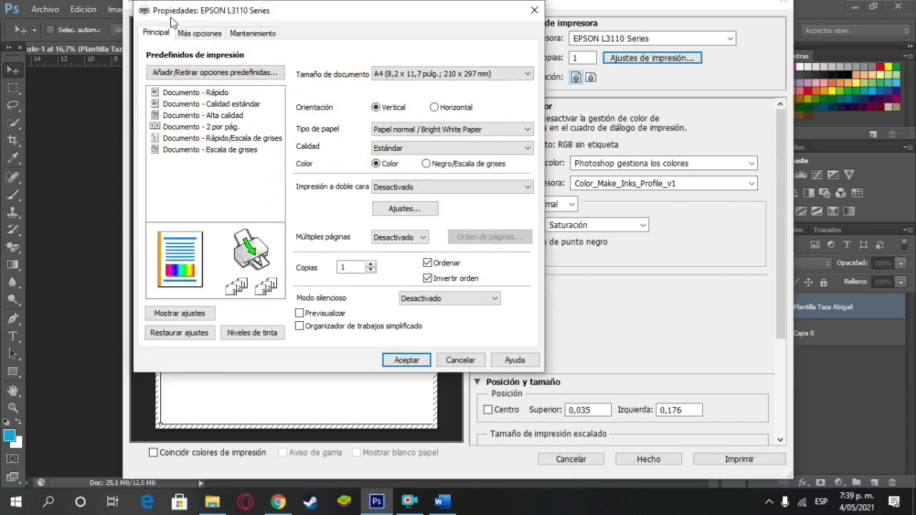
left_click(390, 129)
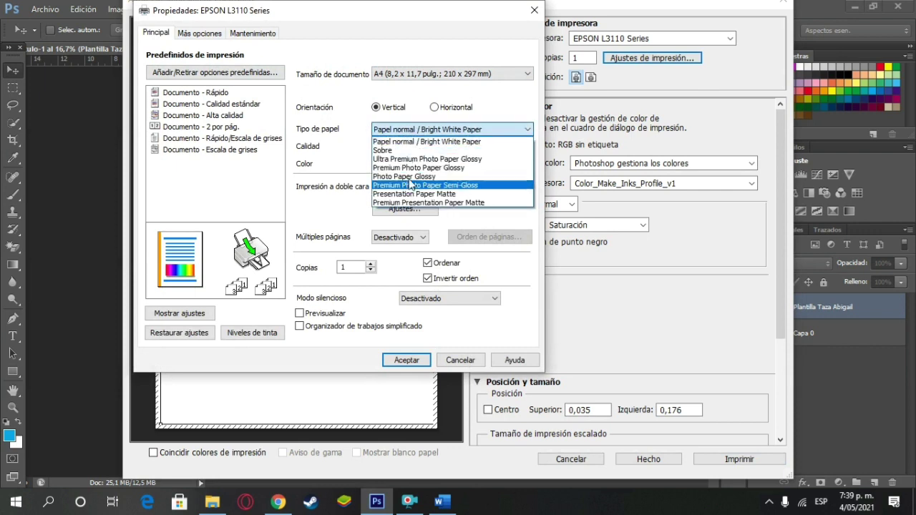
left_click(423, 203)
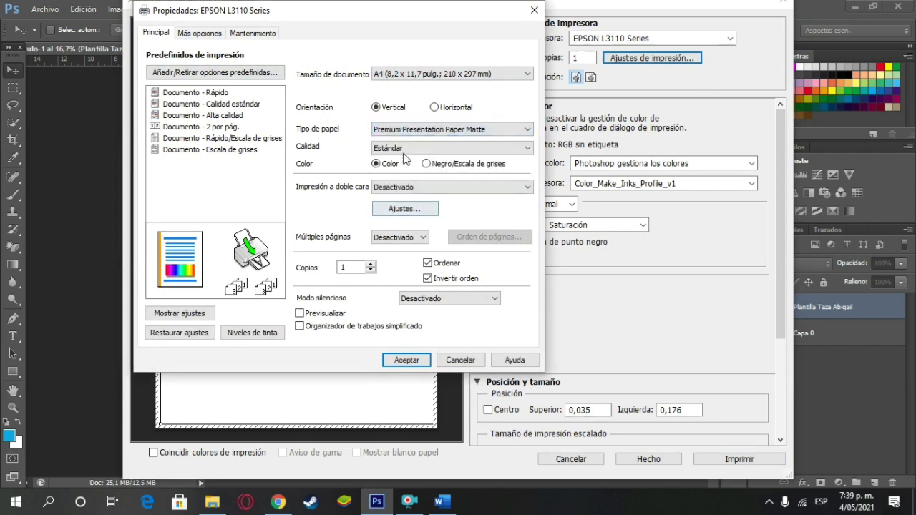
left_click(400, 149)
left_click(389, 173)
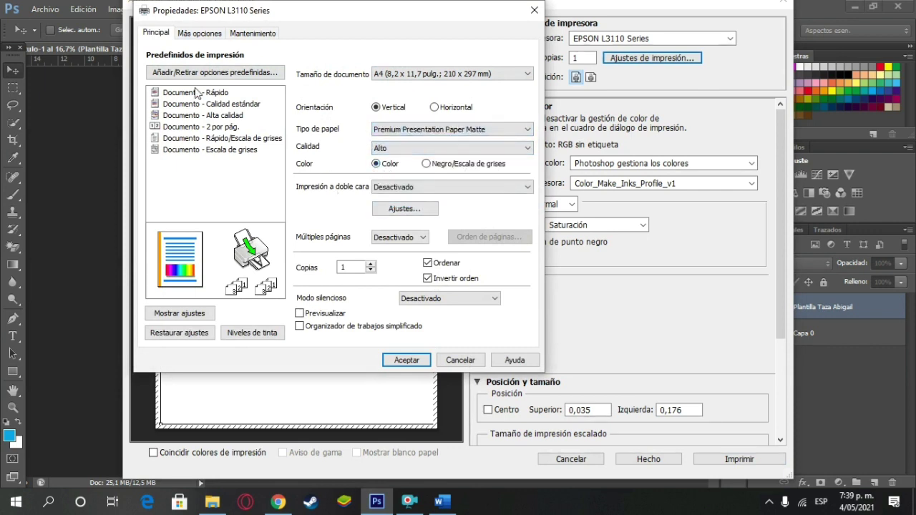
left_click(204, 33)
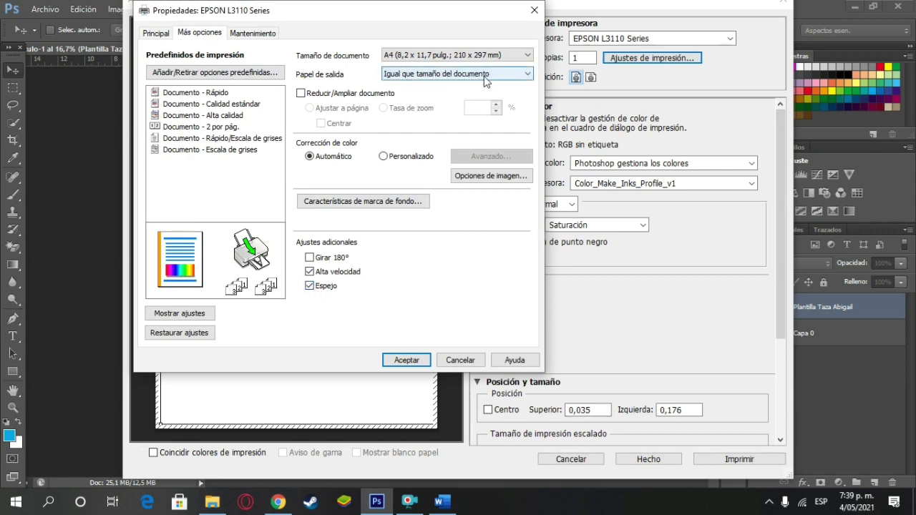
left_click(406, 361)
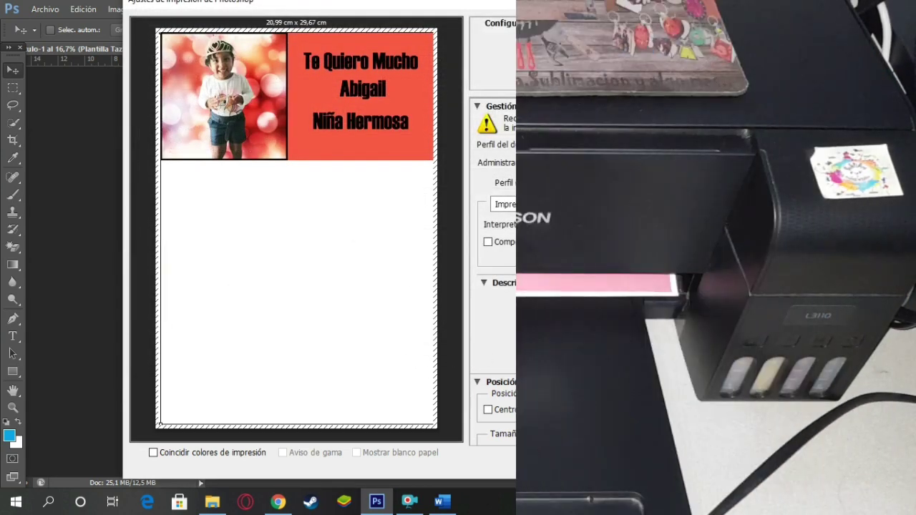